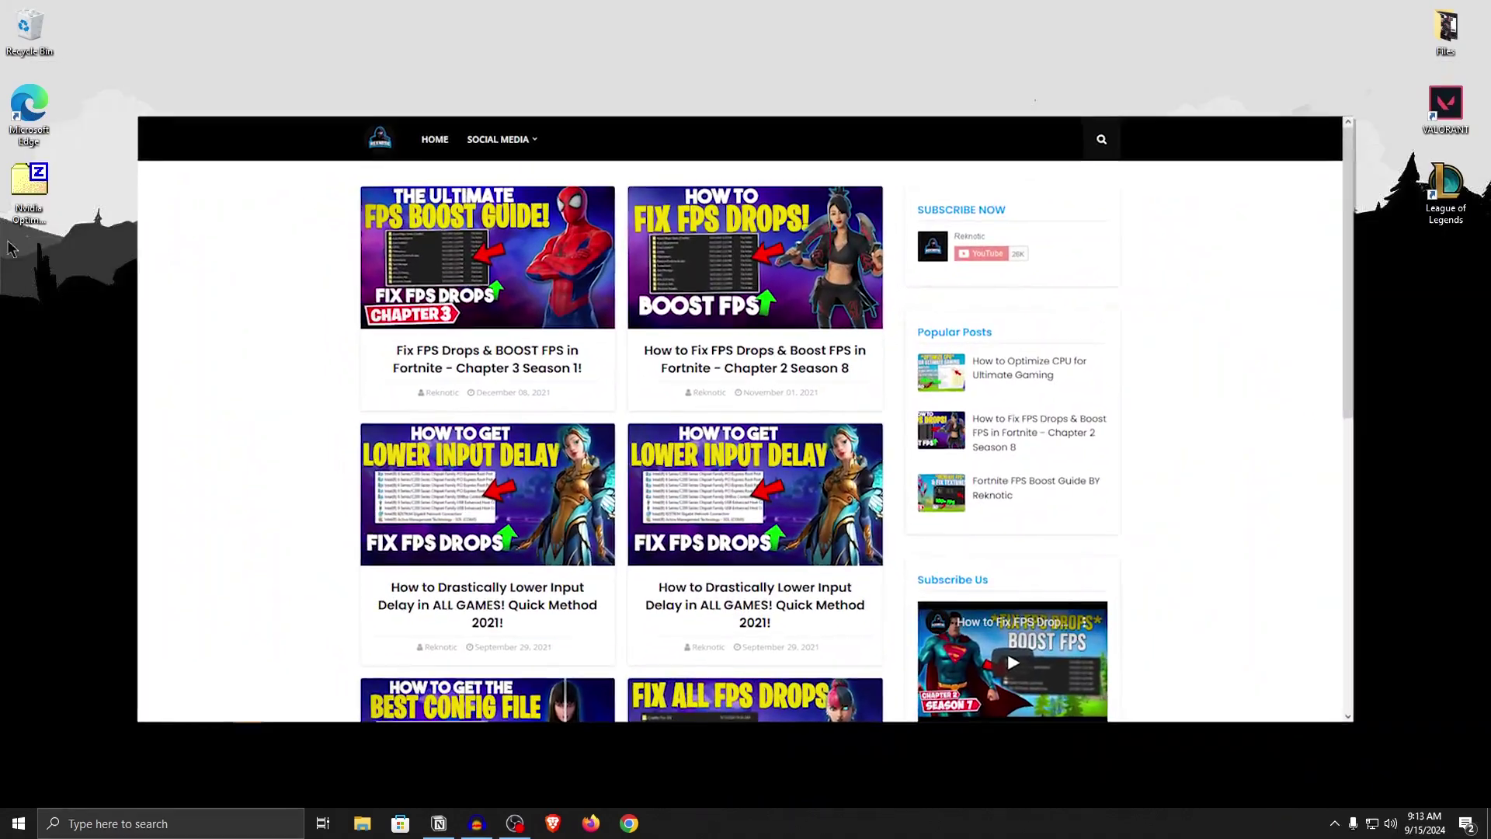
# Select the 4.92 MB Nvidia Optimal Pack zip archive on the desktop
pyautogui.click(23, 201)
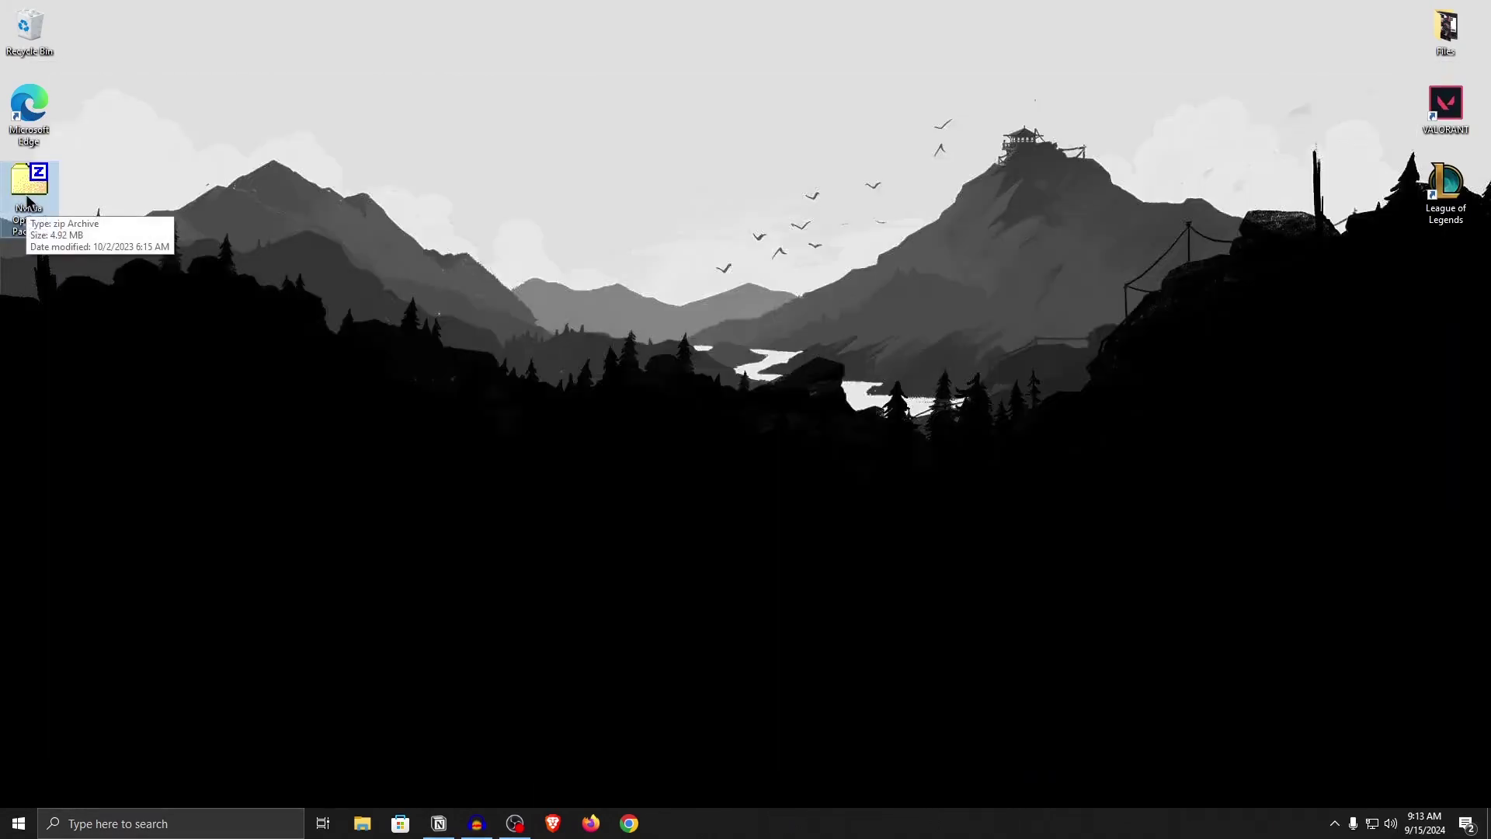
# Extract the Nvidia Optimal Pack folder from the zip onto the desktop with 7-Zip and open it
pyautogui.doubleClick(28, 201)
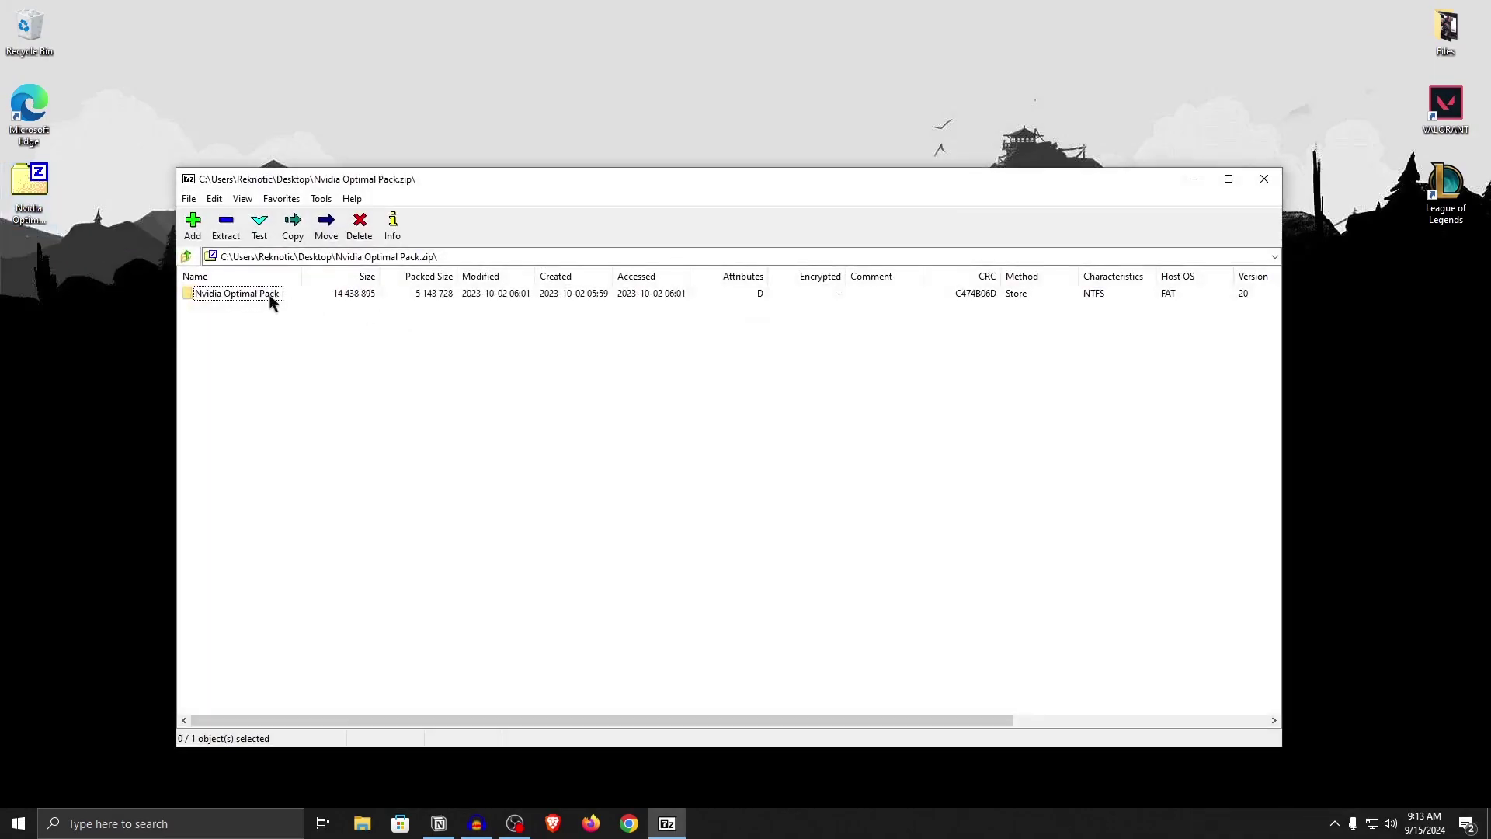
pyautogui.moveTo(268, 296); pyautogui.dragTo(3, 301)
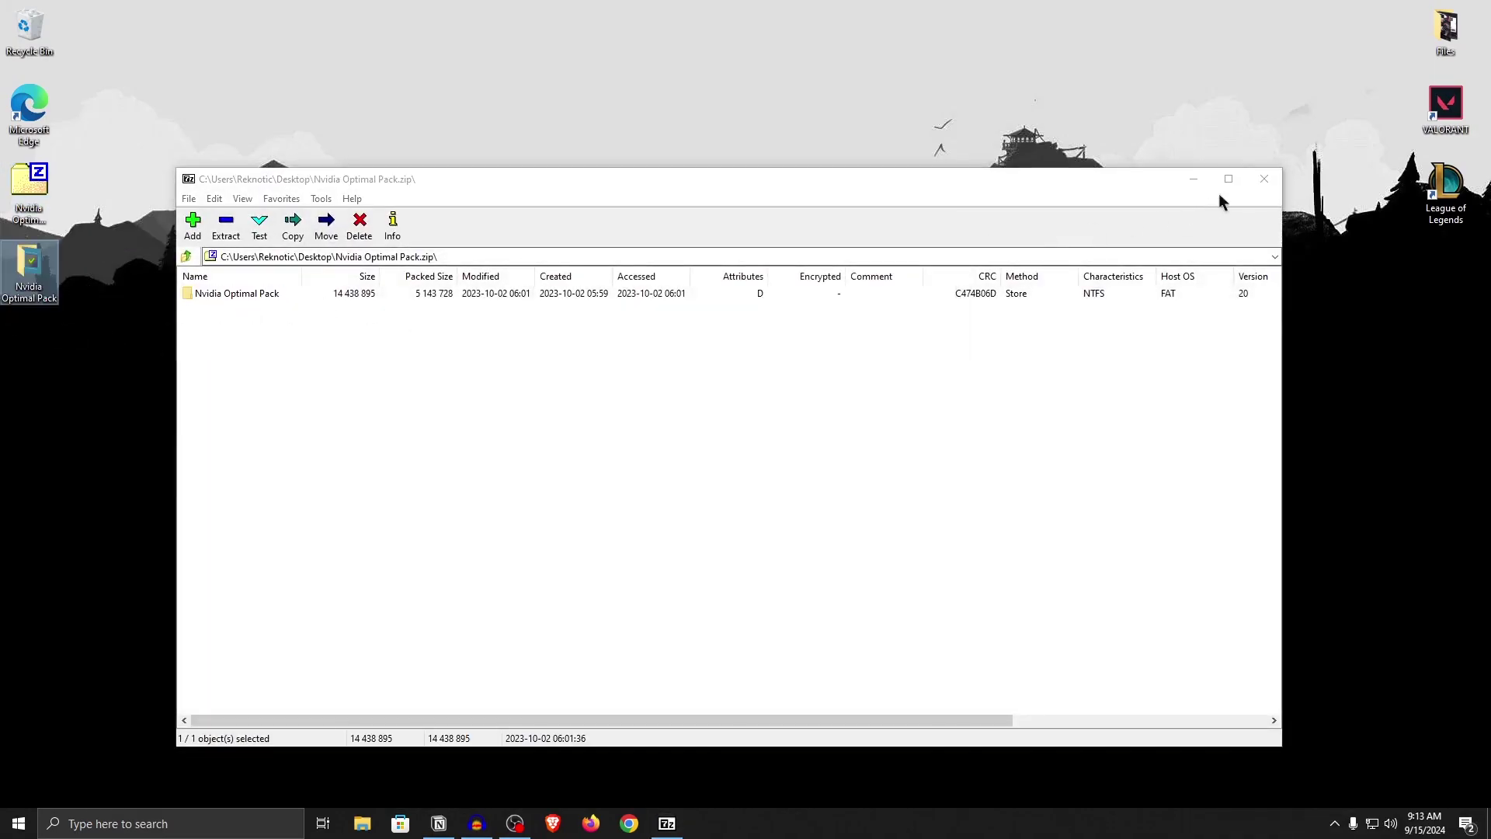
pyautogui.click(1265, 179)
pyautogui.doubleClick(21, 283)
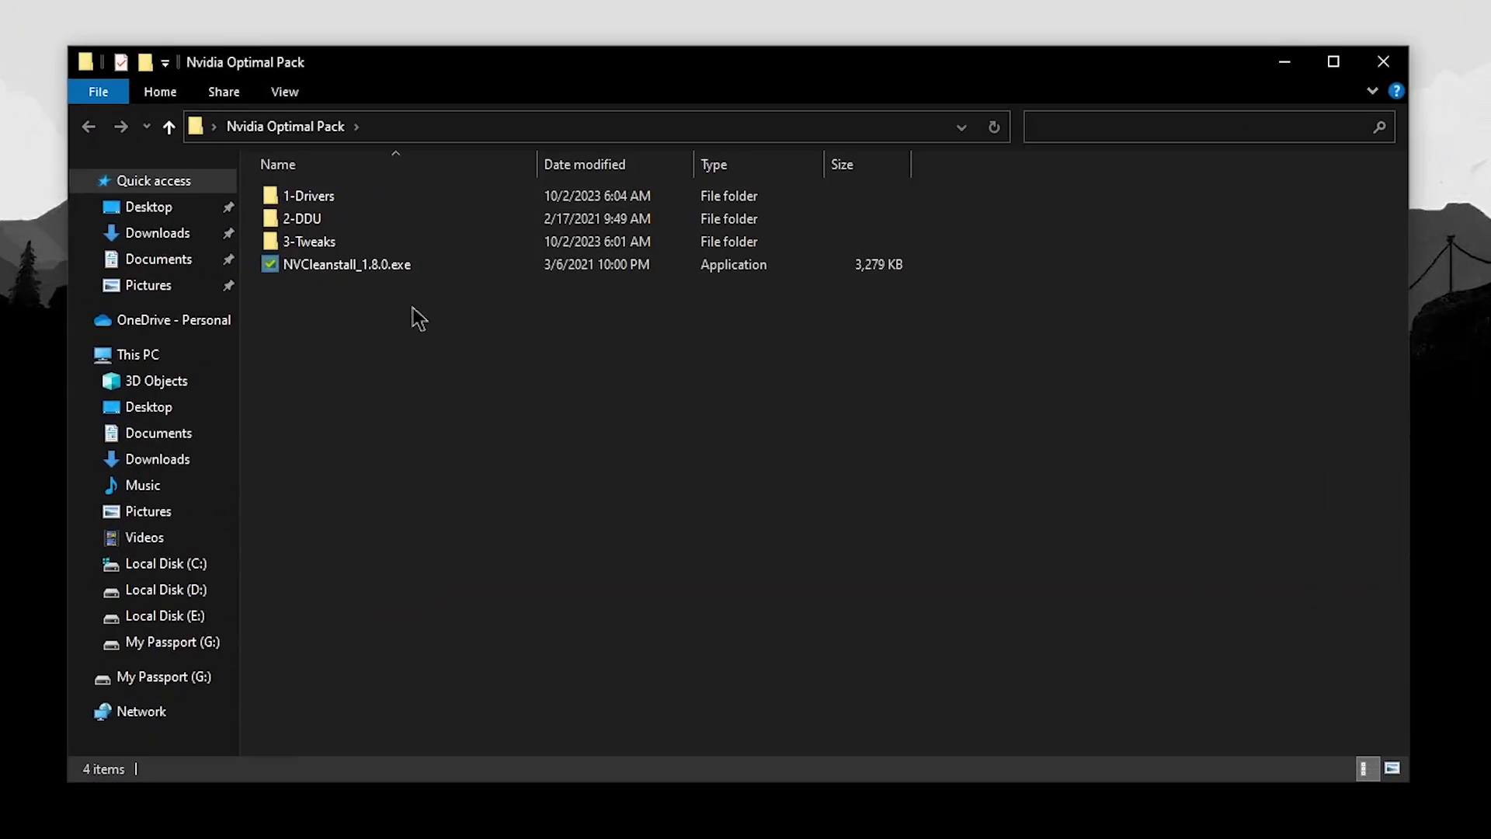
# Open 1-Drivers and launch the Nvidia GPU Driver shortcut to the GeForce Drivers page
pyautogui.doubleClick(334, 198)
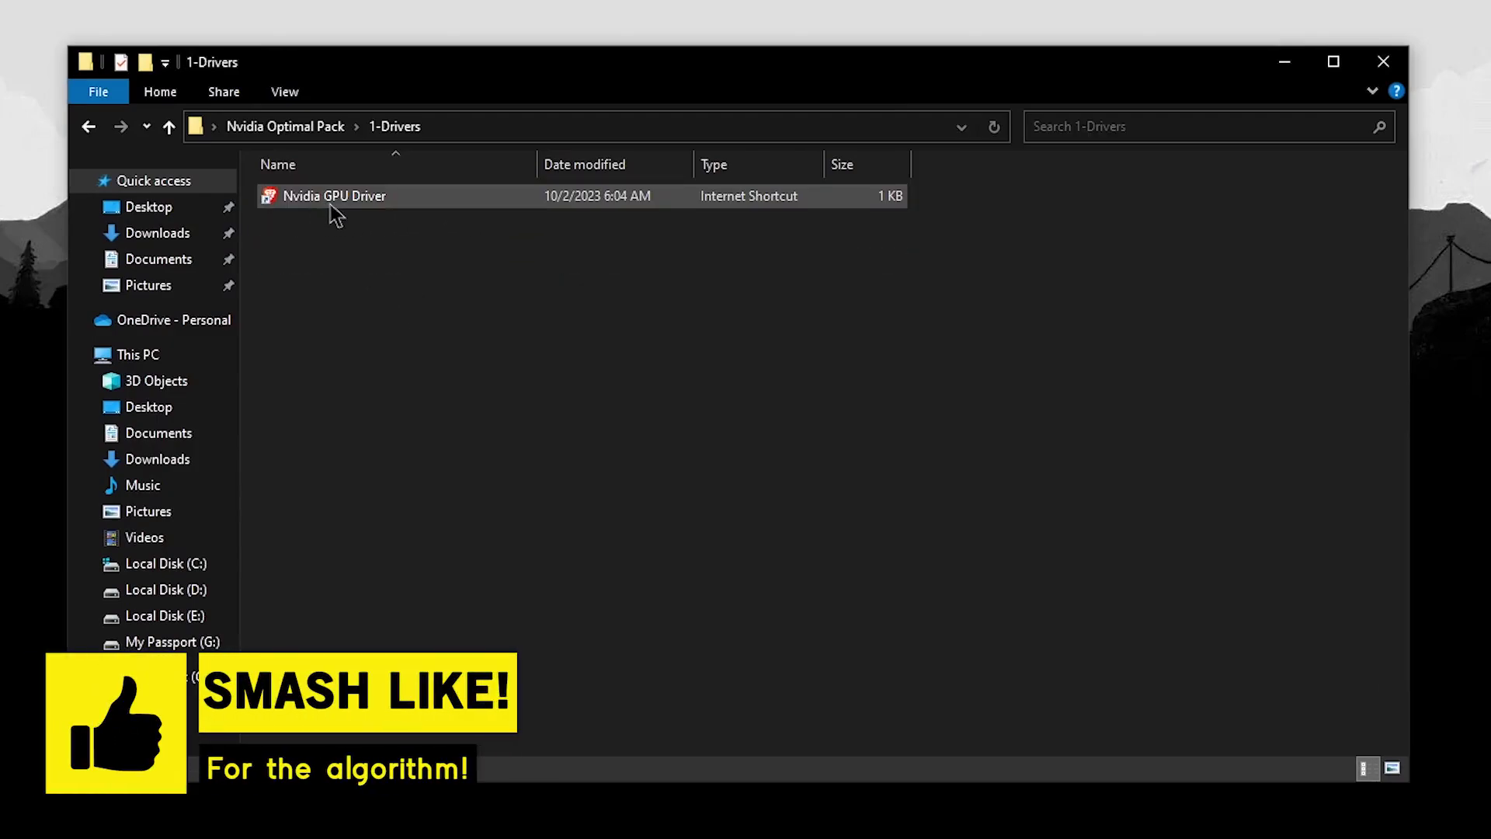
pyautogui.doubleClick(372, 199)
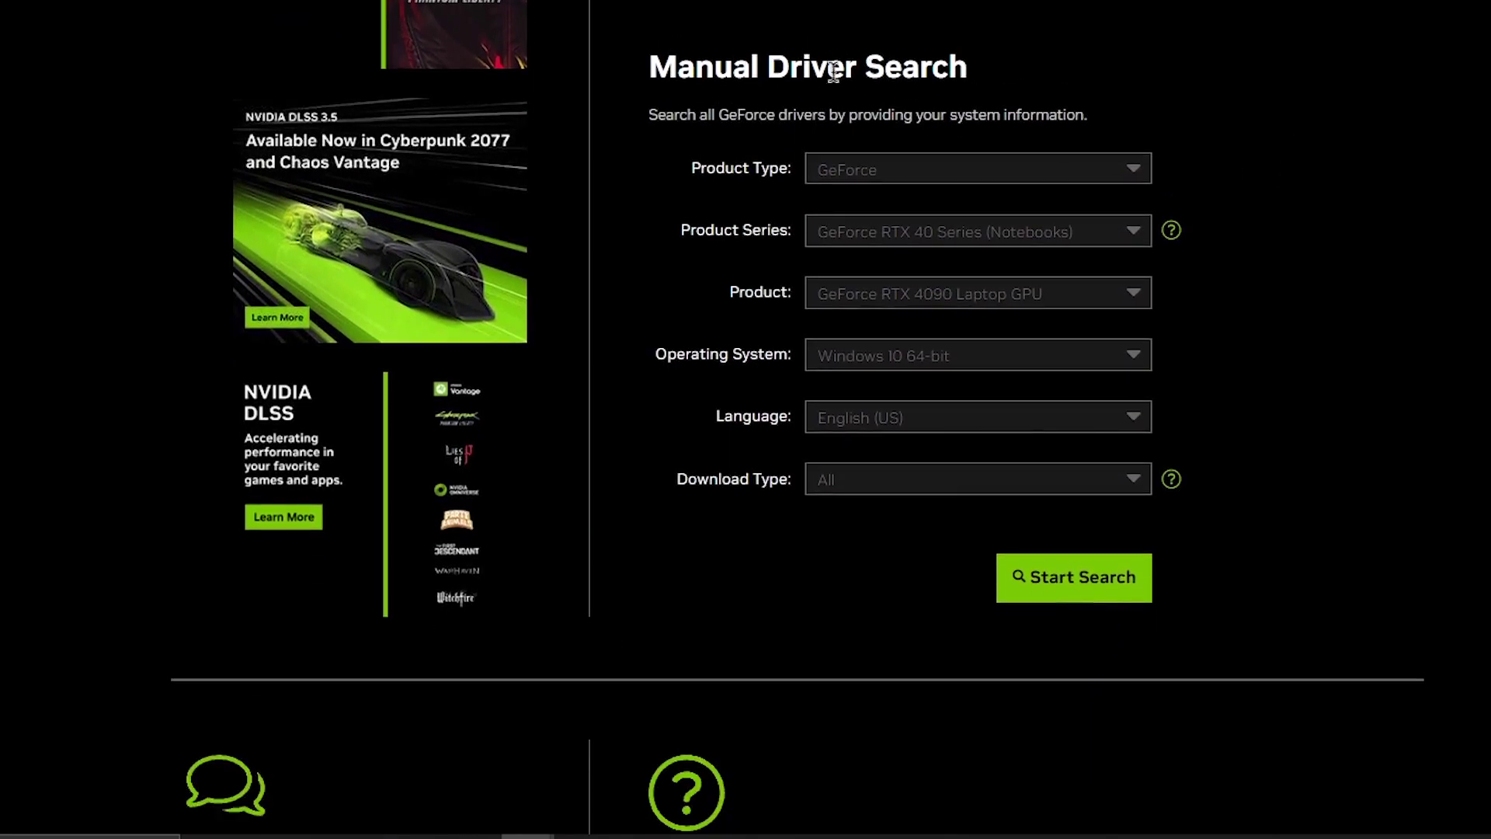
# Fill the driver search with GeForce, GeForce 700 Series, GeForce GTX 750 Ti and Windows 10 64-bit
pyautogui.click(964, 184)
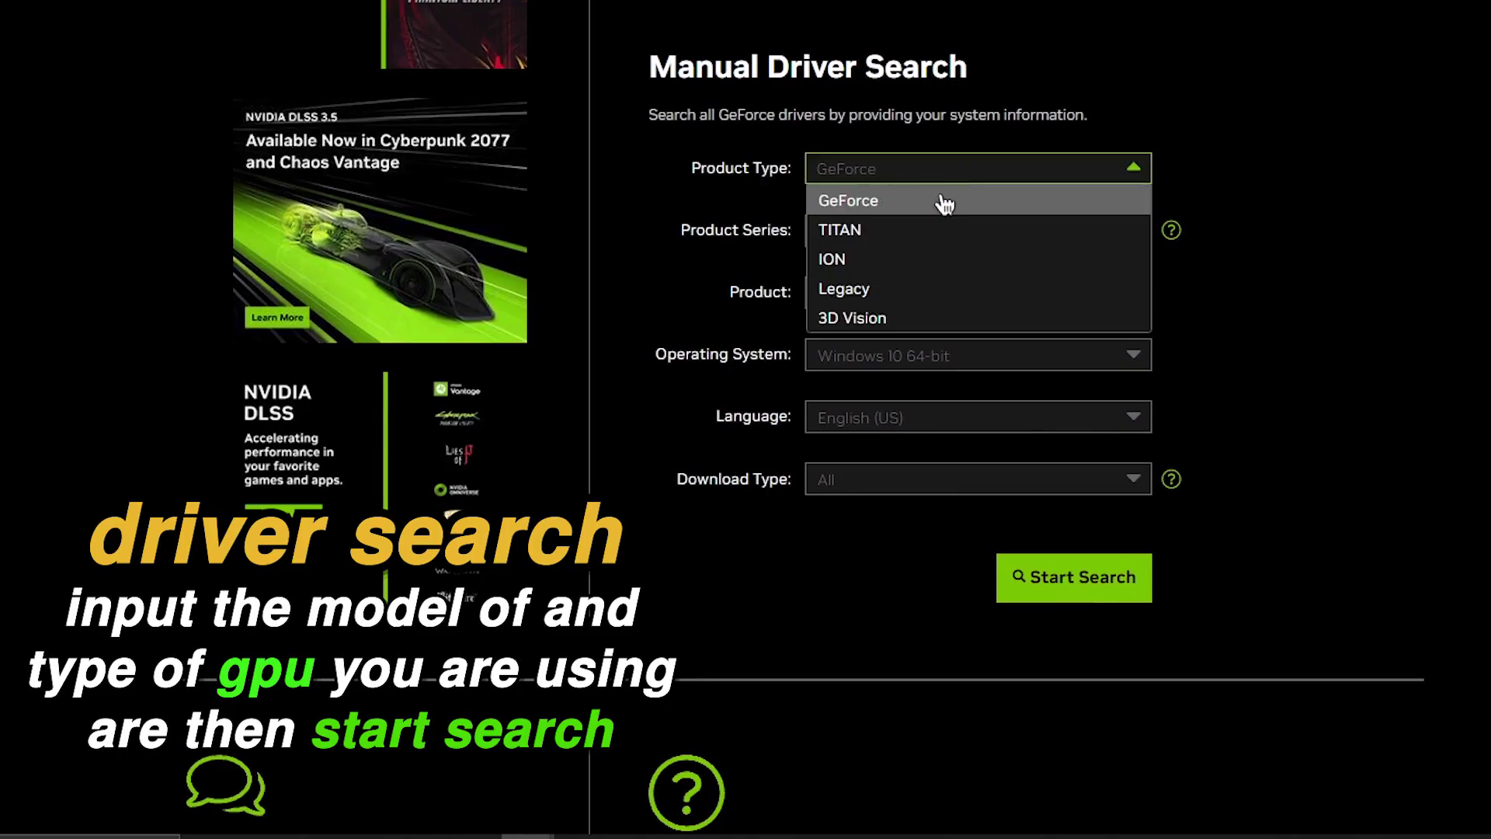
pyautogui.click(945, 204)
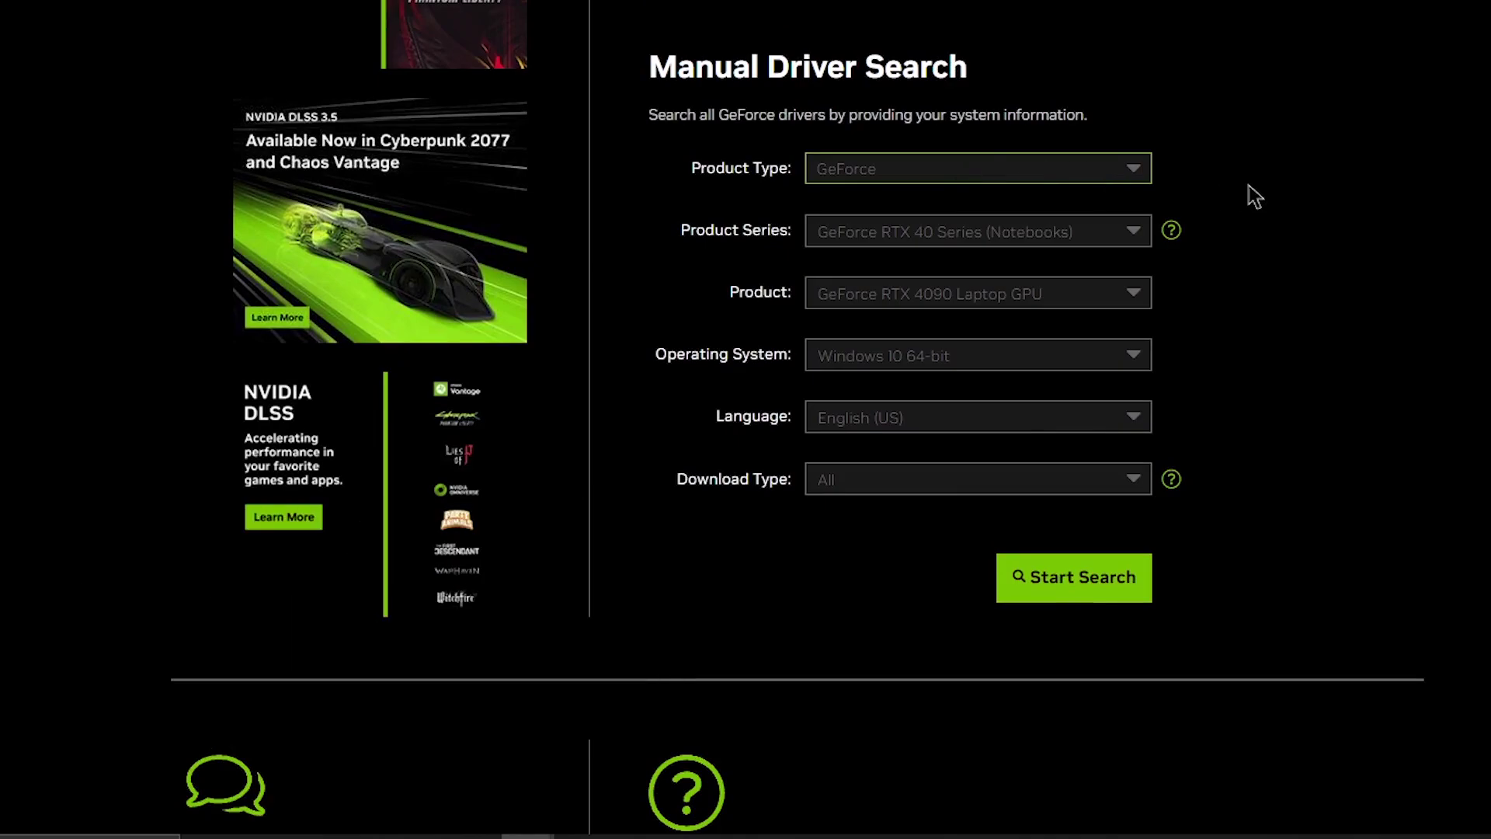
pyautogui.click(1070, 177)
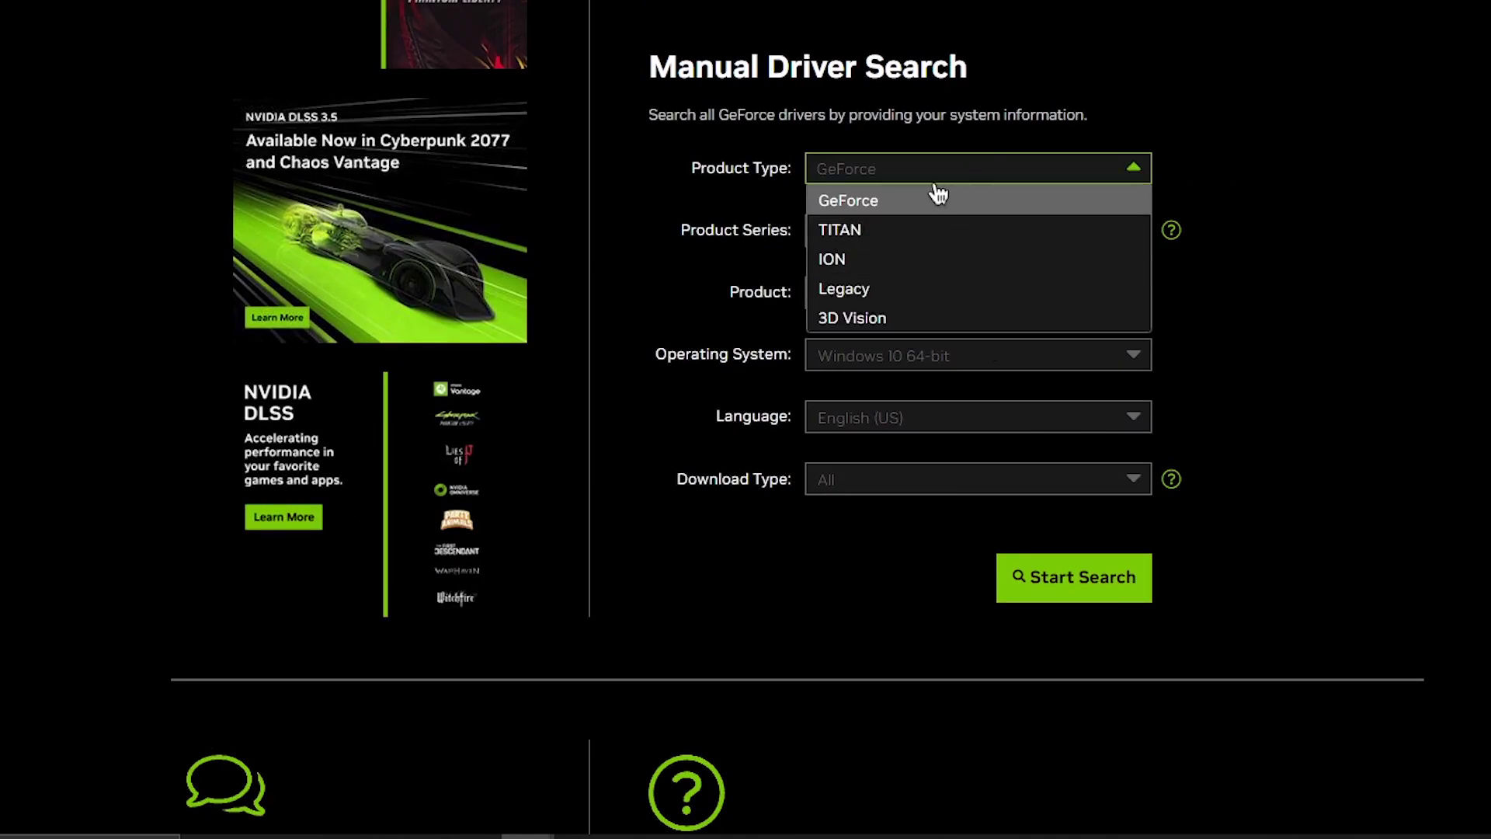
pyautogui.click(1047, 172)
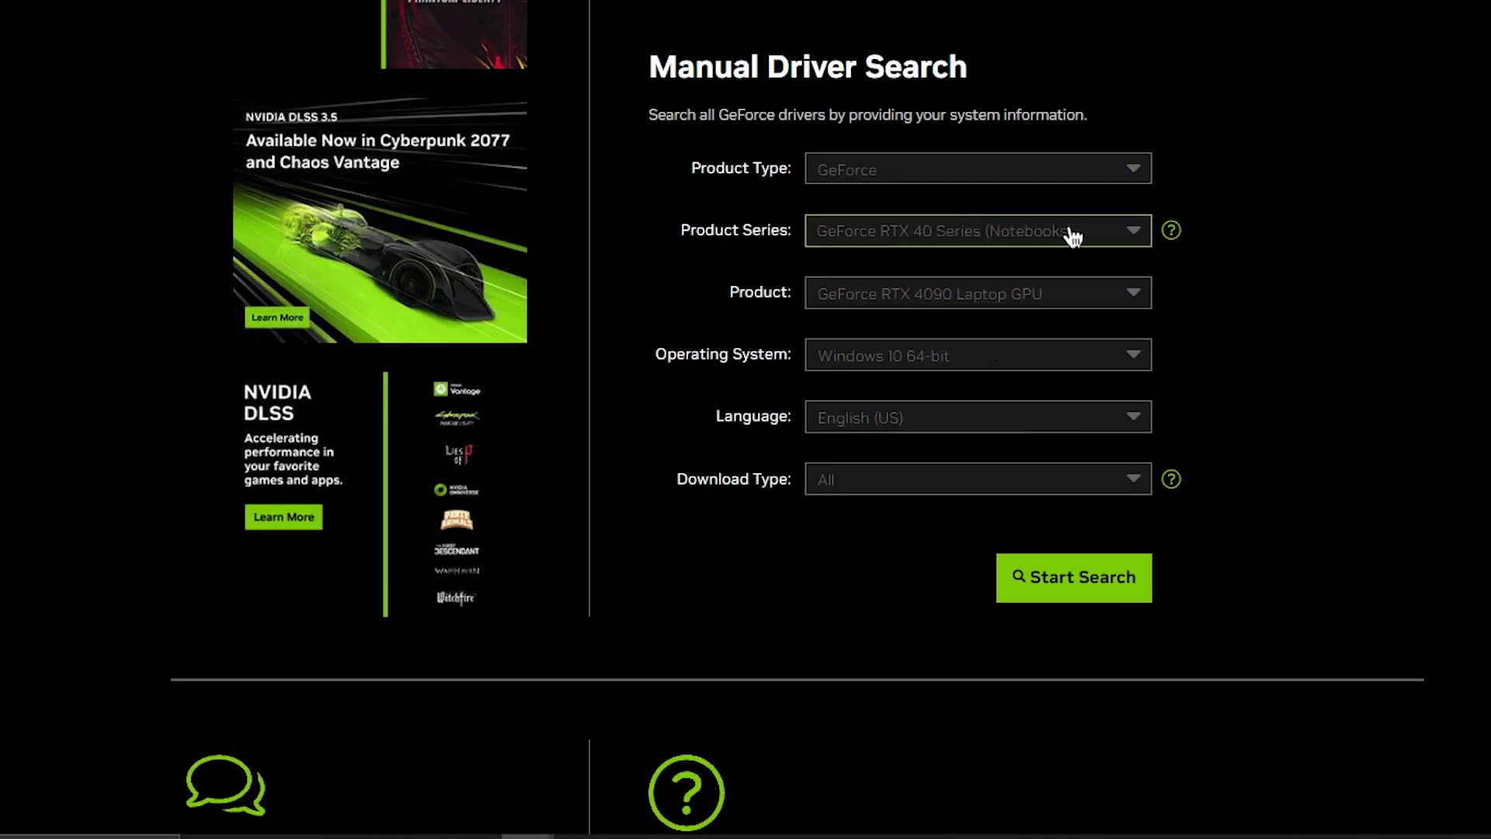
pyautogui.click(1052, 230)
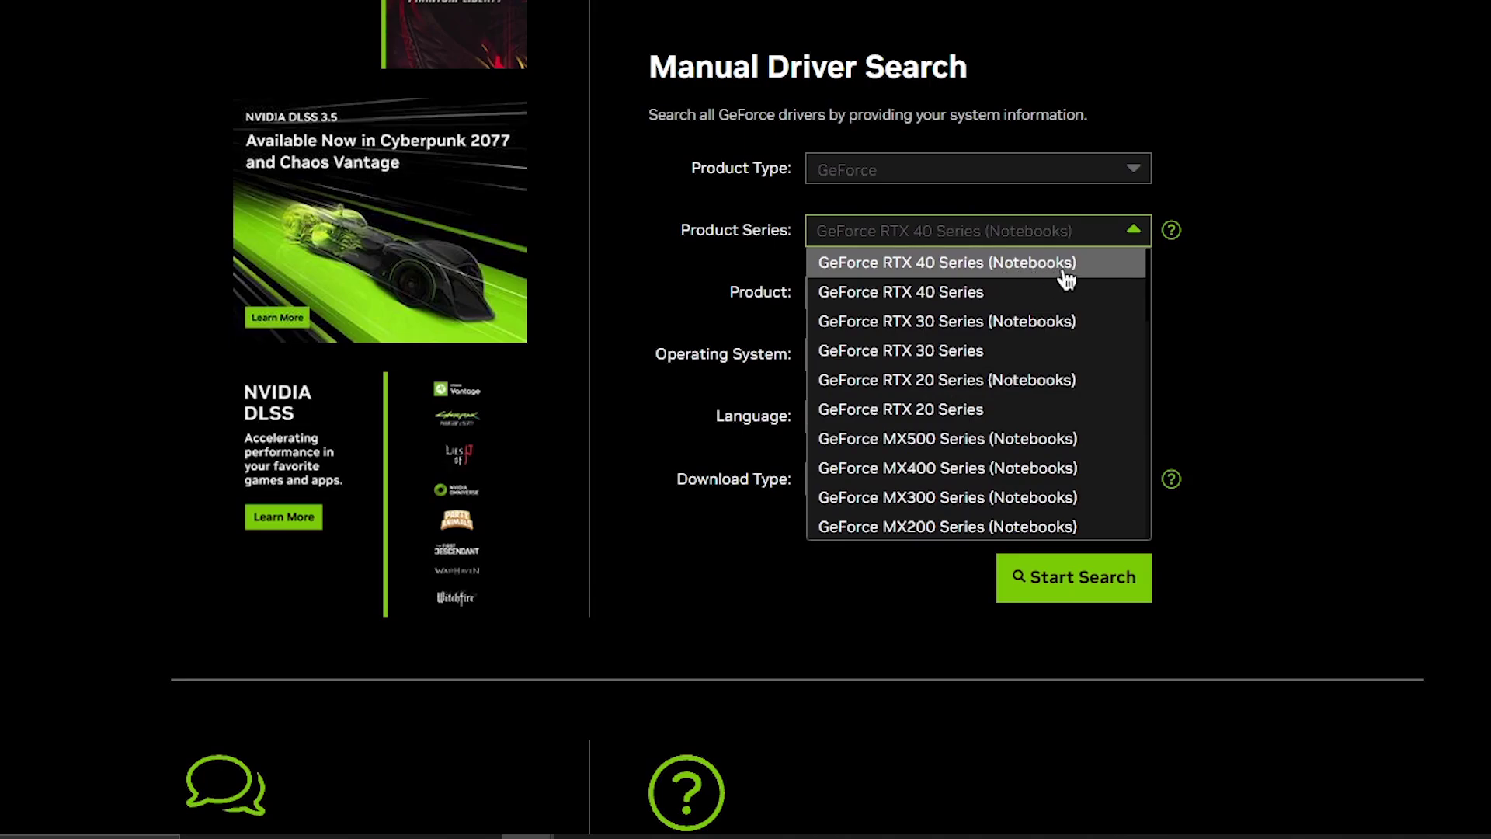
pyautogui.scroll(-4, 1033, 371)
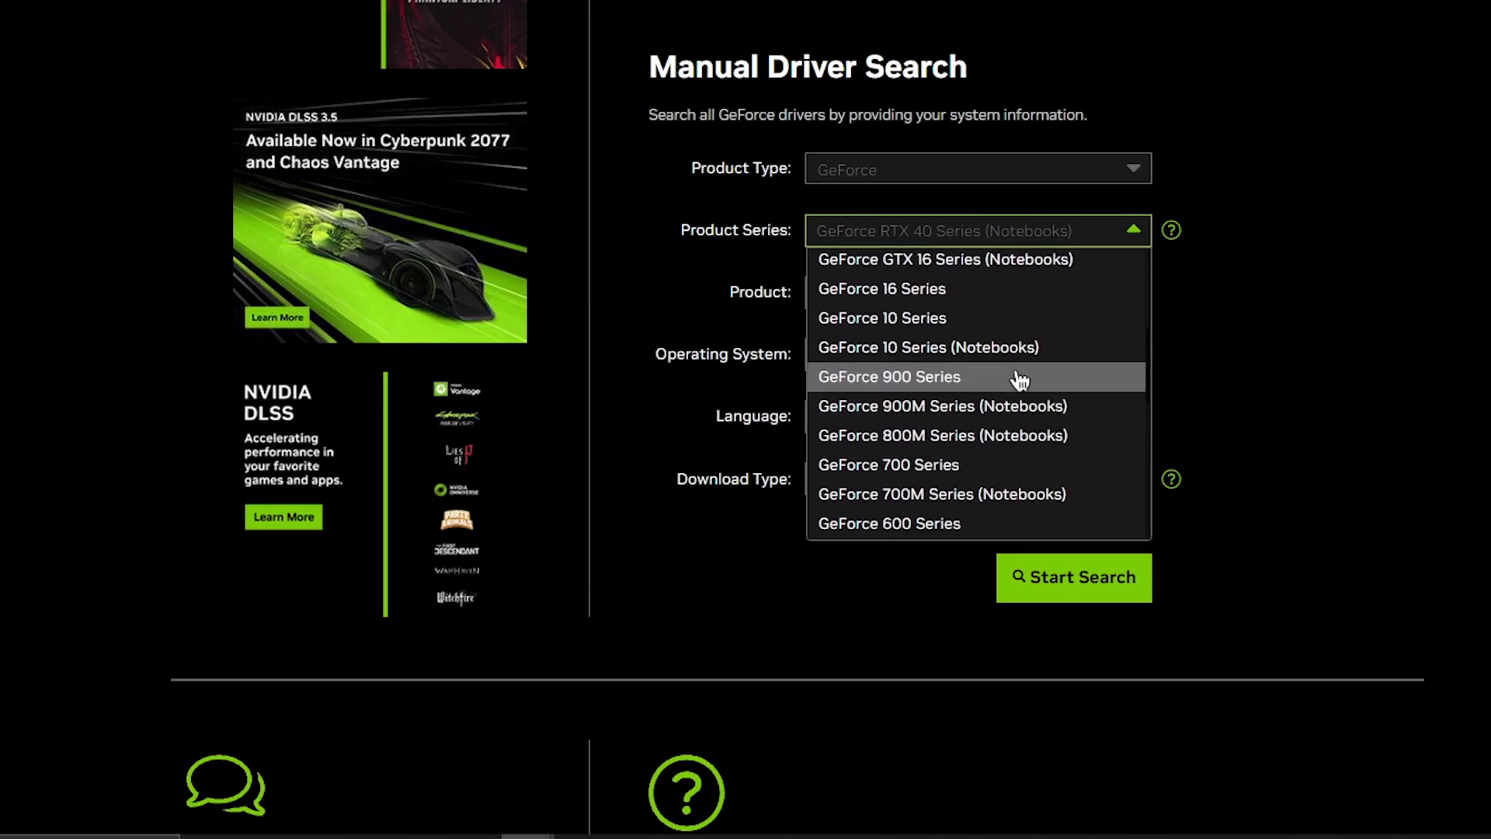
pyautogui.click(919, 466)
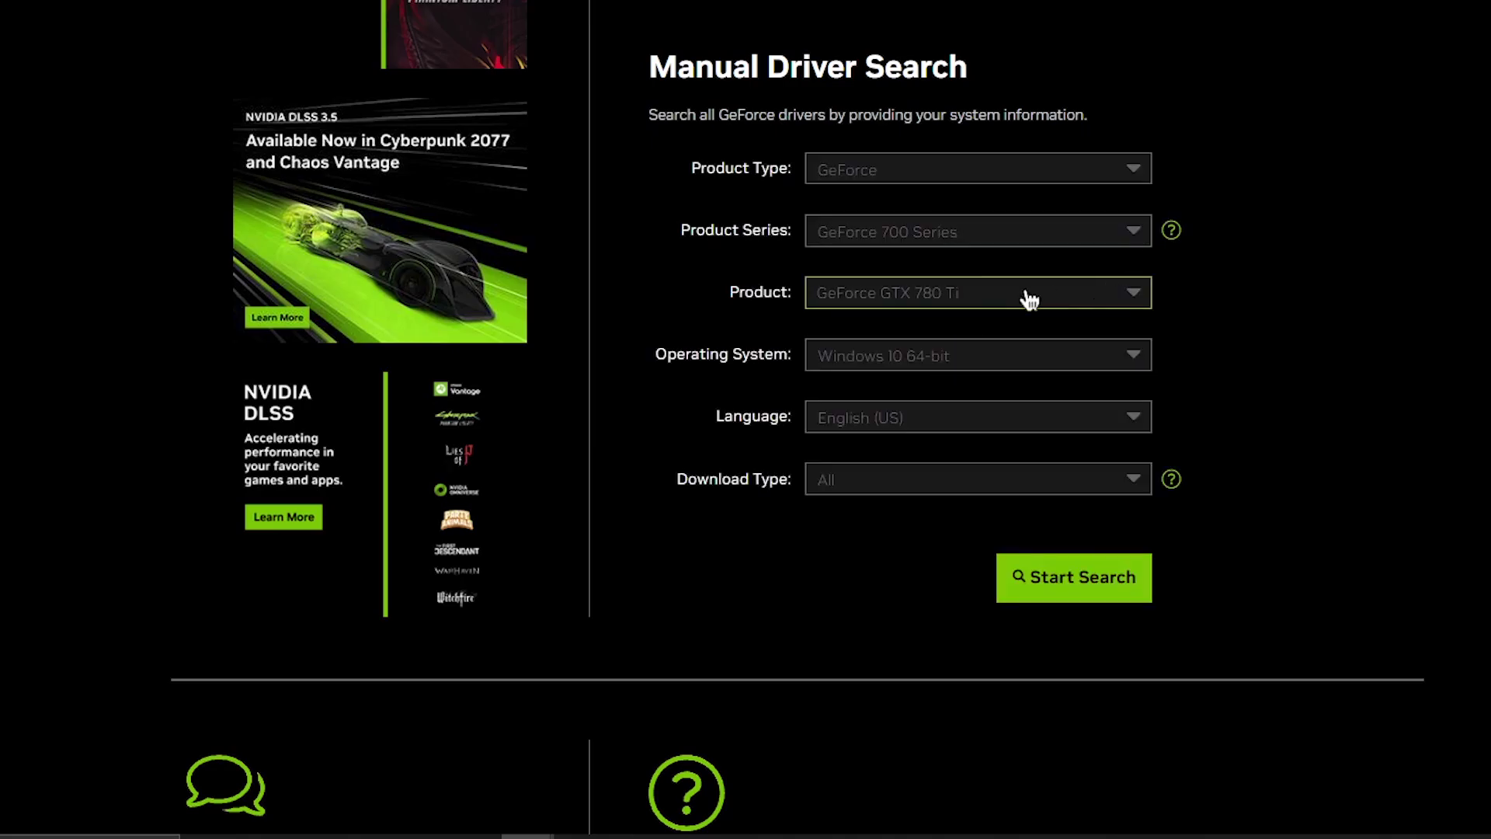
pyautogui.click(1087, 305)
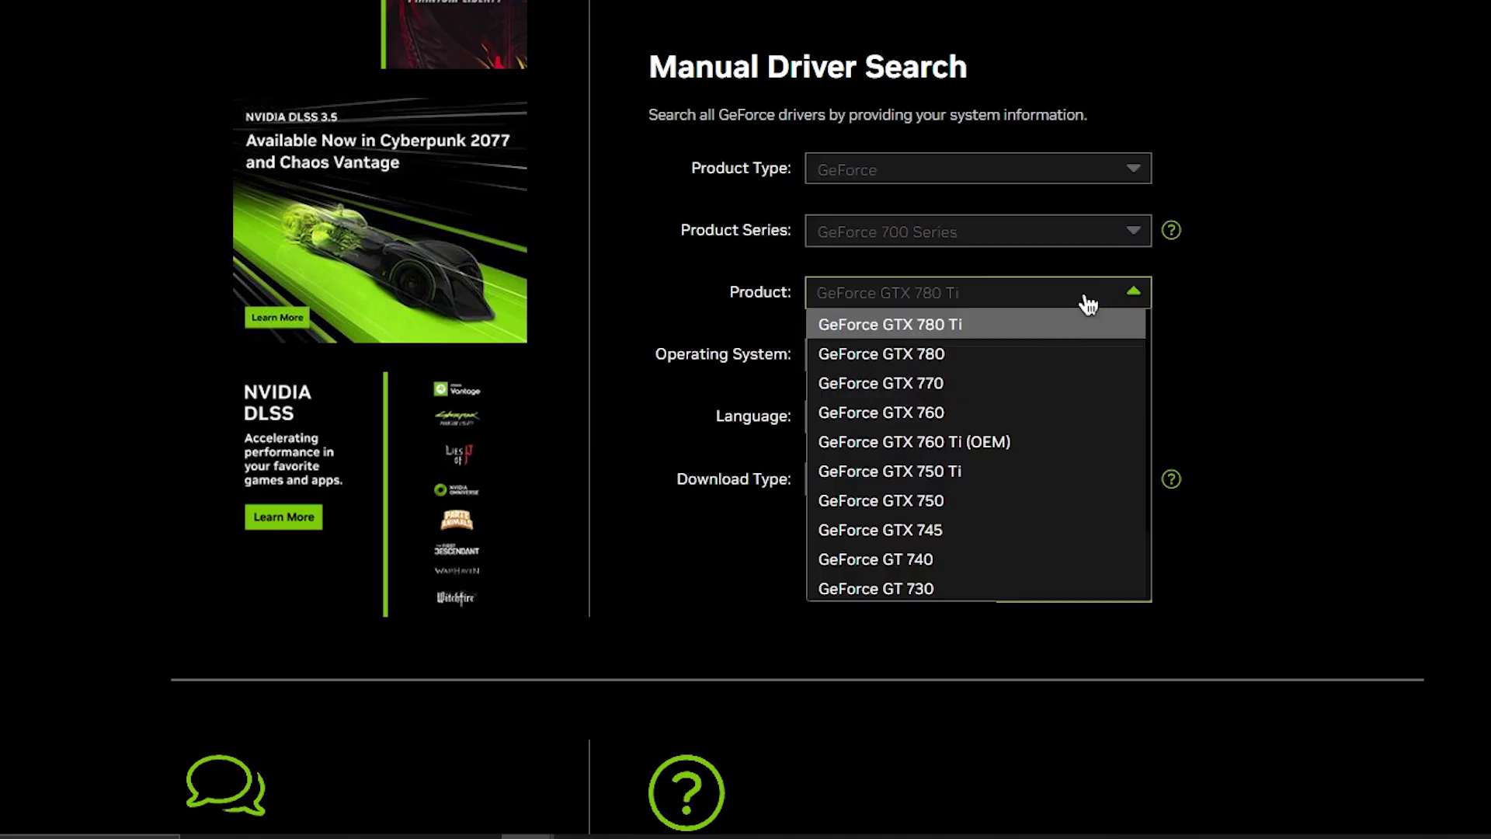
pyautogui.click(960, 473)
pyautogui.click(948, 370)
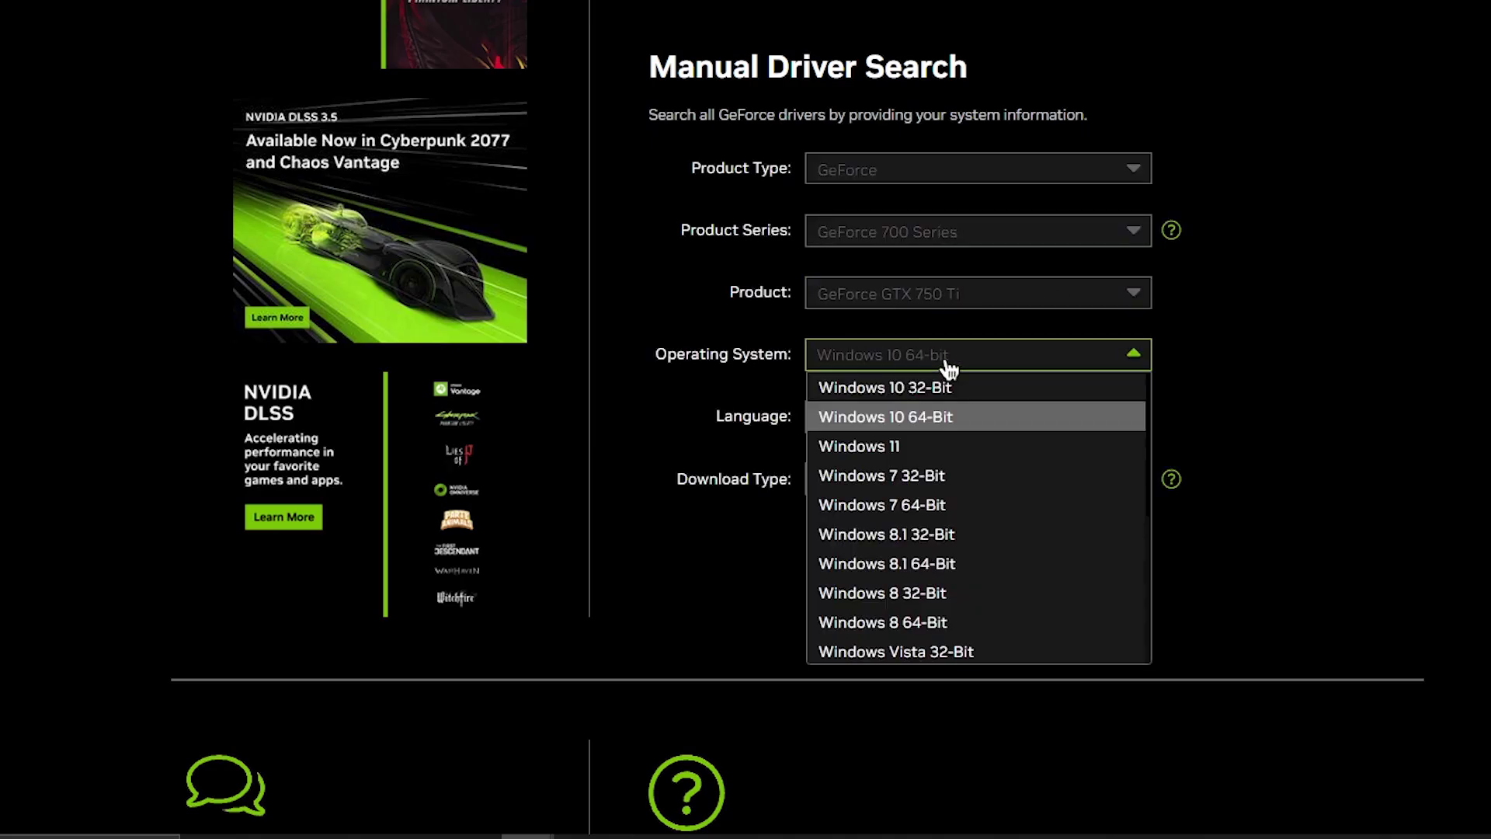
pyautogui.click(1164, 389)
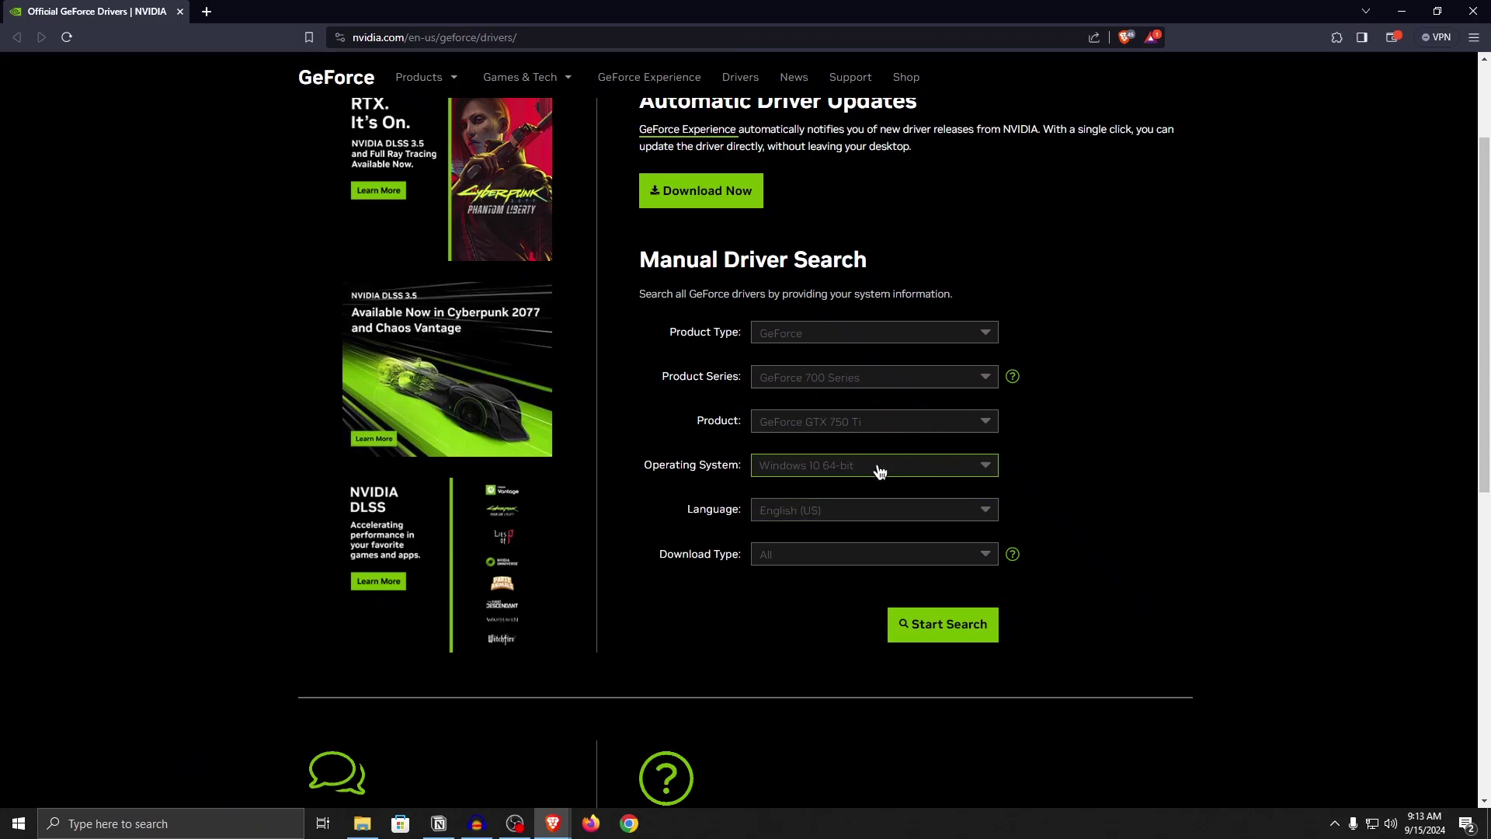
# Search for matching drivers and download the newest 536.67 Game Ready driver installer
pyautogui.click(945, 633)
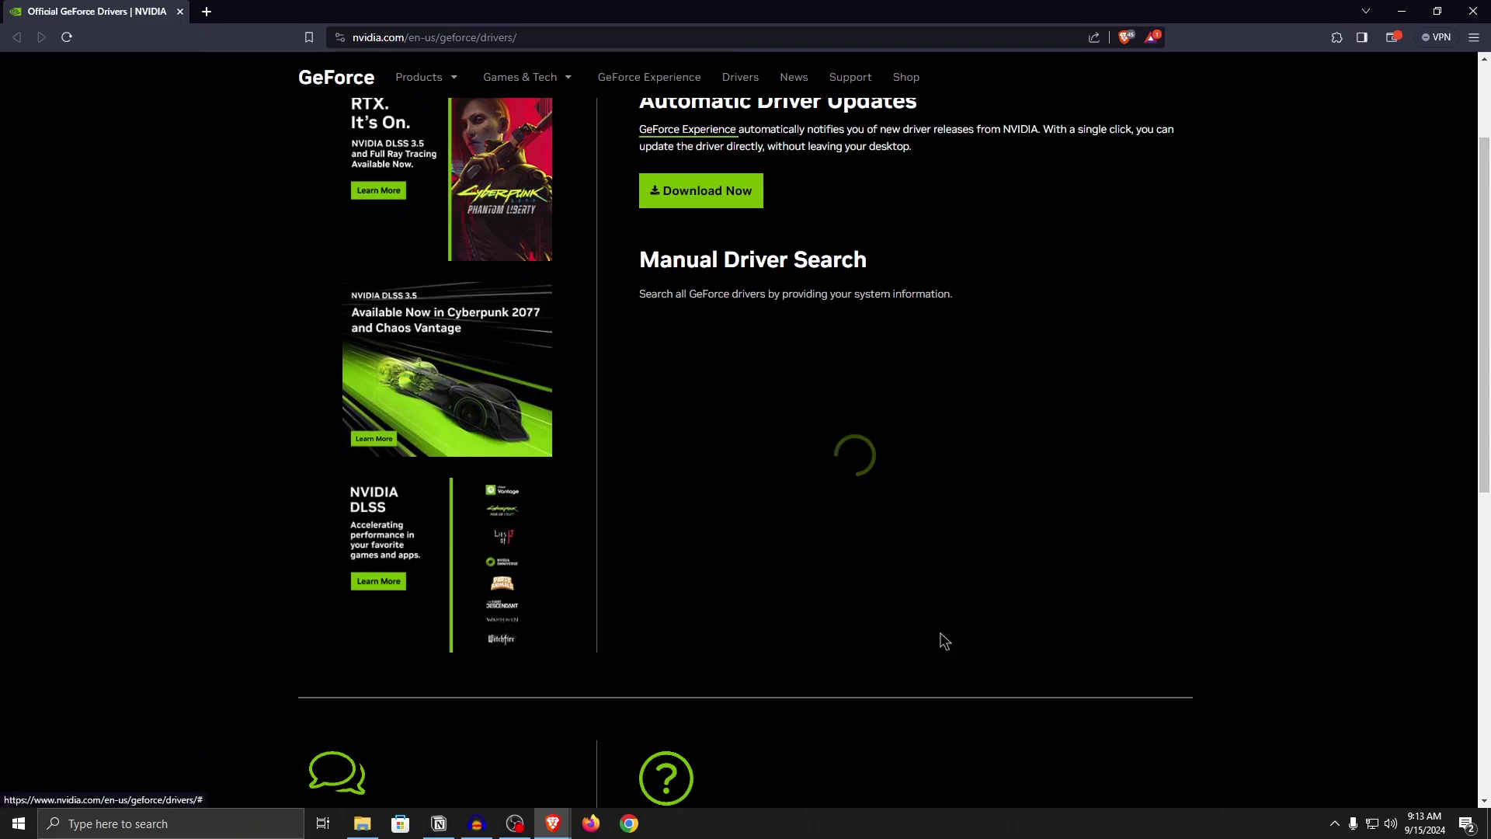
pyautogui.scroll(-4, 812, 614)
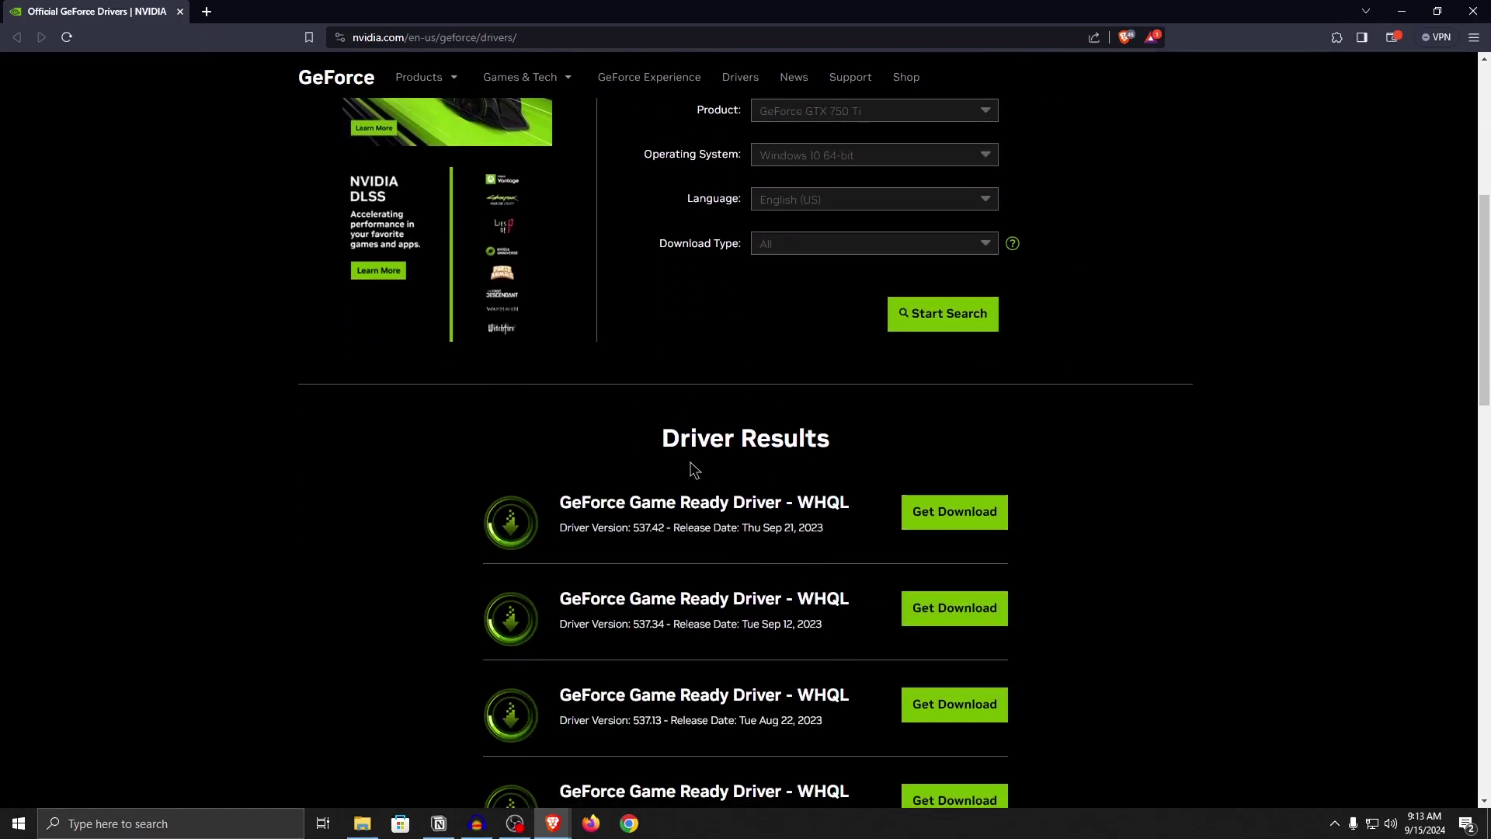
pyautogui.scroll(-1, 814, 374)
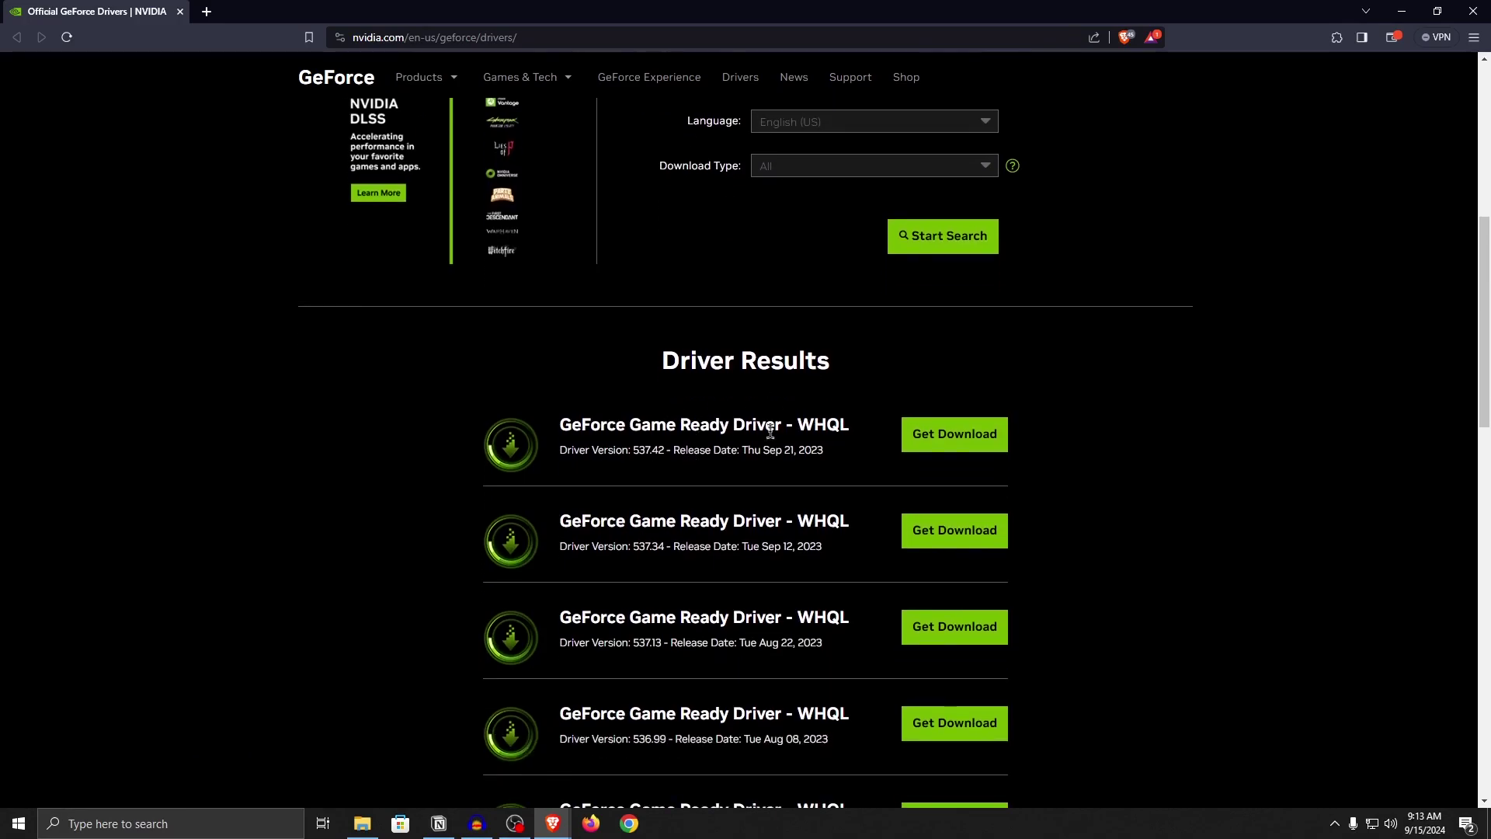
pyautogui.click(988, 441)
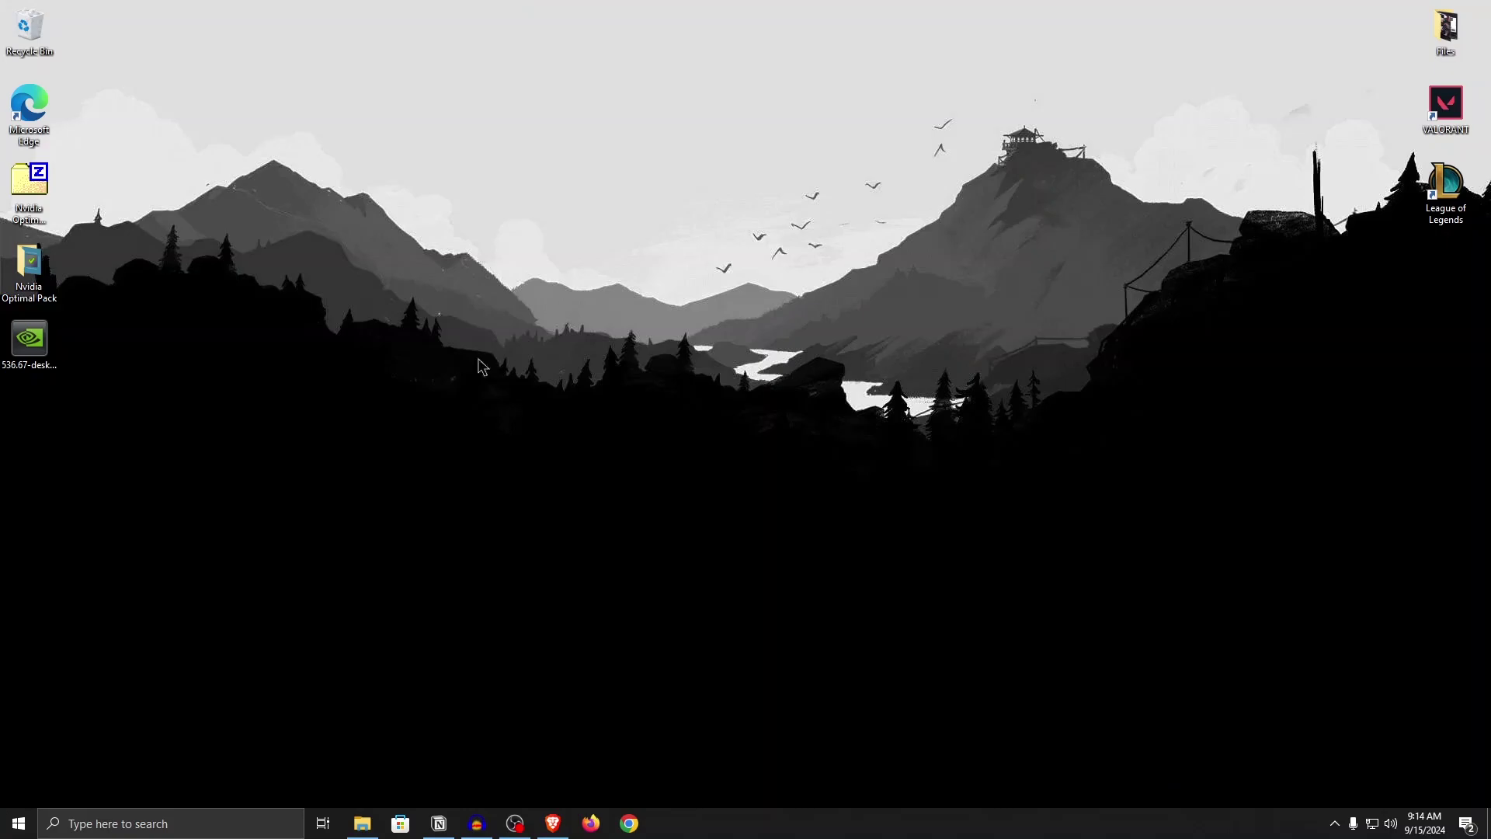
# Open the Nvidia Optimal Pack folder and run NVCleanstall_1.8.0.exe as administrator
pyautogui.click(24, 345)
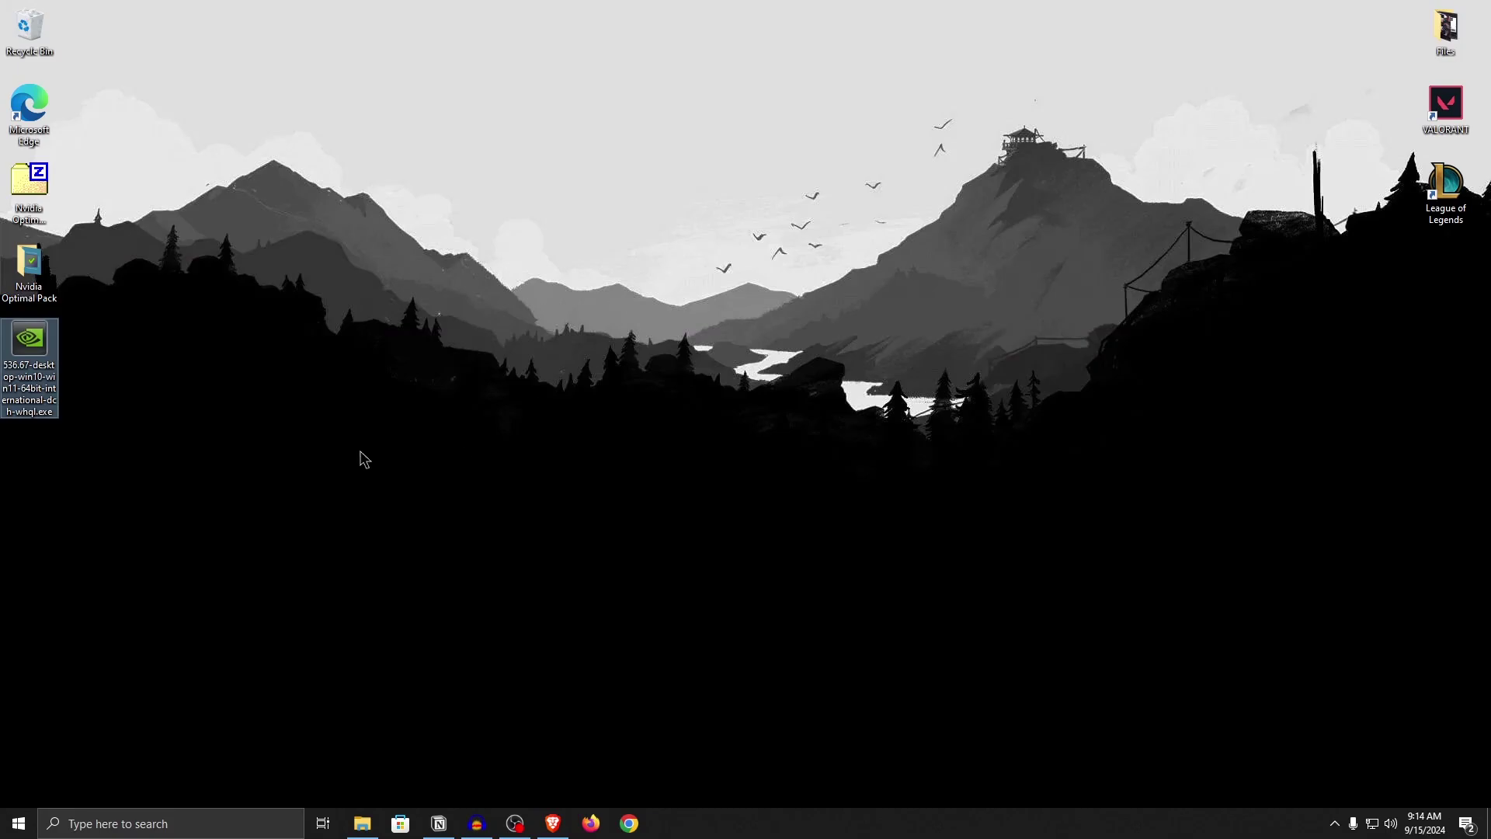
pyautogui.doubleClick(31, 268)
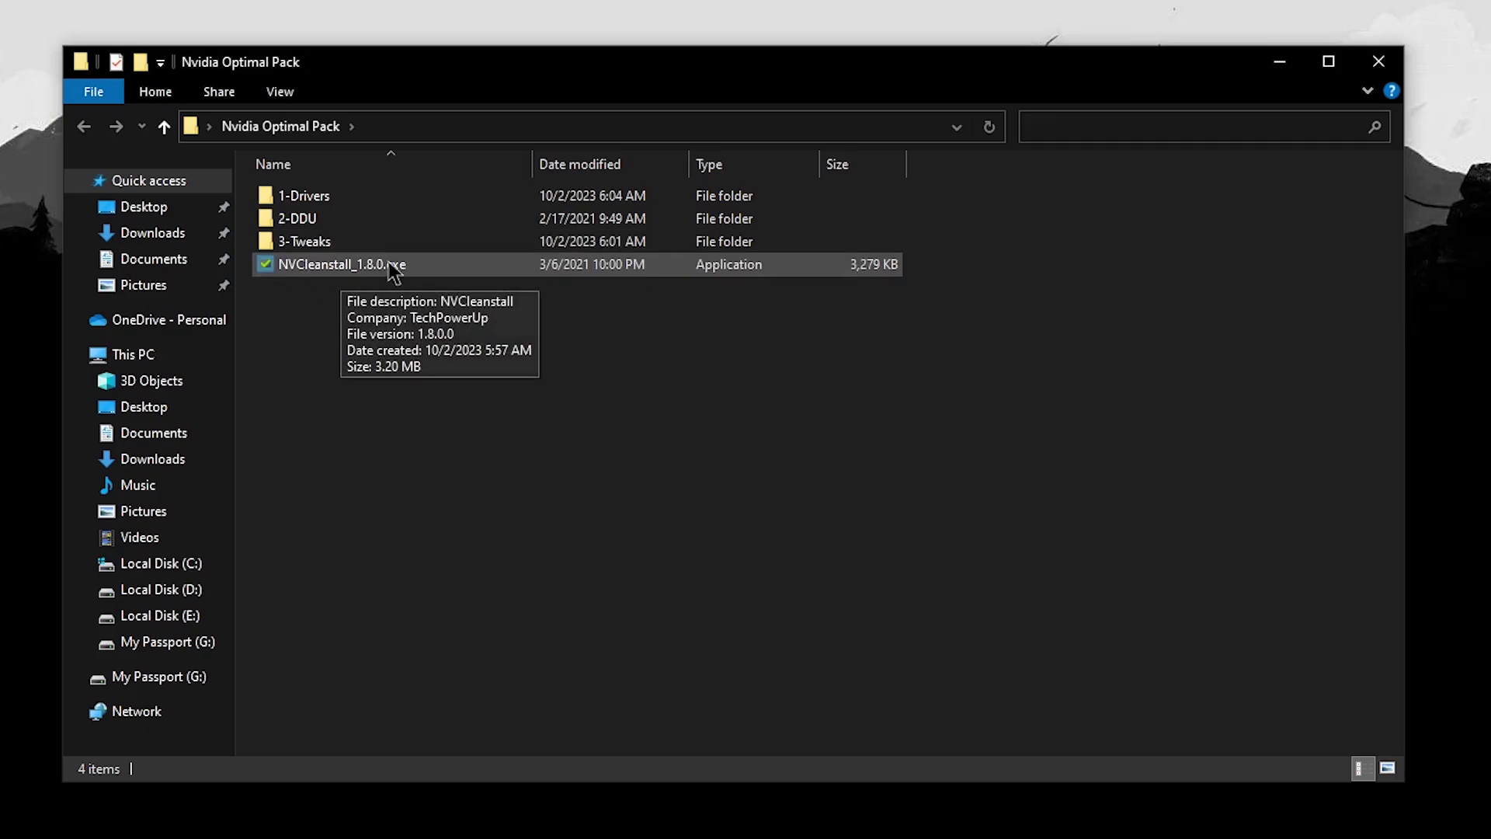
pyautogui.rightClick(371, 273)
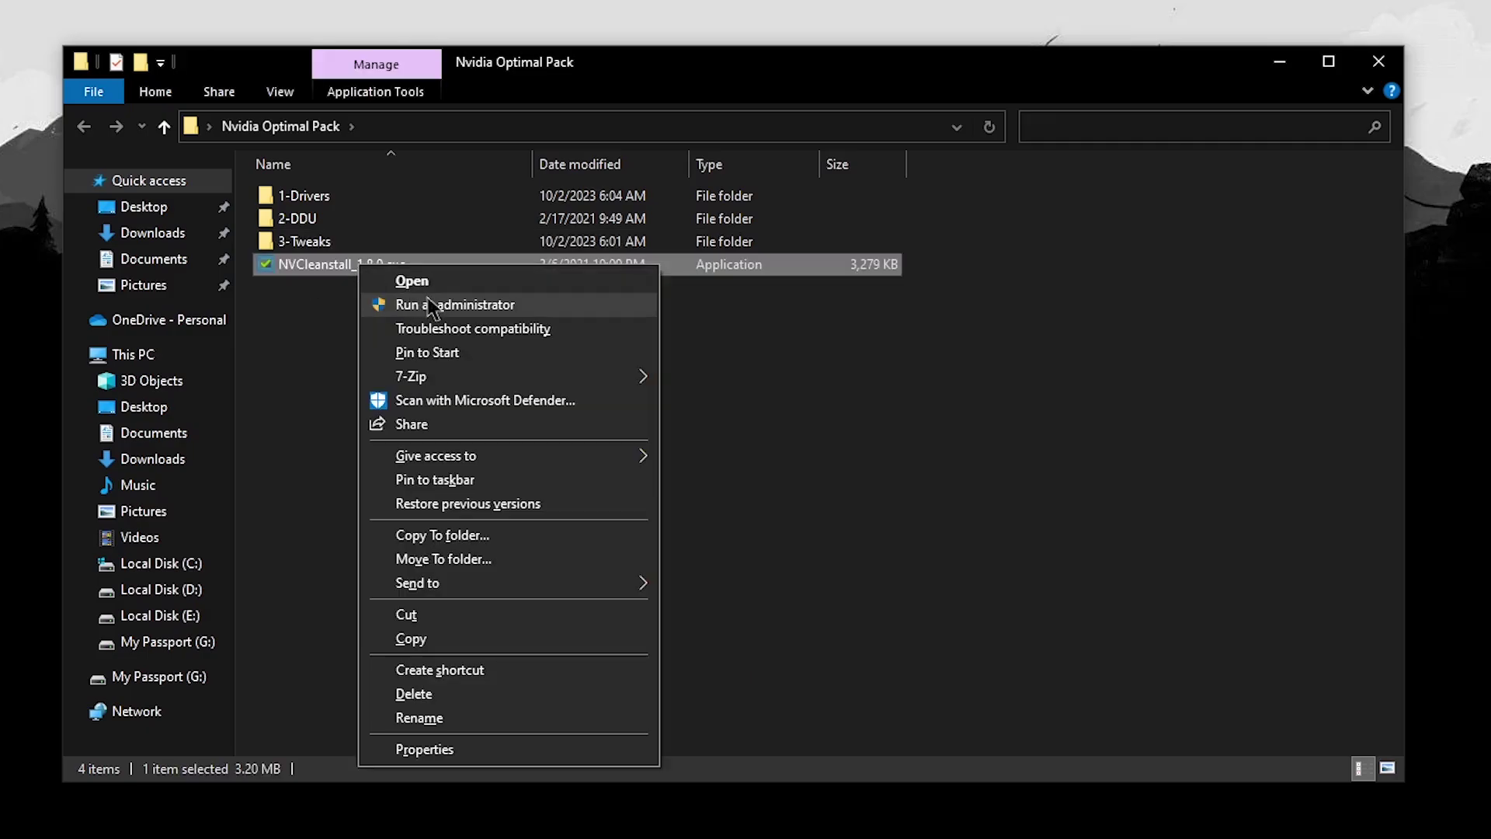
pyautogui.click(497, 303)
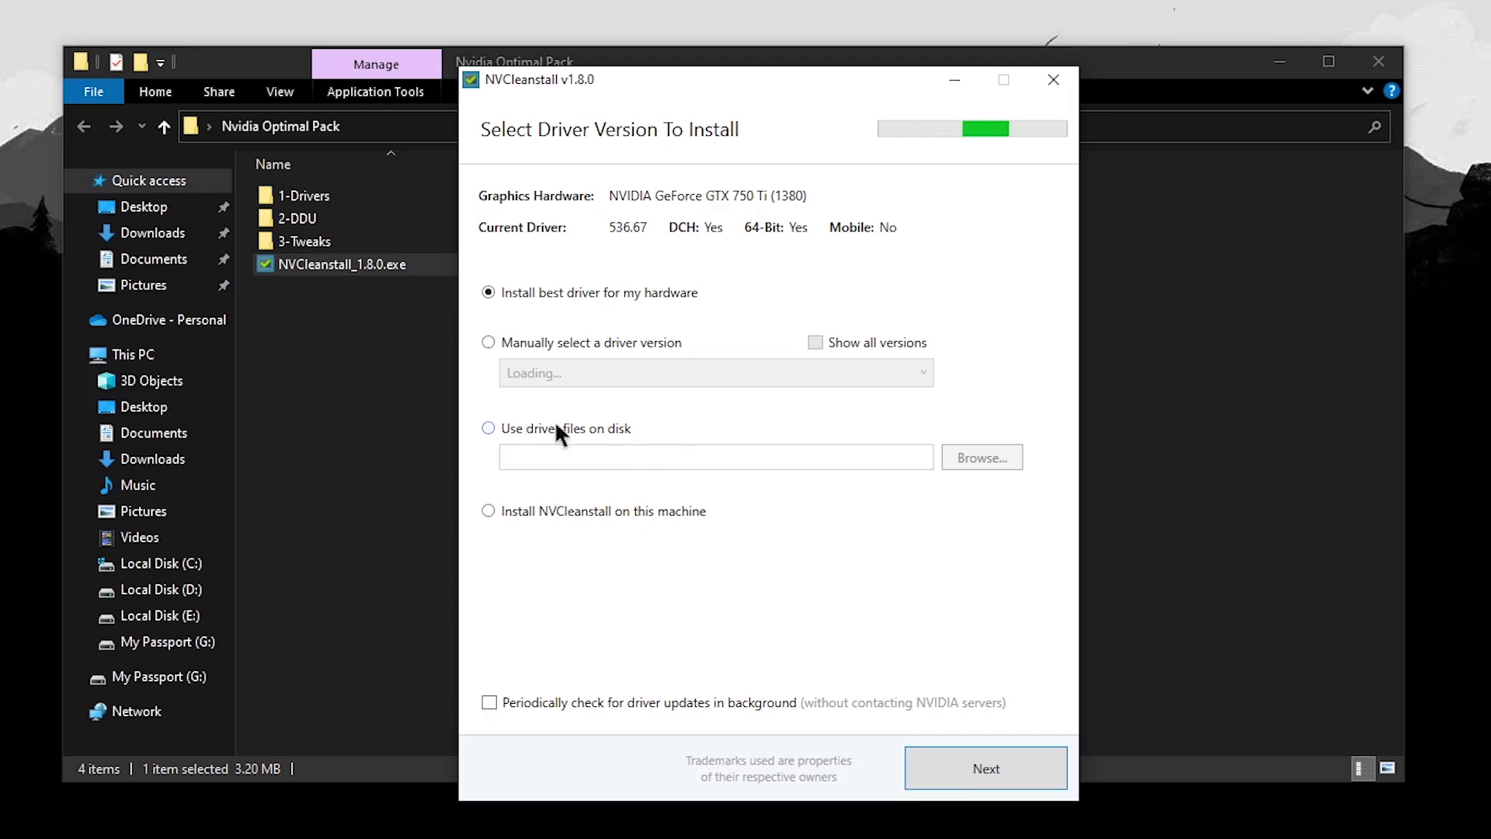
# Load the 536.67 driver installer from the Desktop into NVCleanstall and go to component selection
pyautogui.click(590, 428)
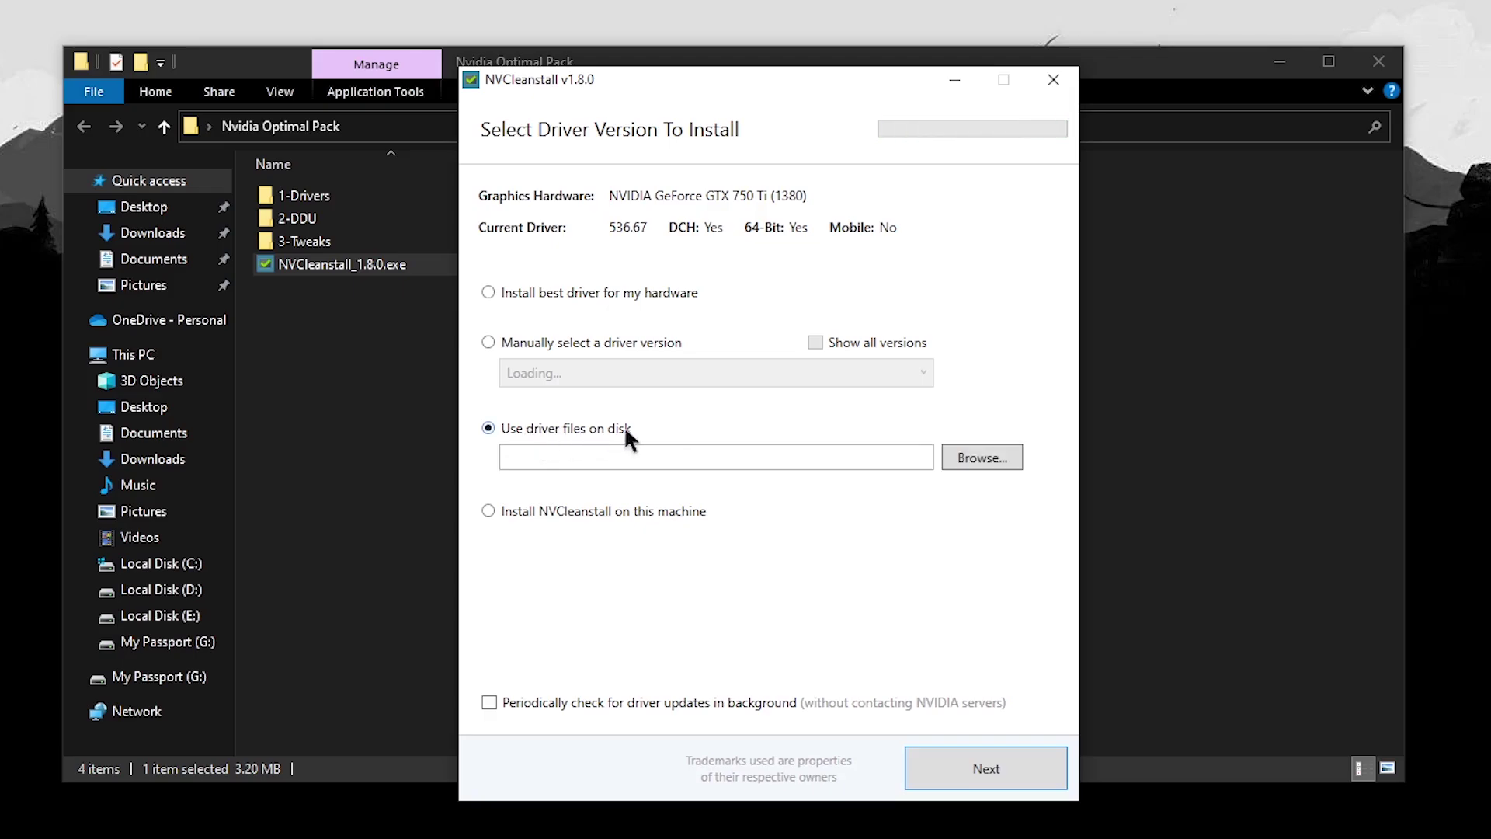
pyautogui.click(983, 458)
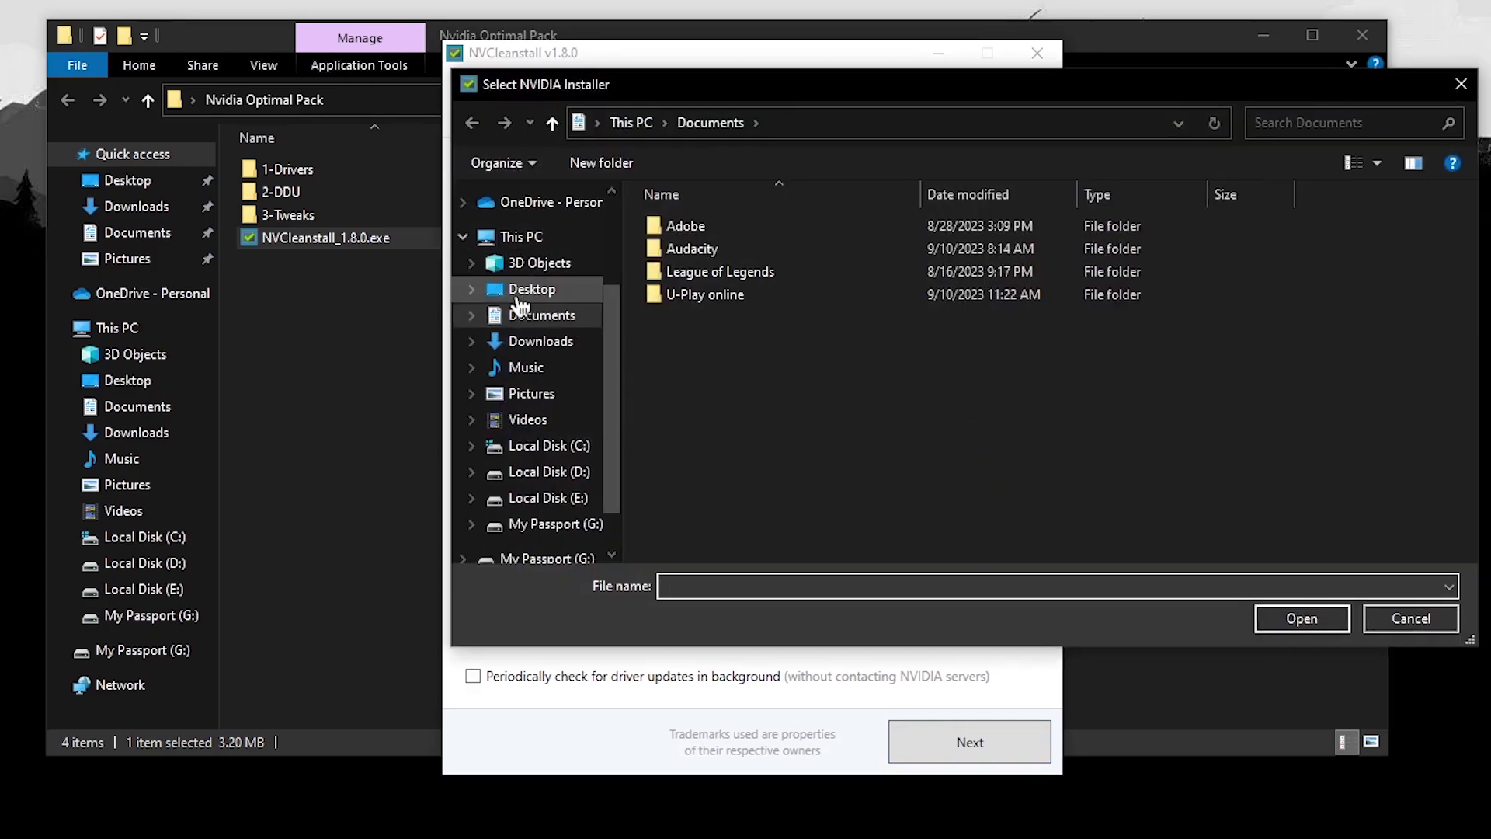
pyautogui.click(516, 295)
pyautogui.click(930, 290)
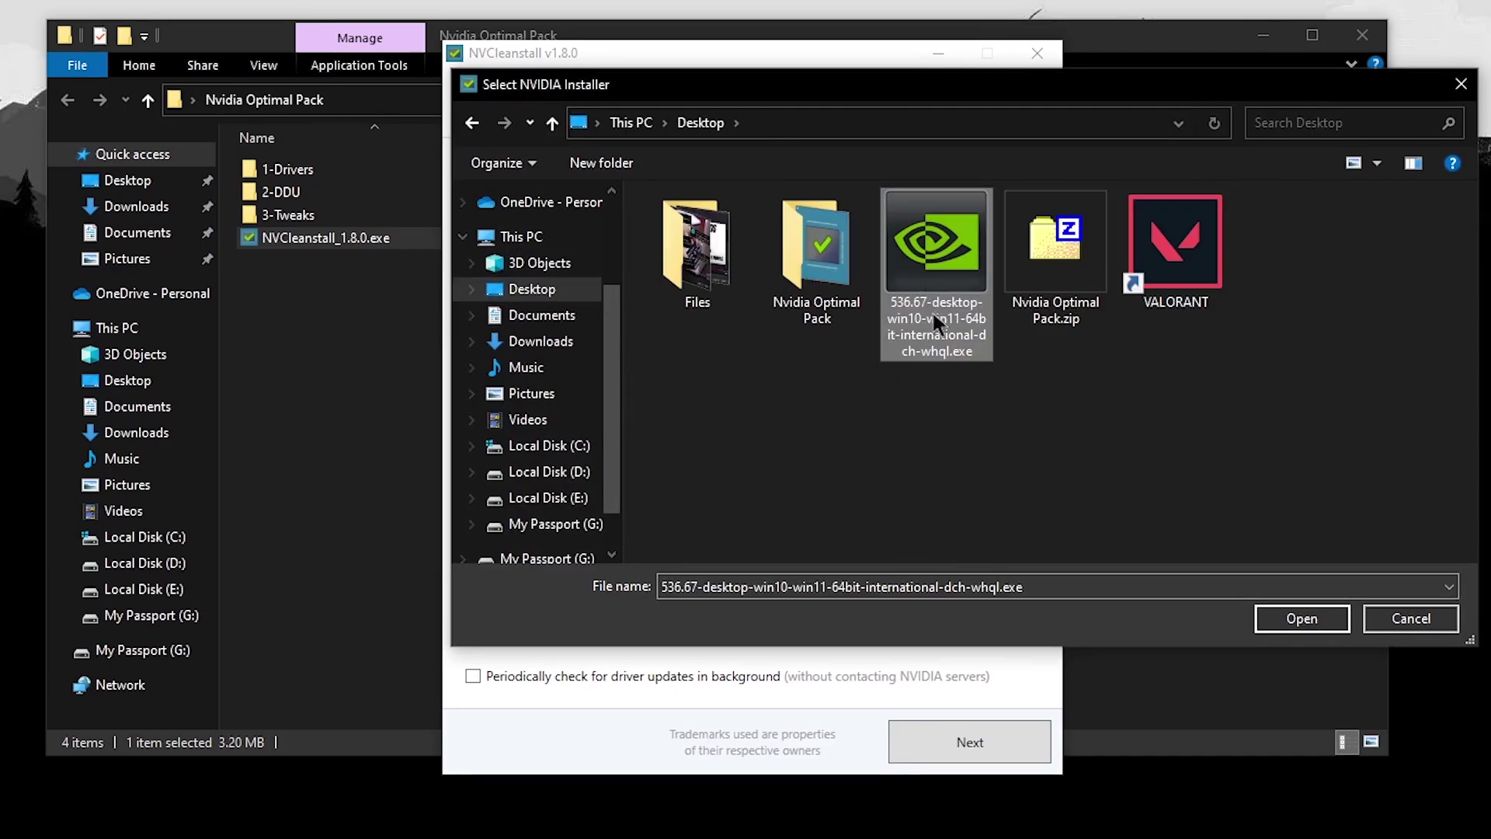
pyautogui.click(1297, 618)
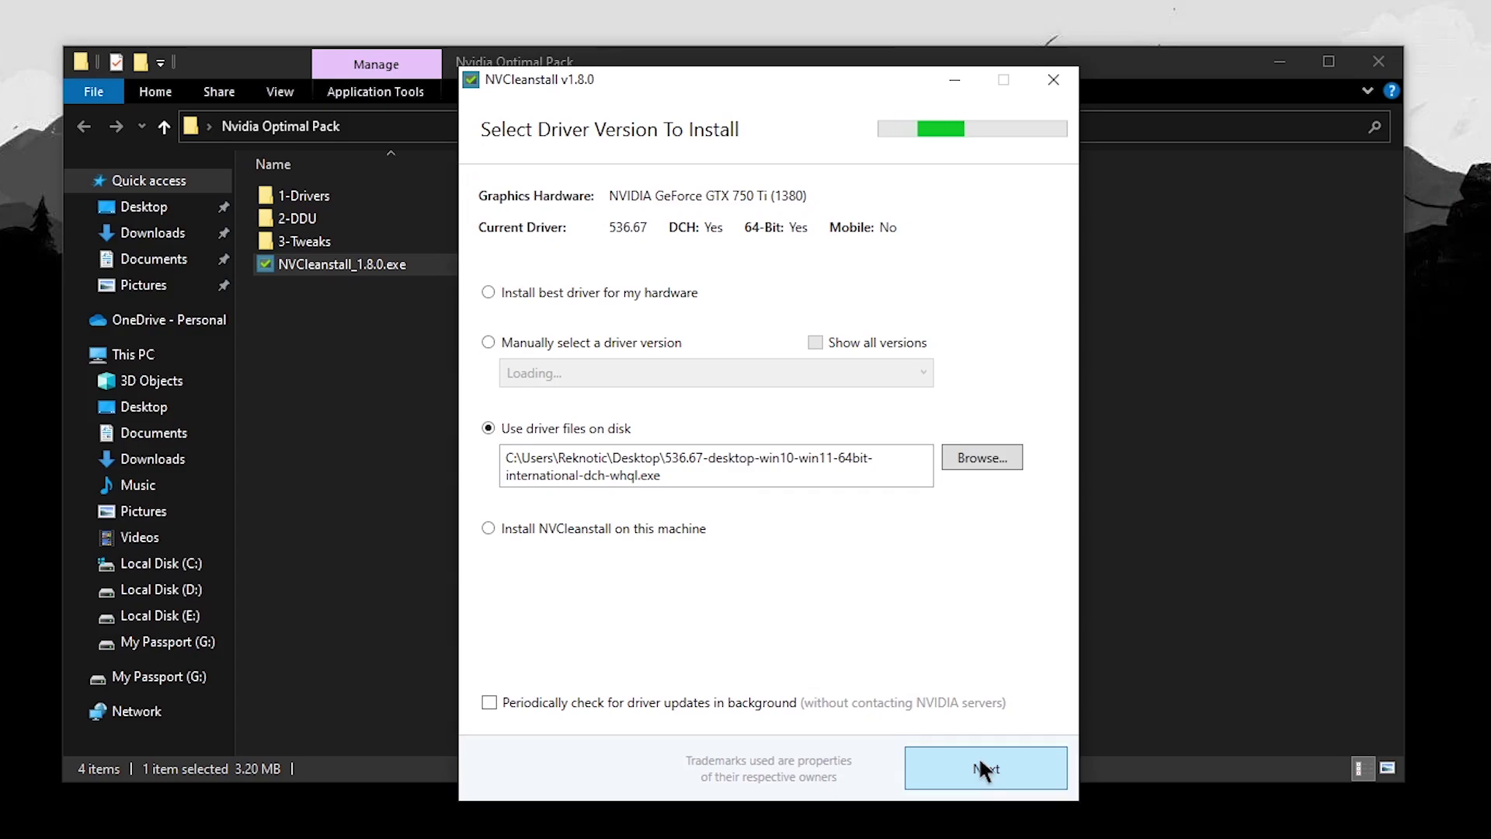
pyautogui.click(985, 769)
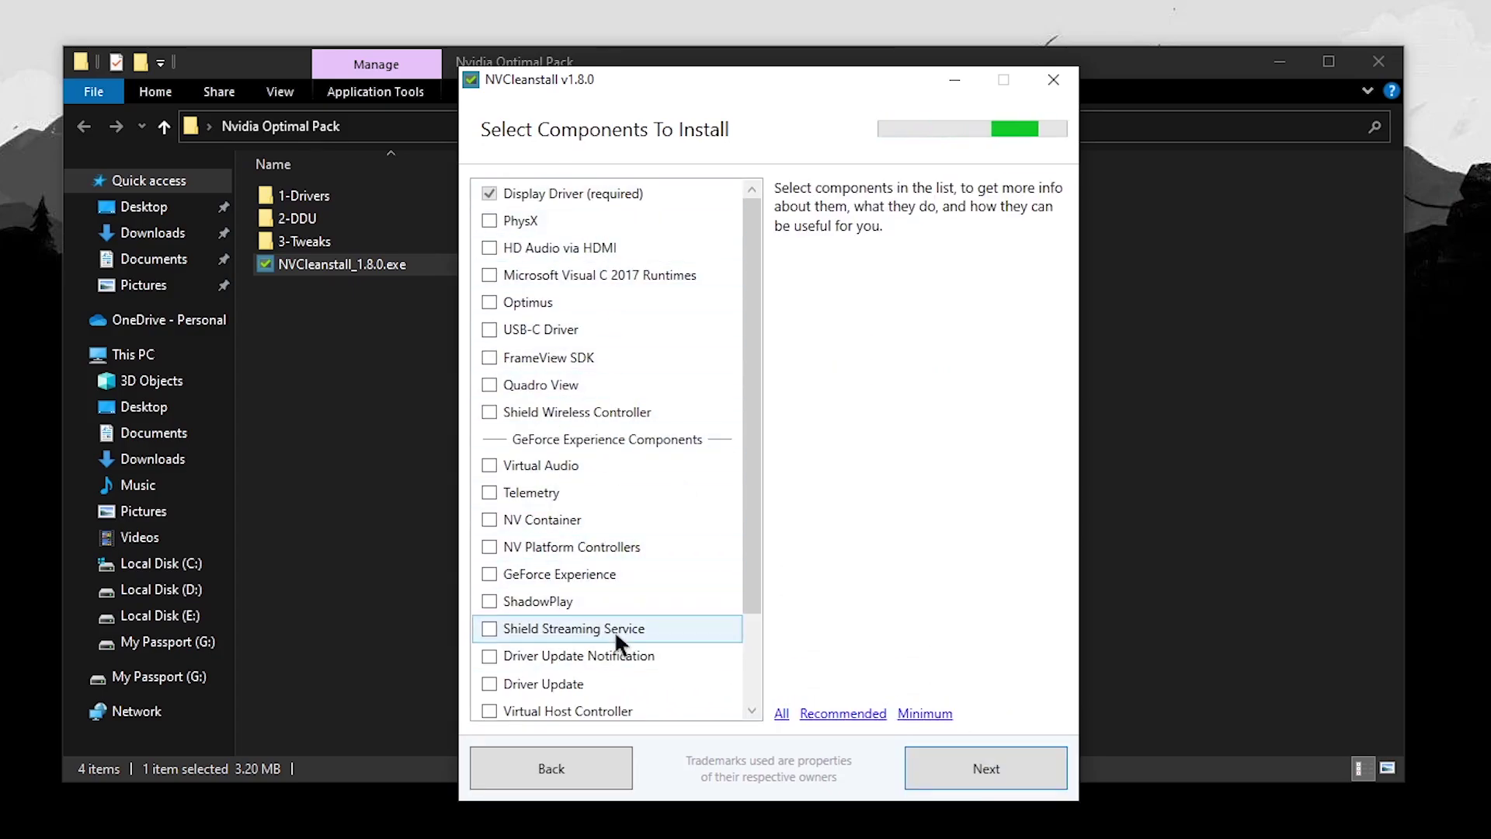
# Try the All, Recommended and Minimum presets, then exclude HD Audio via HDMI and PhysX
pyautogui.click(782, 714)
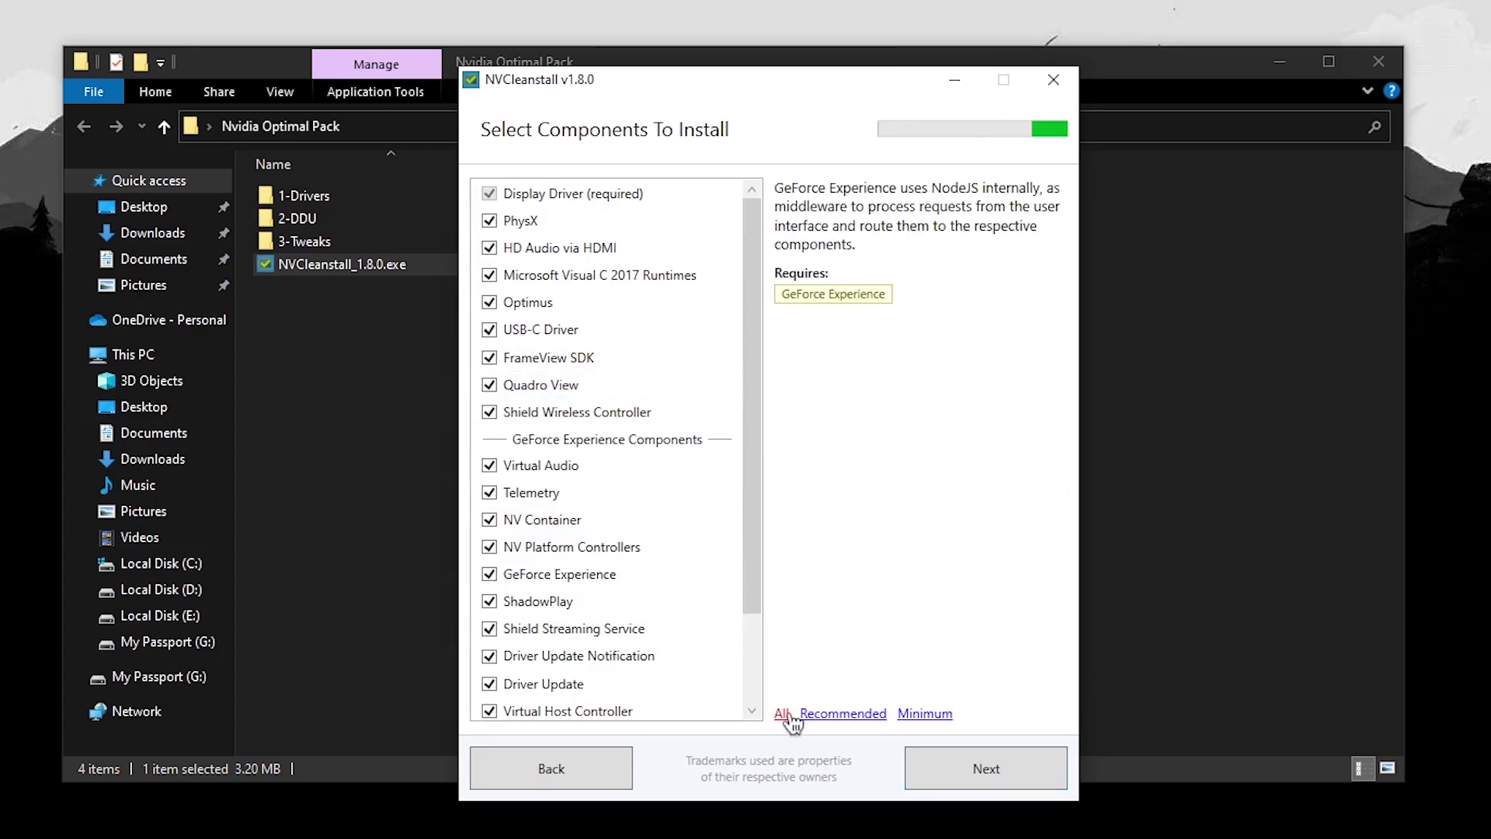
pyautogui.click(815, 714)
pyautogui.click(894, 715)
pyautogui.click(849, 713)
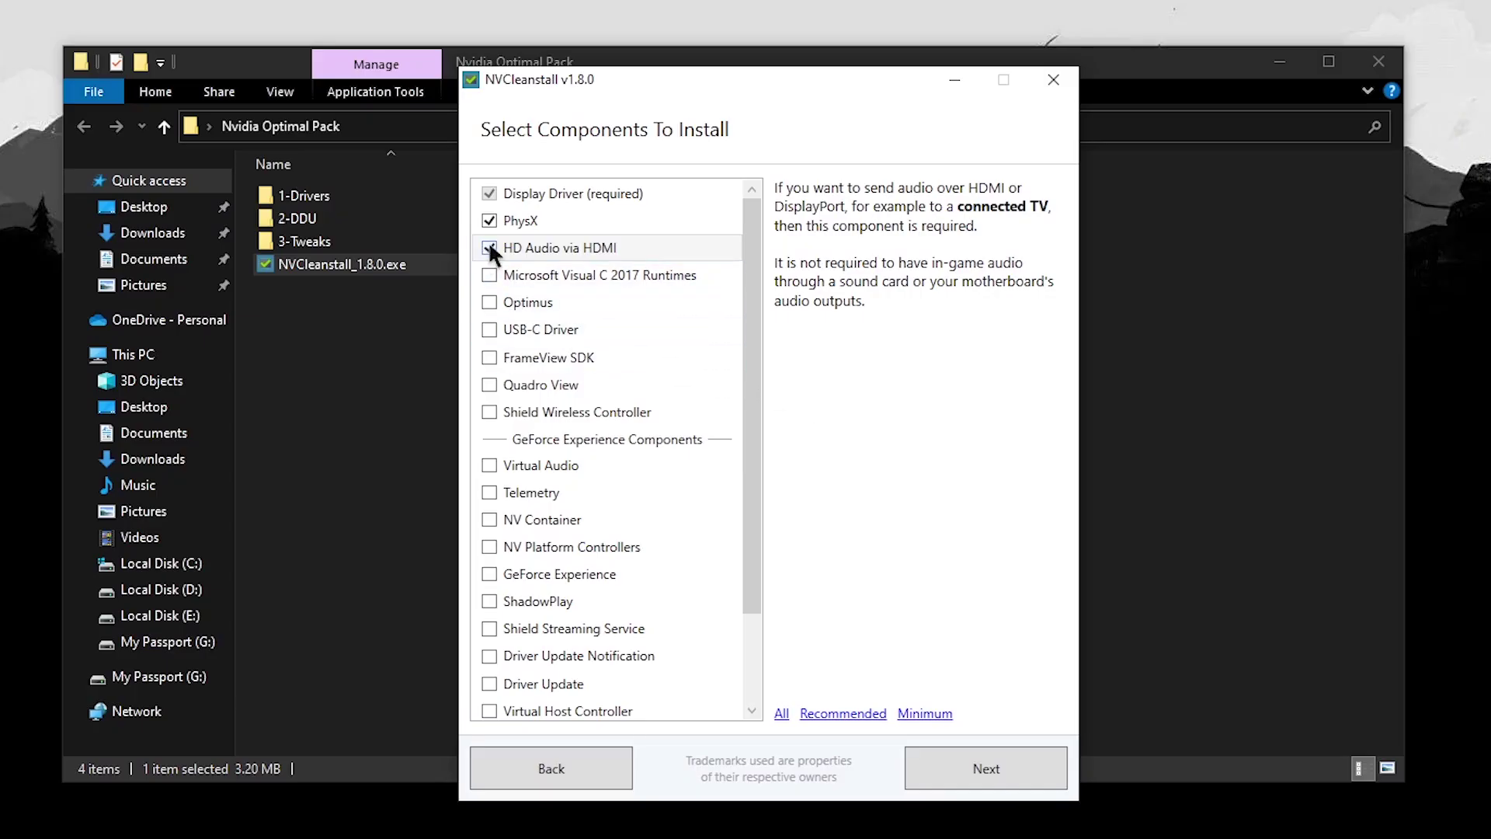
pyautogui.click(546, 270)
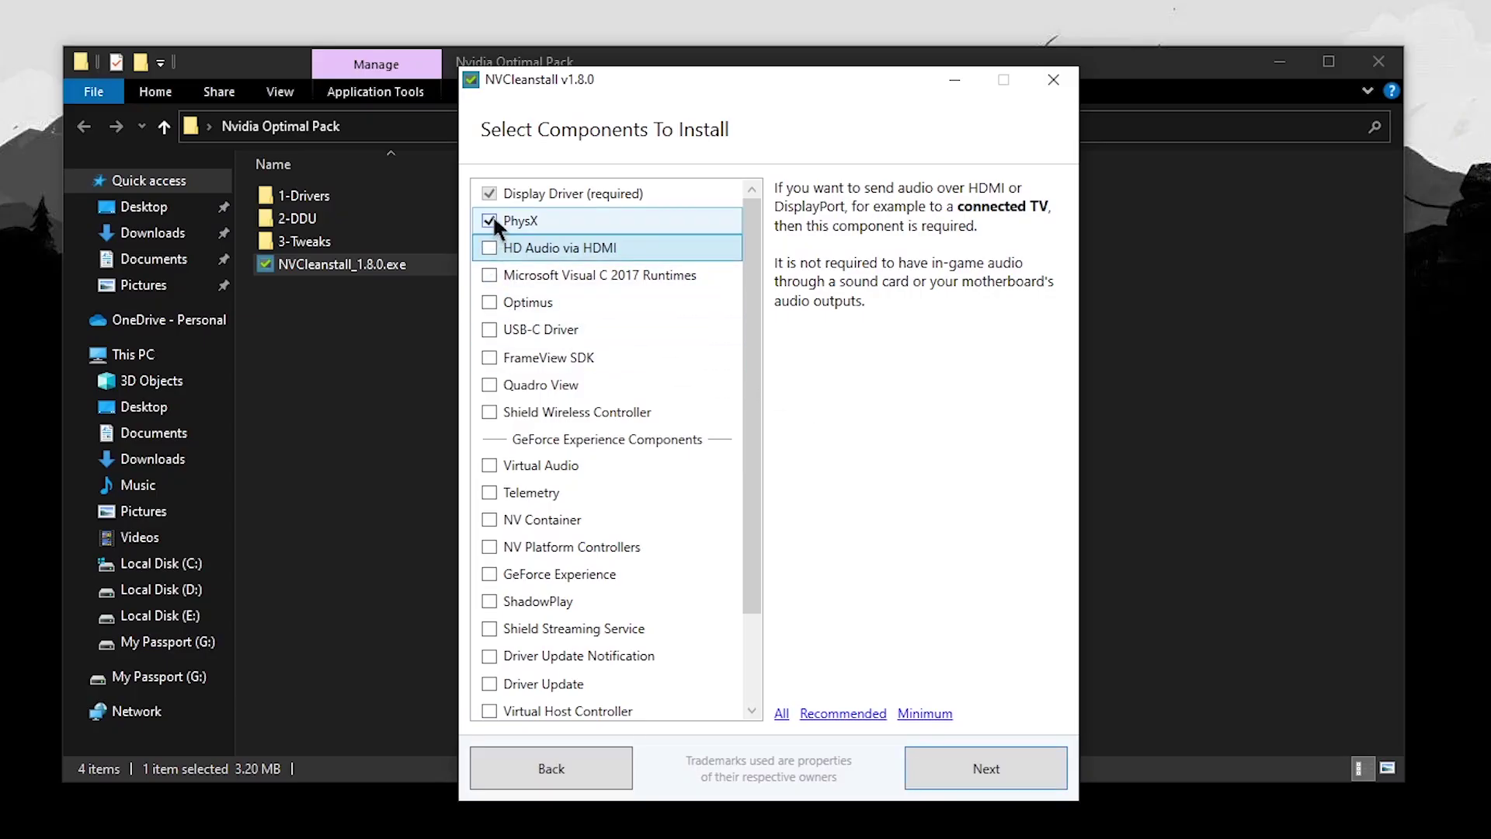
pyautogui.click(493, 215)
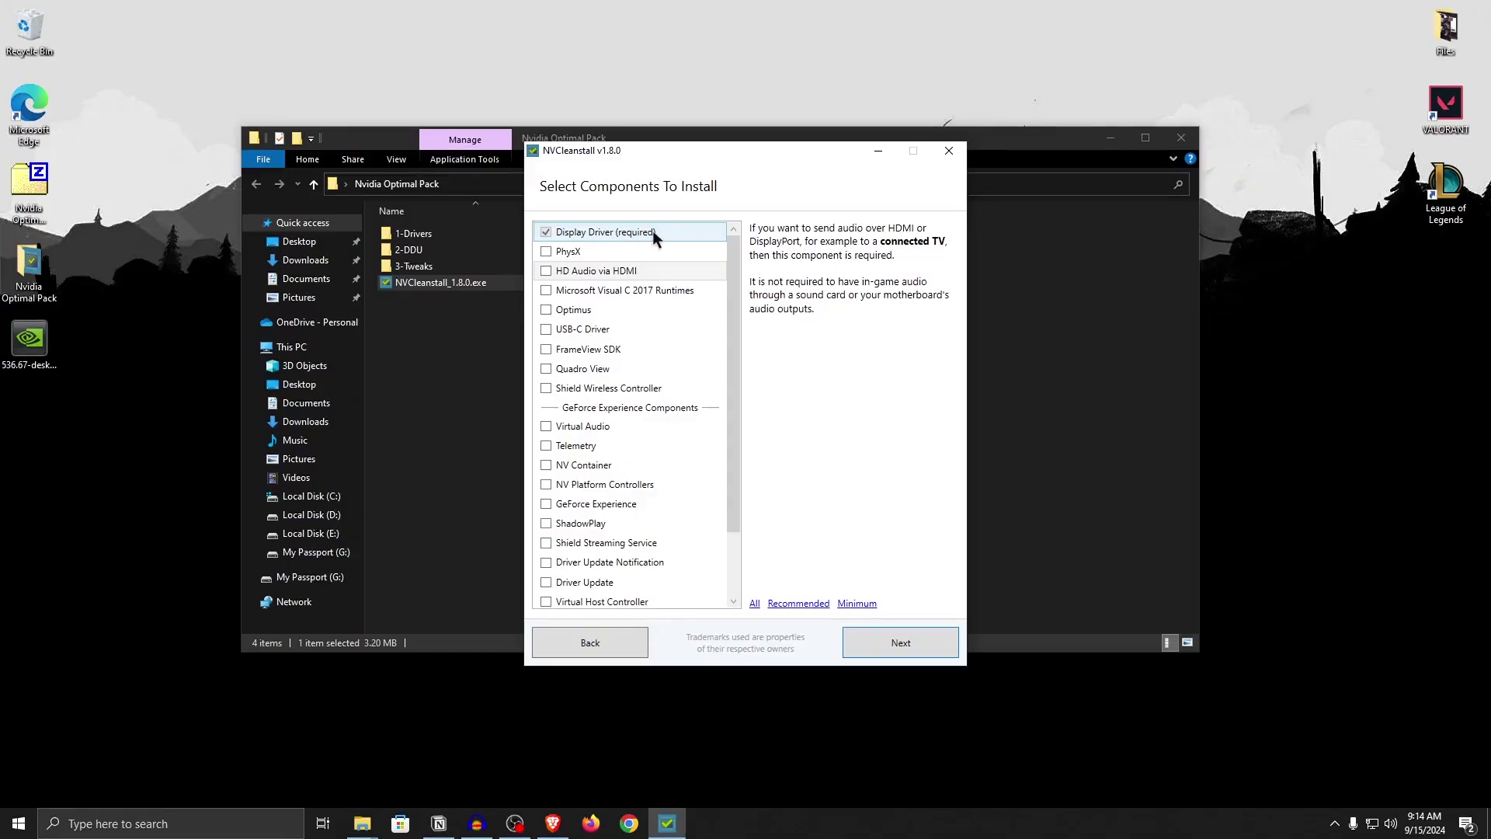
pyautogui.click(922, 641)
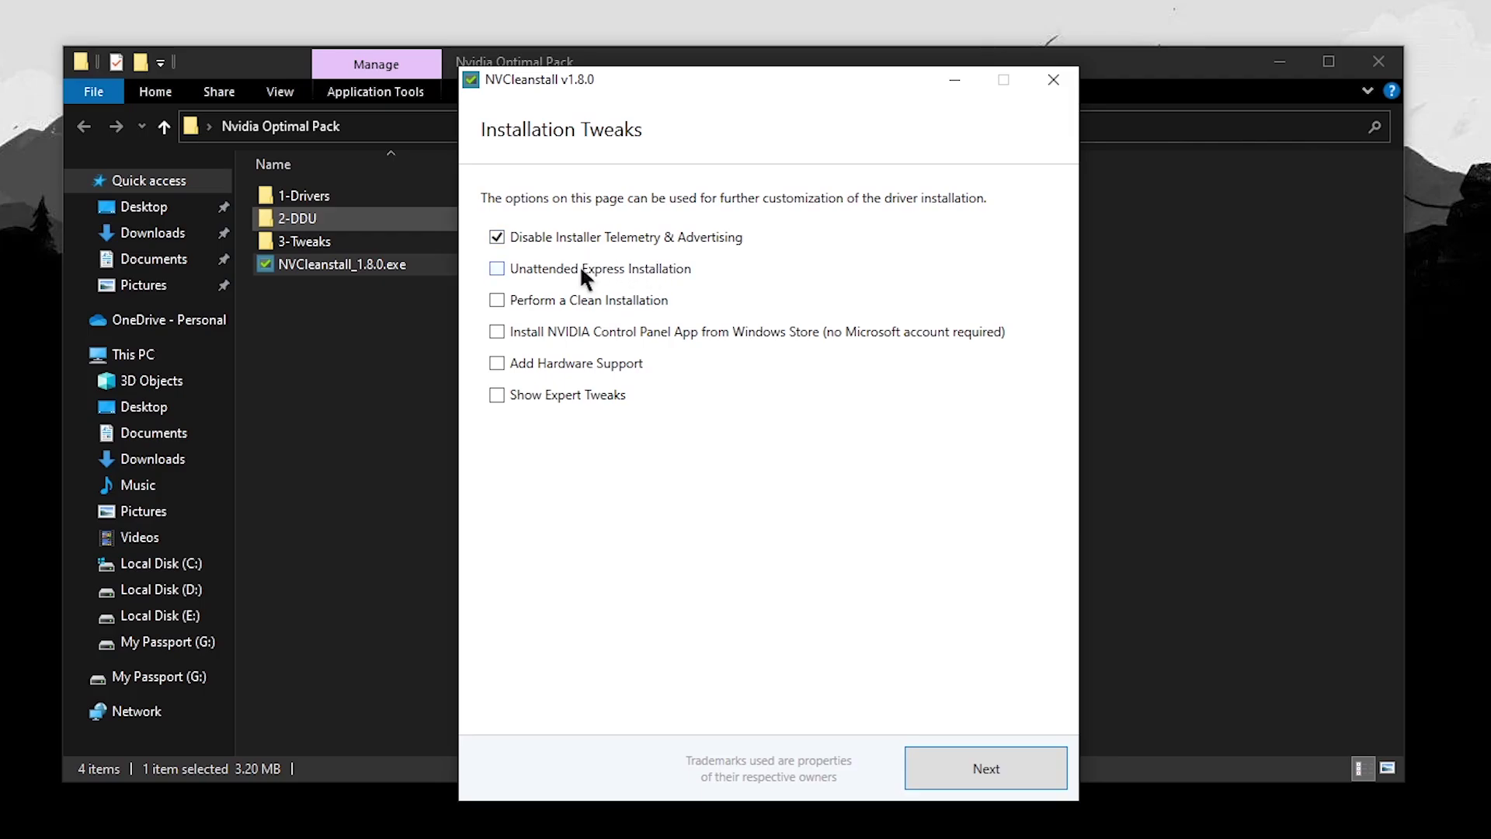
# Enable clean installation and expert tweaks, build the package, and show its extracted files
pyautogui.click(497, 300)
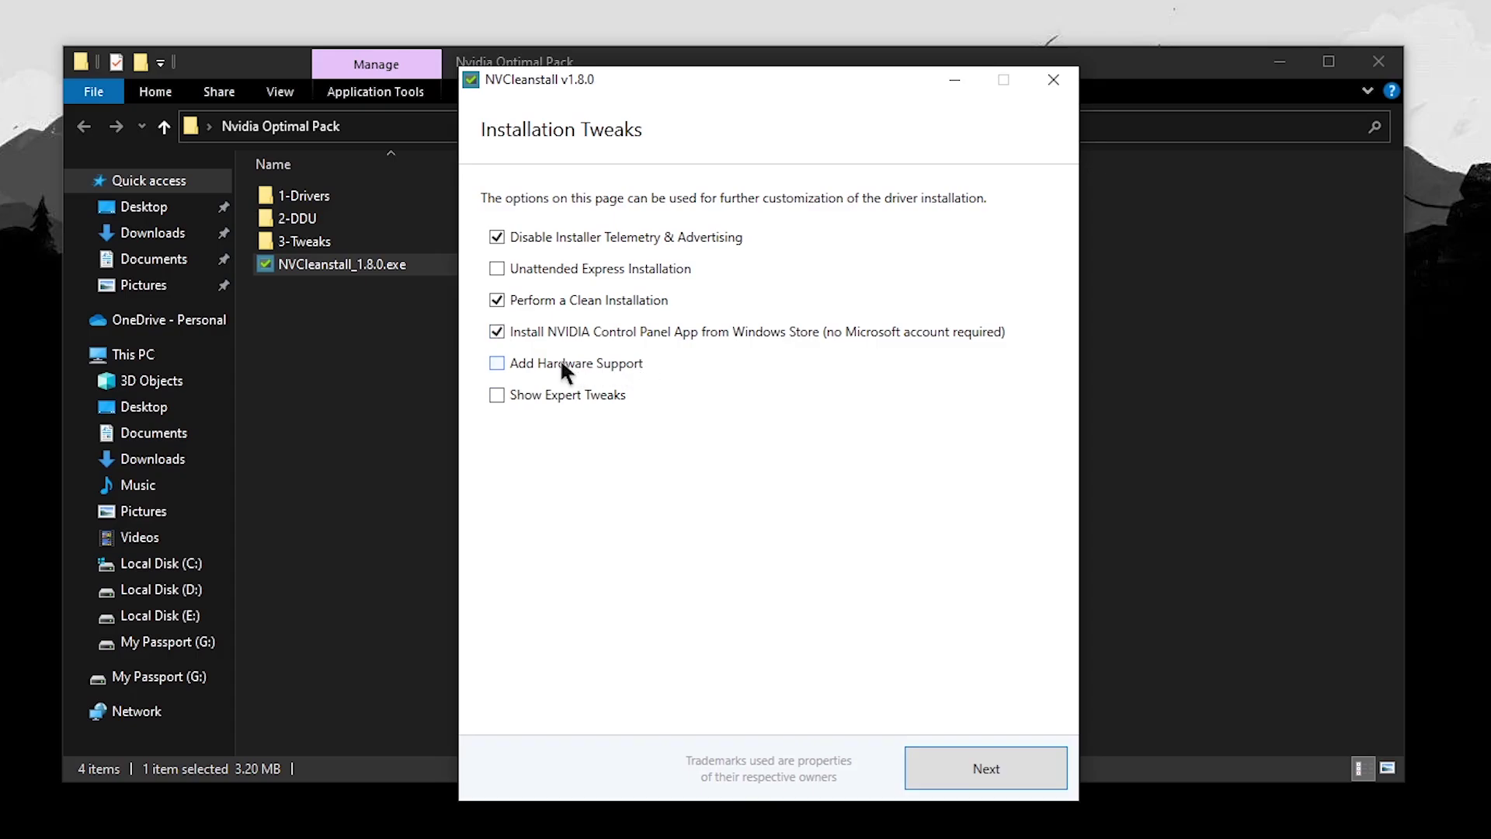
pyautogui.click(497, 394)
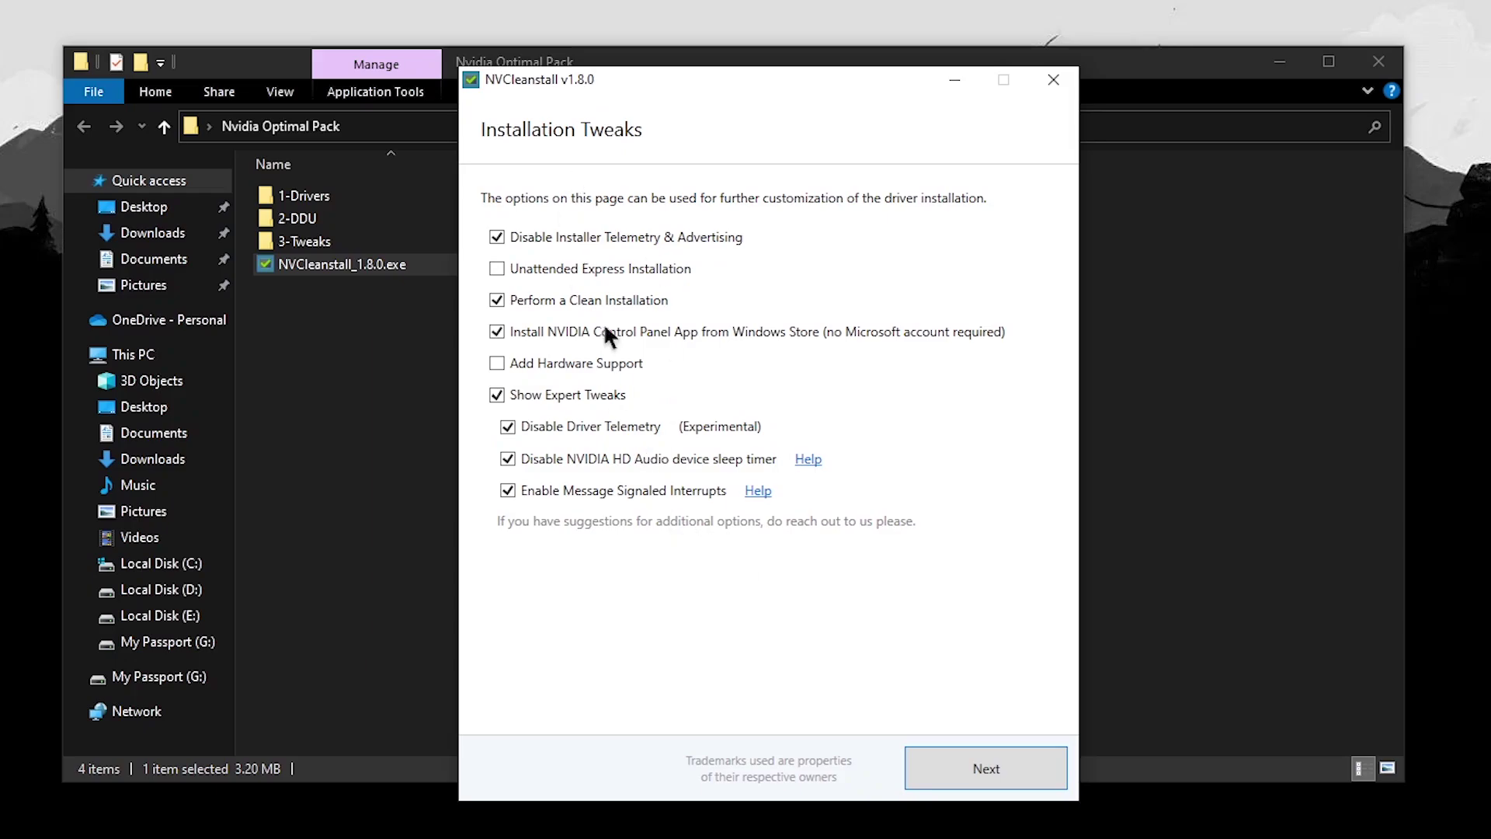
pyautogui.click(988, 762)
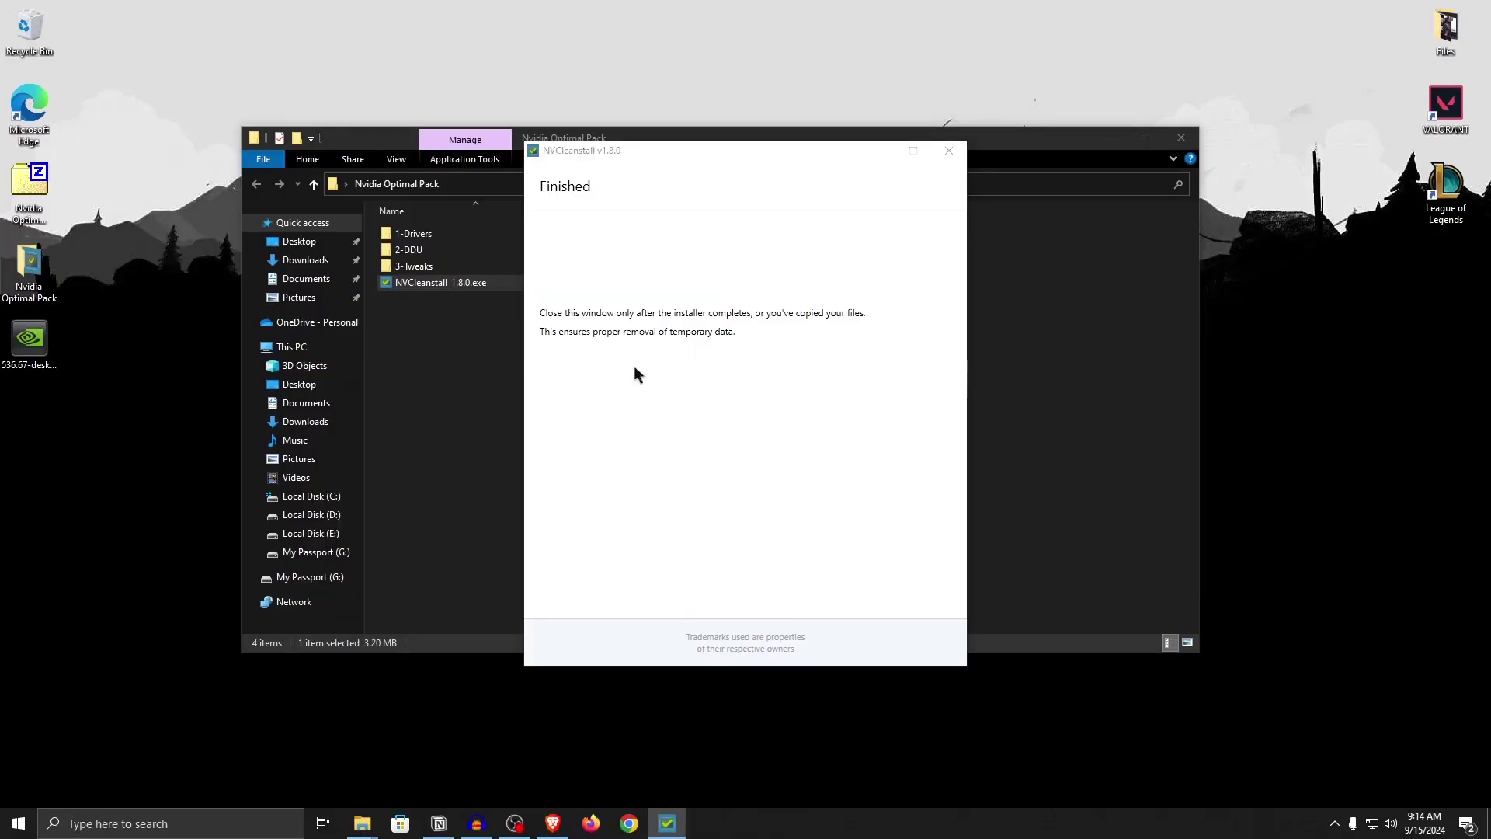
pyautogui.click(612, 354)
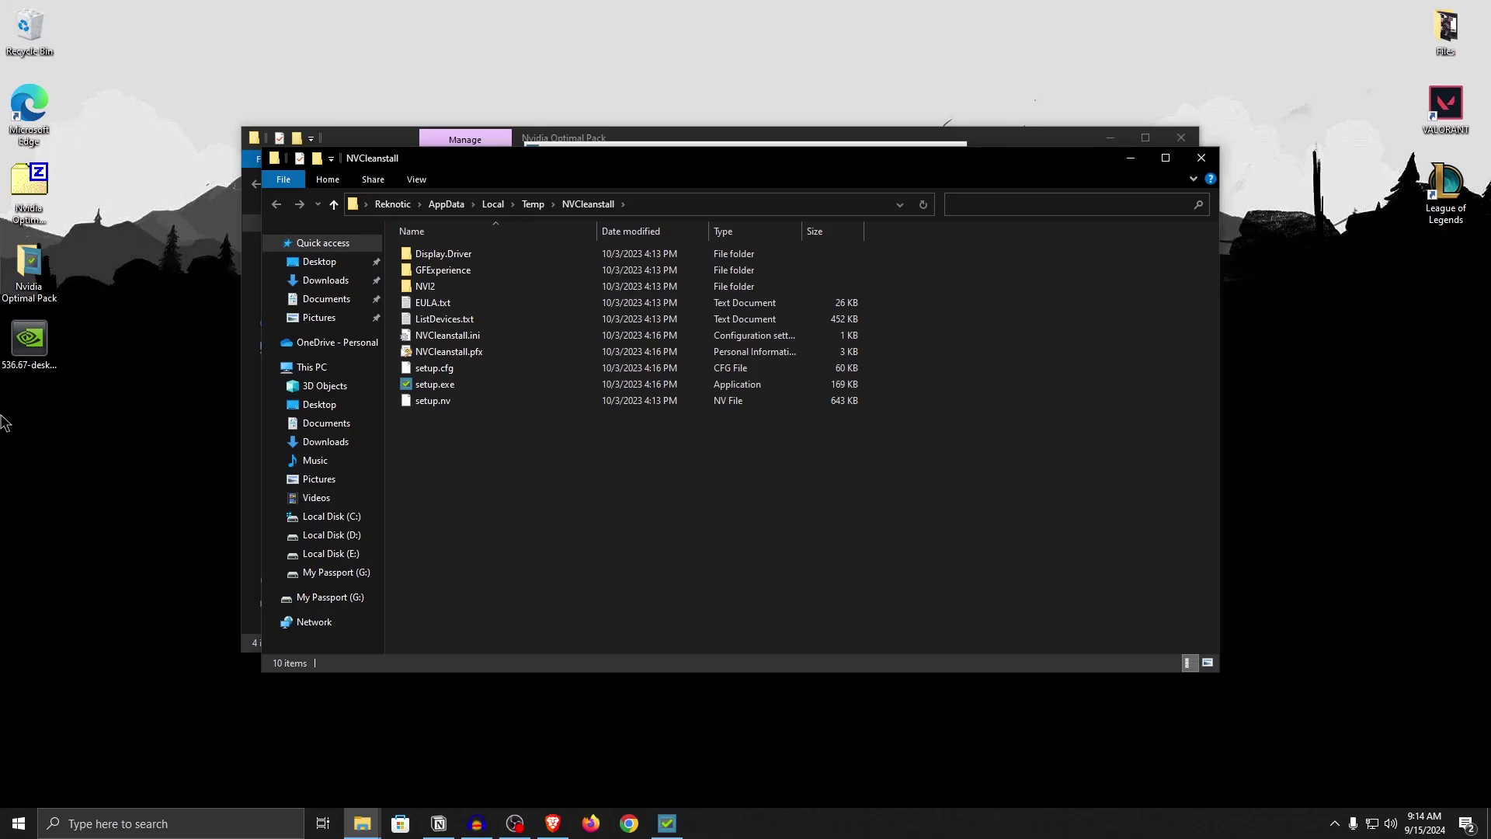
# Create a new desktop folder named GPU DRIVERS
pyautogui.rightClick(6, 420)
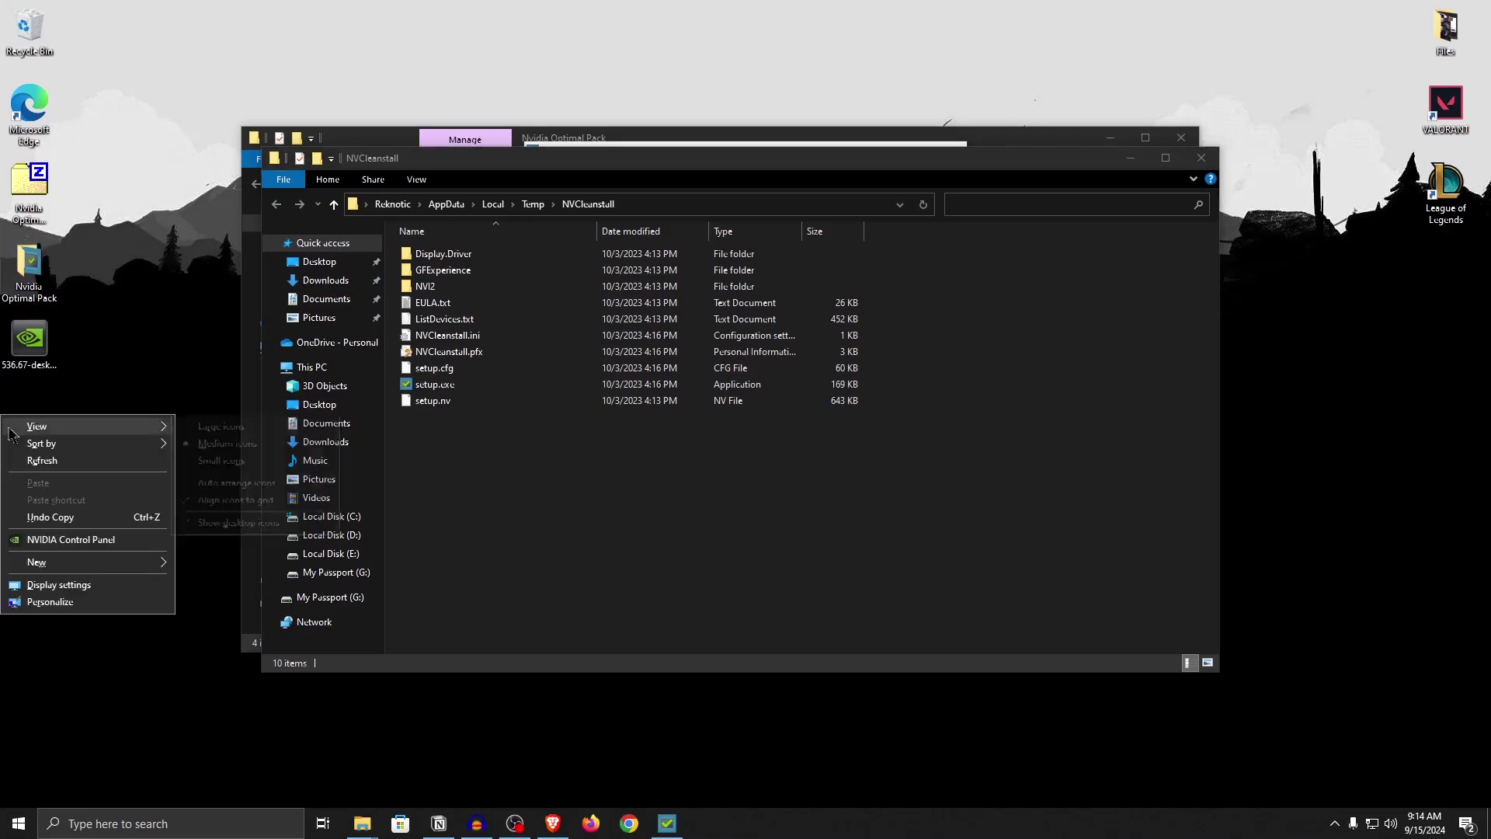
pyautogui.moveTo(78, 561)
pyautogui.click(206, 563)
pyautogui.write('GPU DRIVERS')
# Move all ten extracted driver files into GPU DRIVERS, close NVCleanstall, and open the folder
pyautogui.moveTo(855, 505); pyautogui.dragTo(485, 231)
pyautogui.moveTo(490, 320); pyautogui.dragTo(39, 438)
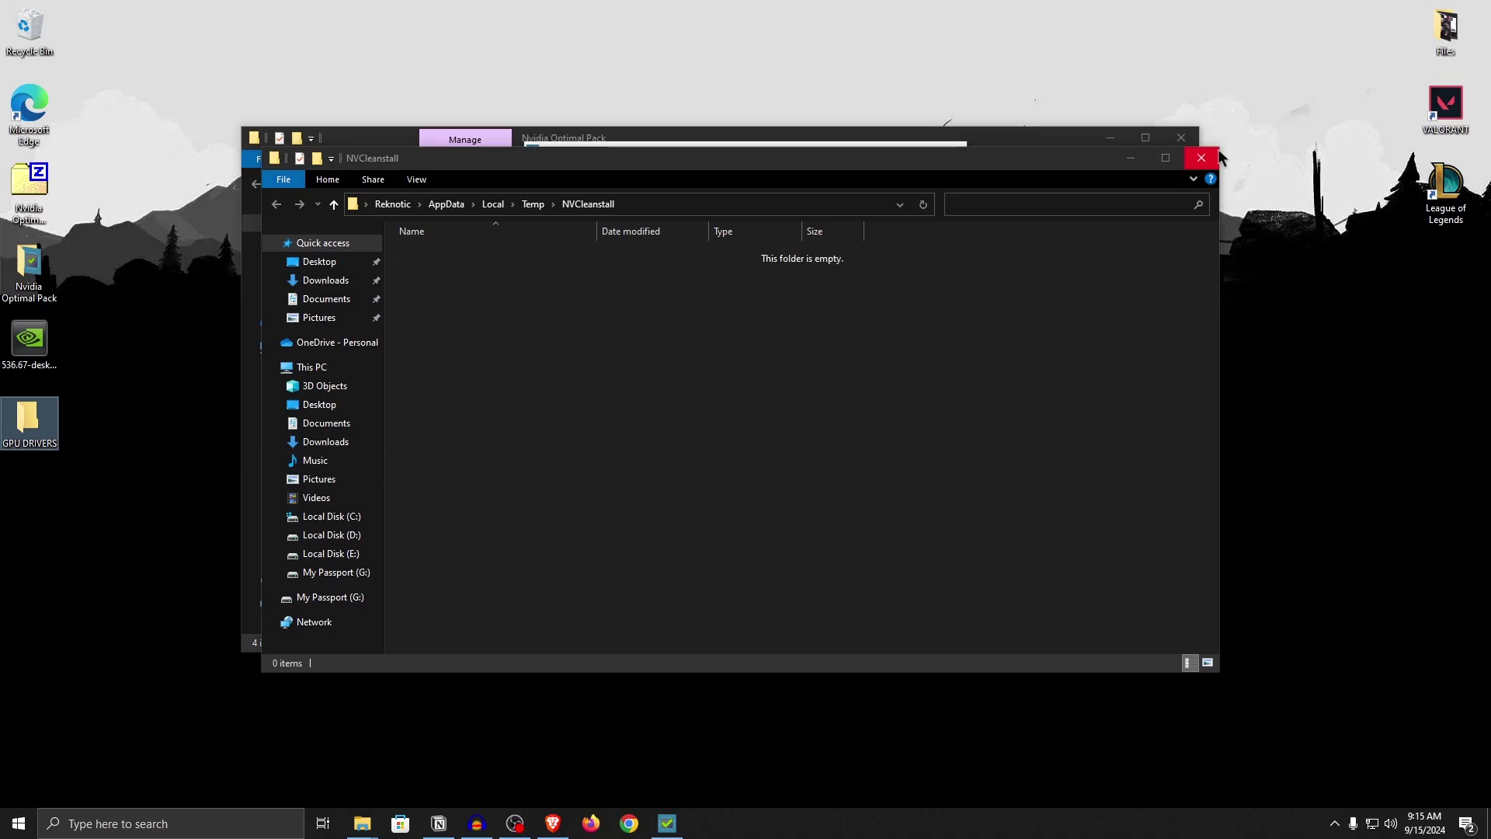
pyautogui.click(1216, 157)
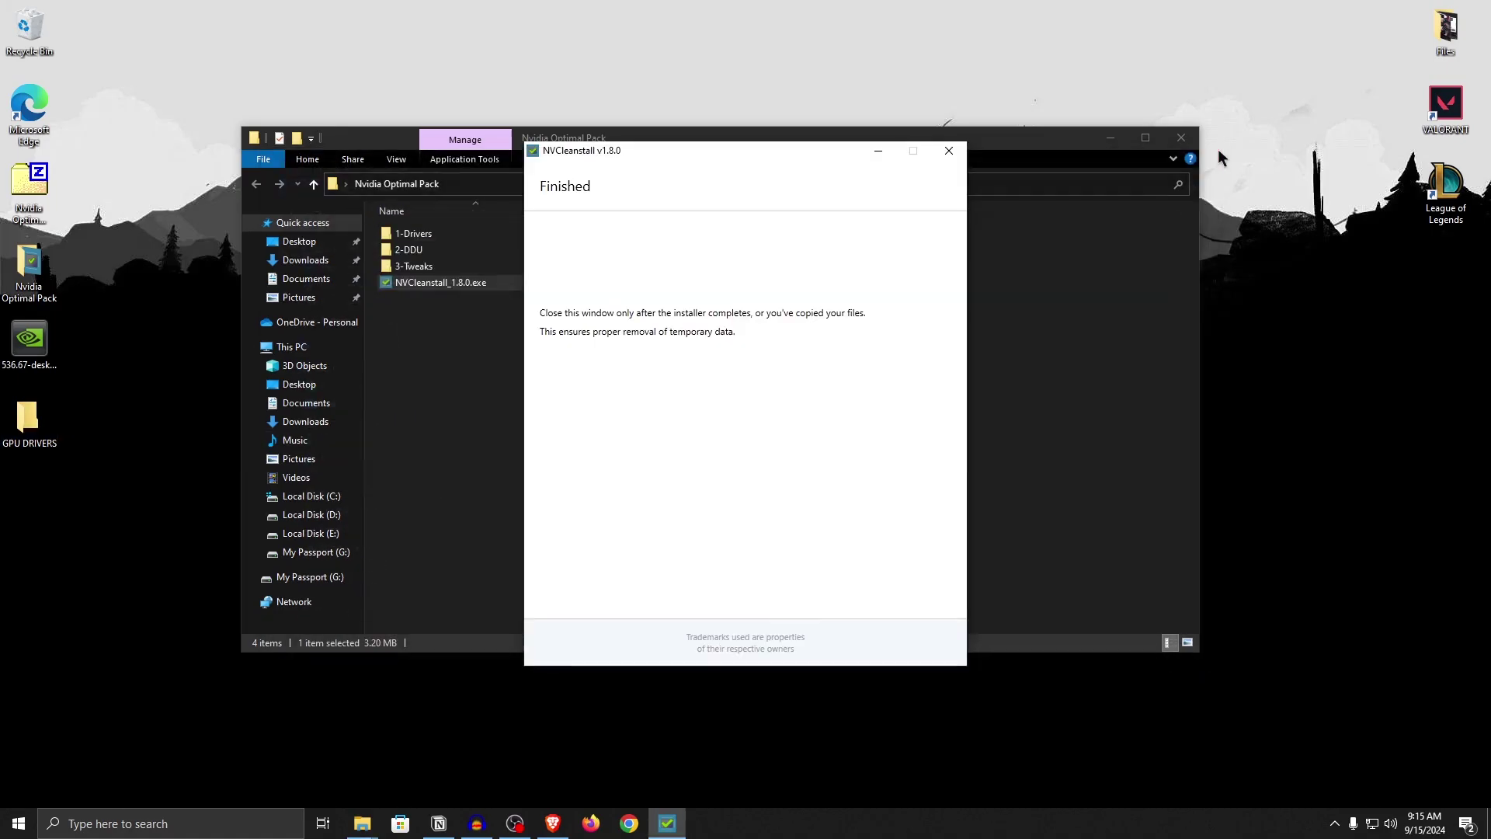
pyautogui.click(949, 151)
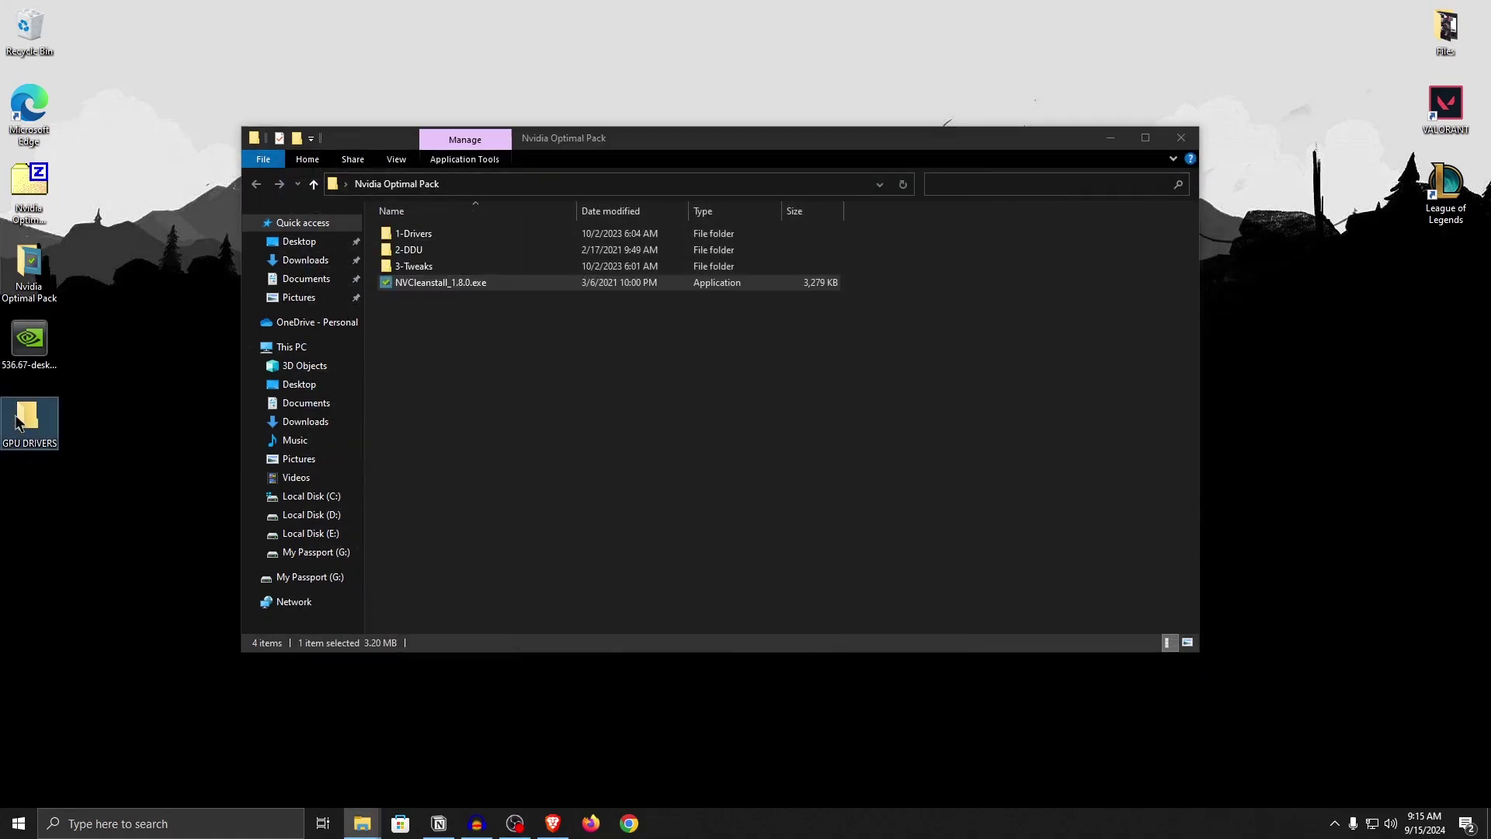
pyautogui.doubleClick(19, 422)
pyautogui.moveTo(883, 499); pyautogui.dragTo(506, 266)
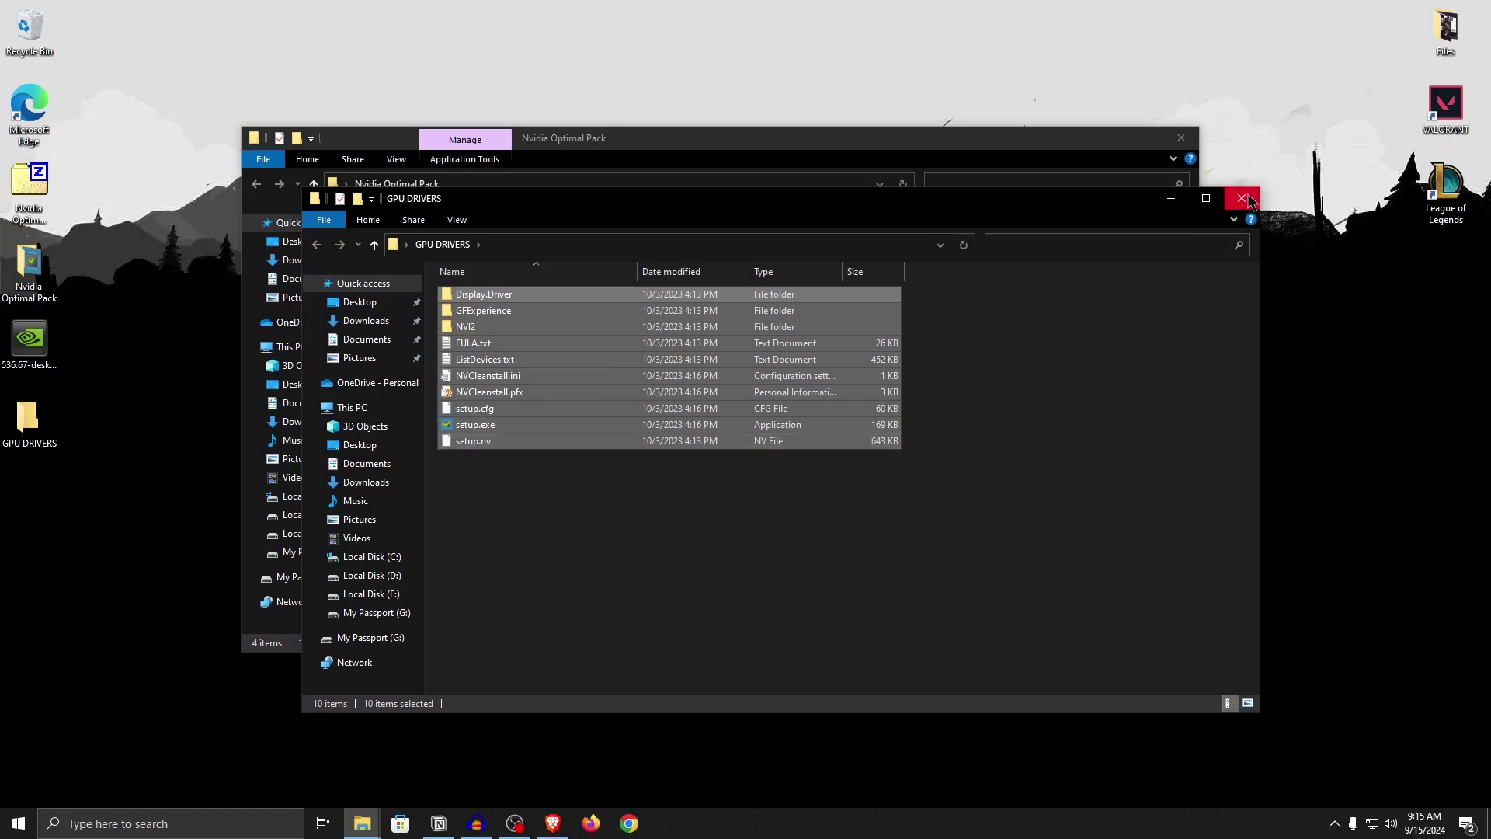
# Run Display Driver Uninstaller from 2-DDU as administrator, declining the update and acknowledging the older-version warning
pyautogui.click(1243, 199)
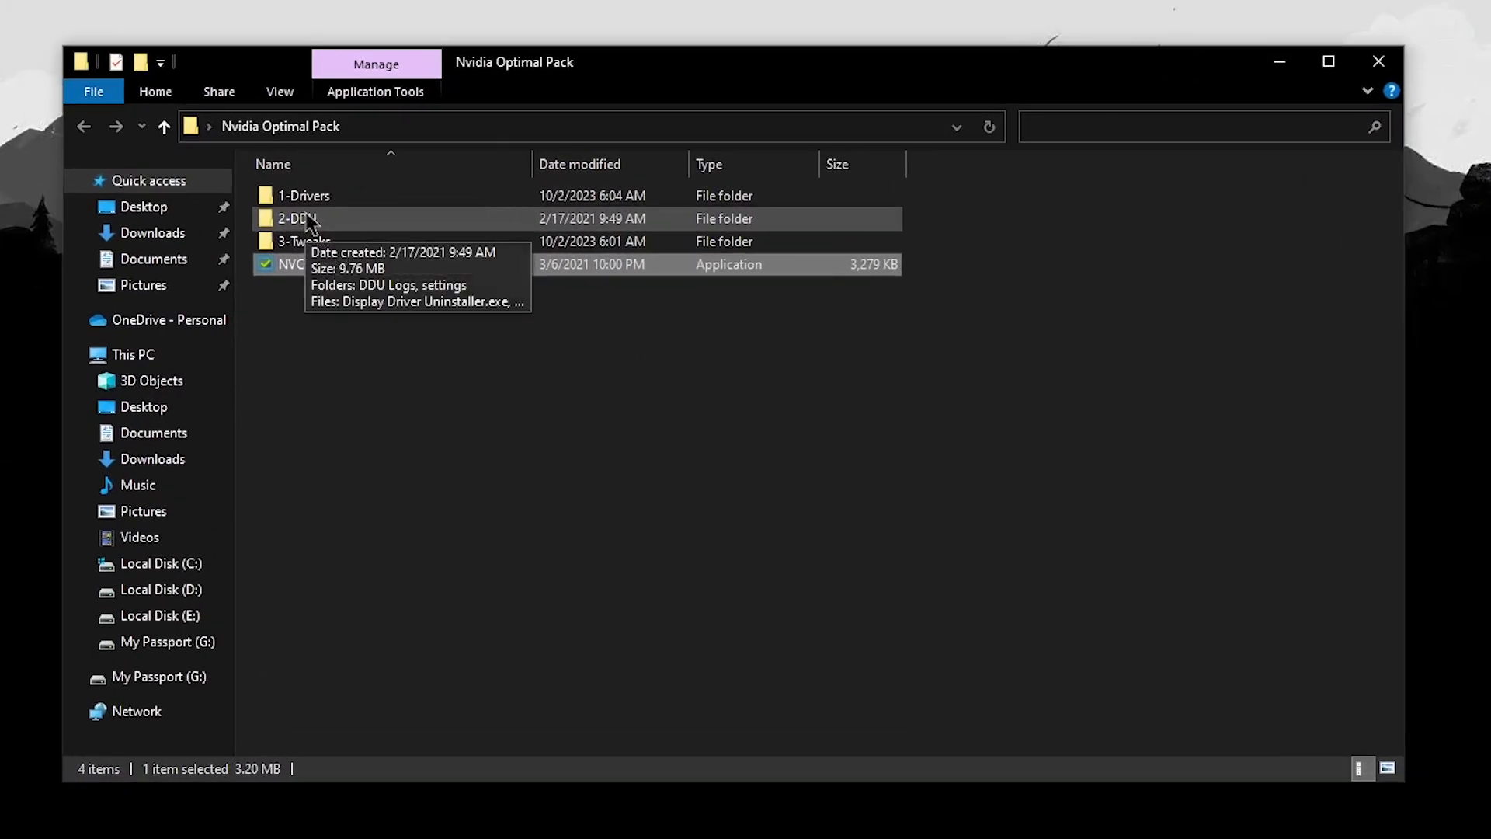
pyautogui.doubleClick(309, 220)
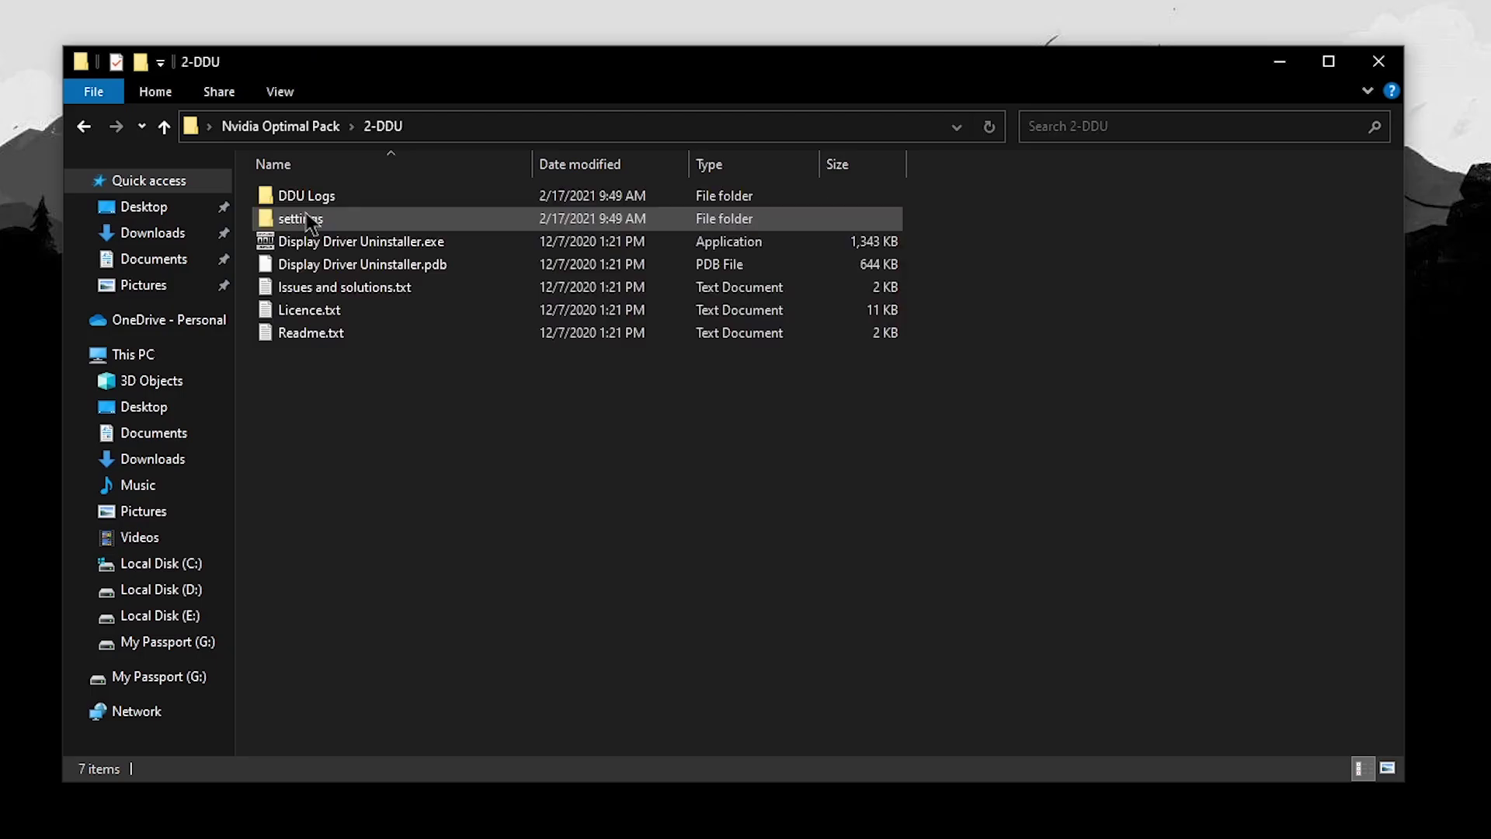
pyautogui.rightClick(434, 242)
pyautogui.click(497, 280)
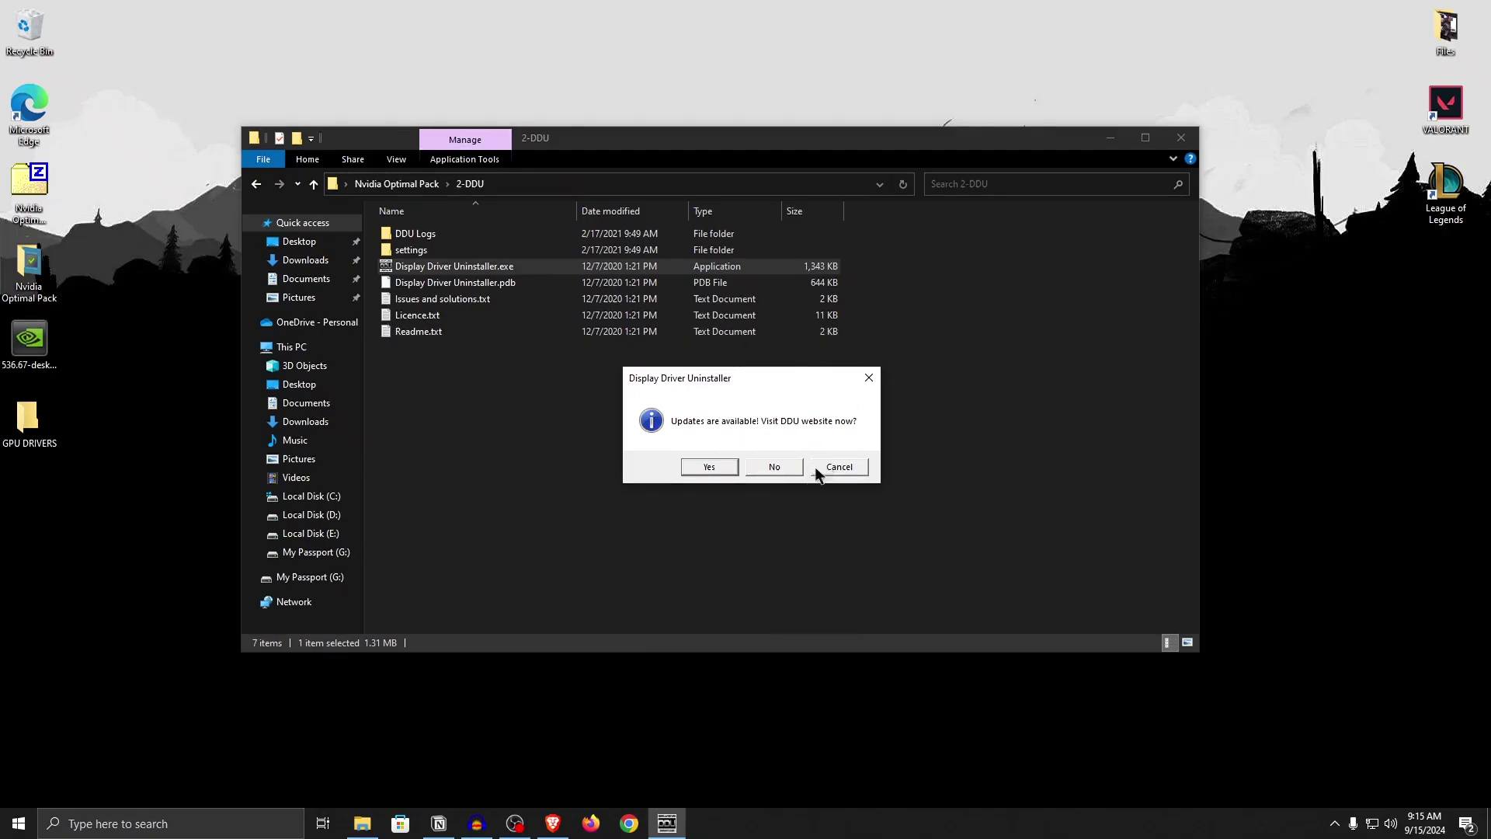
pyautogui.click(774, 467)
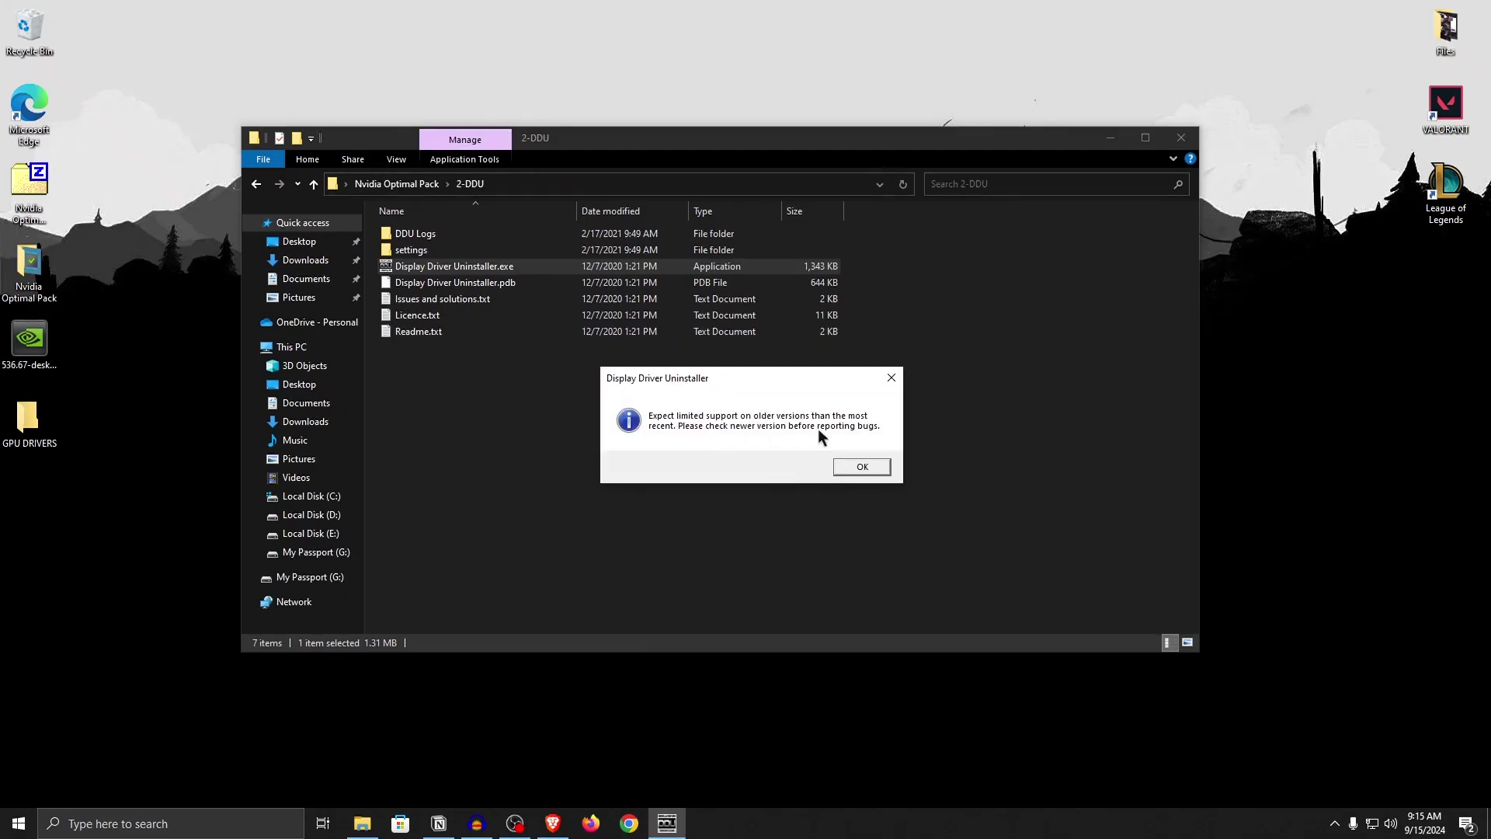
pyautogui.click(863, 468)
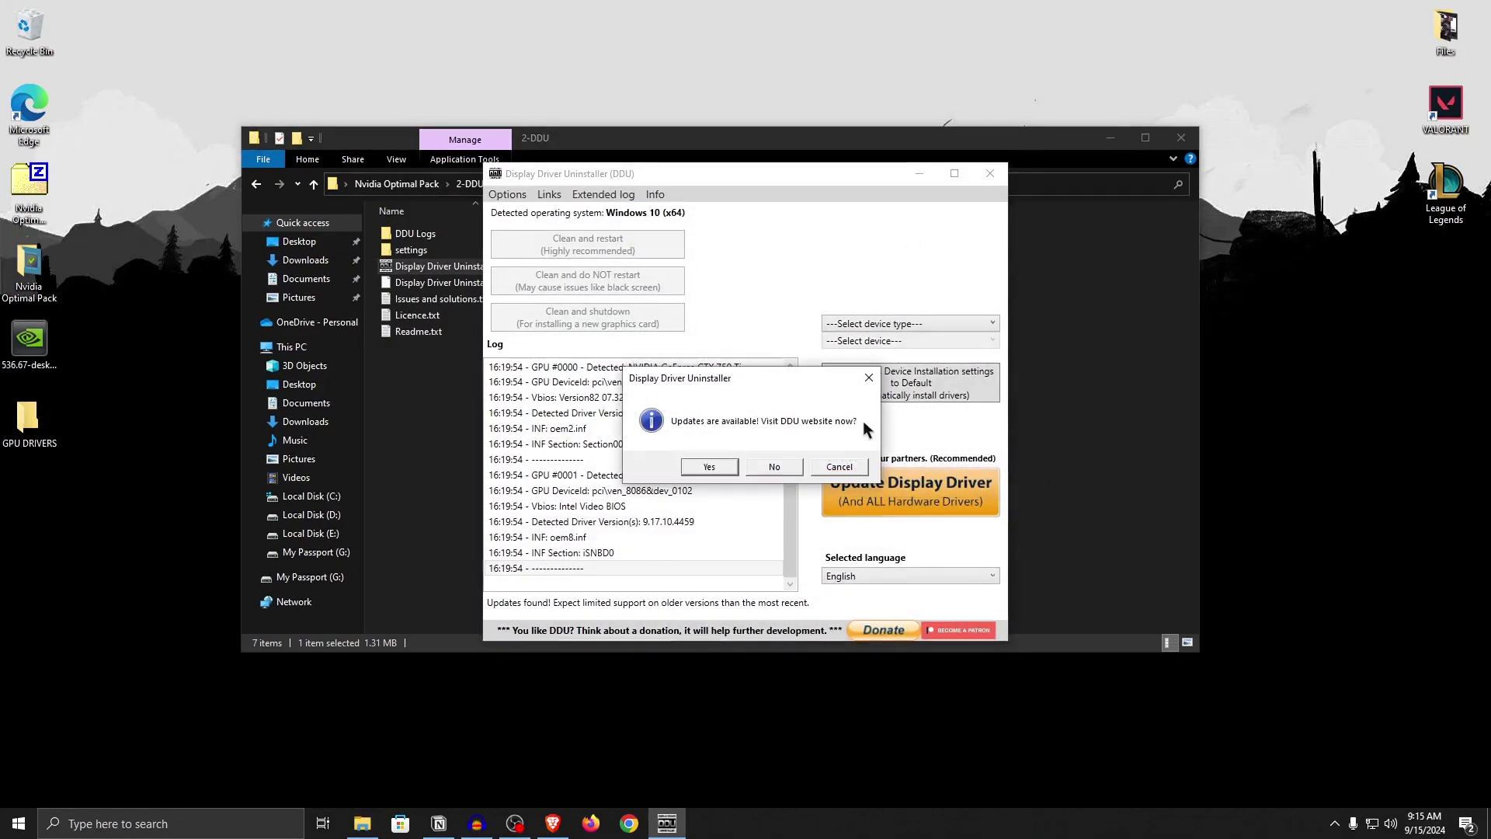
# Set DDU to clean device type GPU with NVIDIA as the vendor
pyautogui.press('Escape')
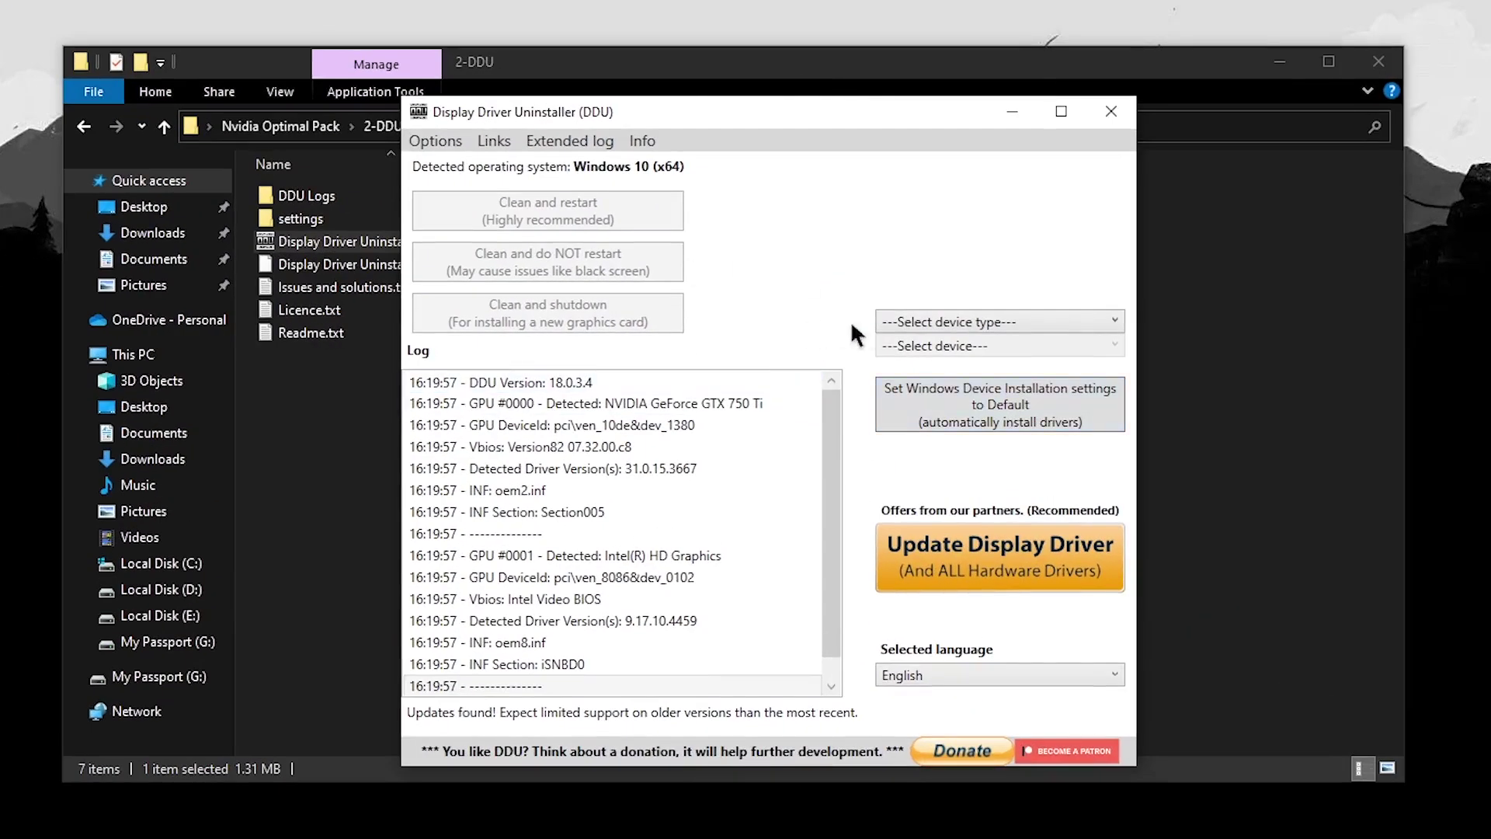
pyautogui.click(1008, 321)
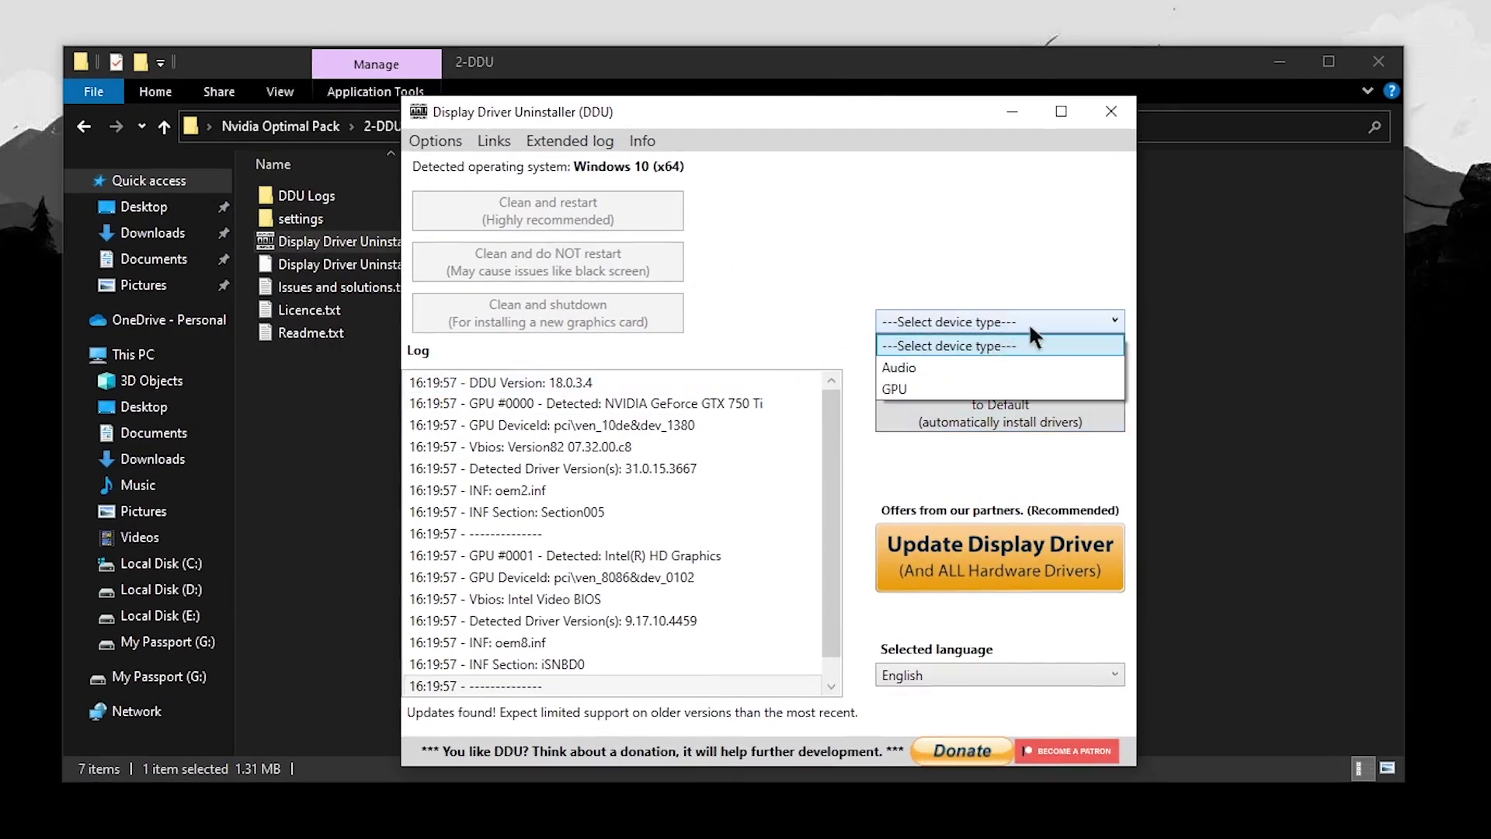
pyautogui.click(924, 388)
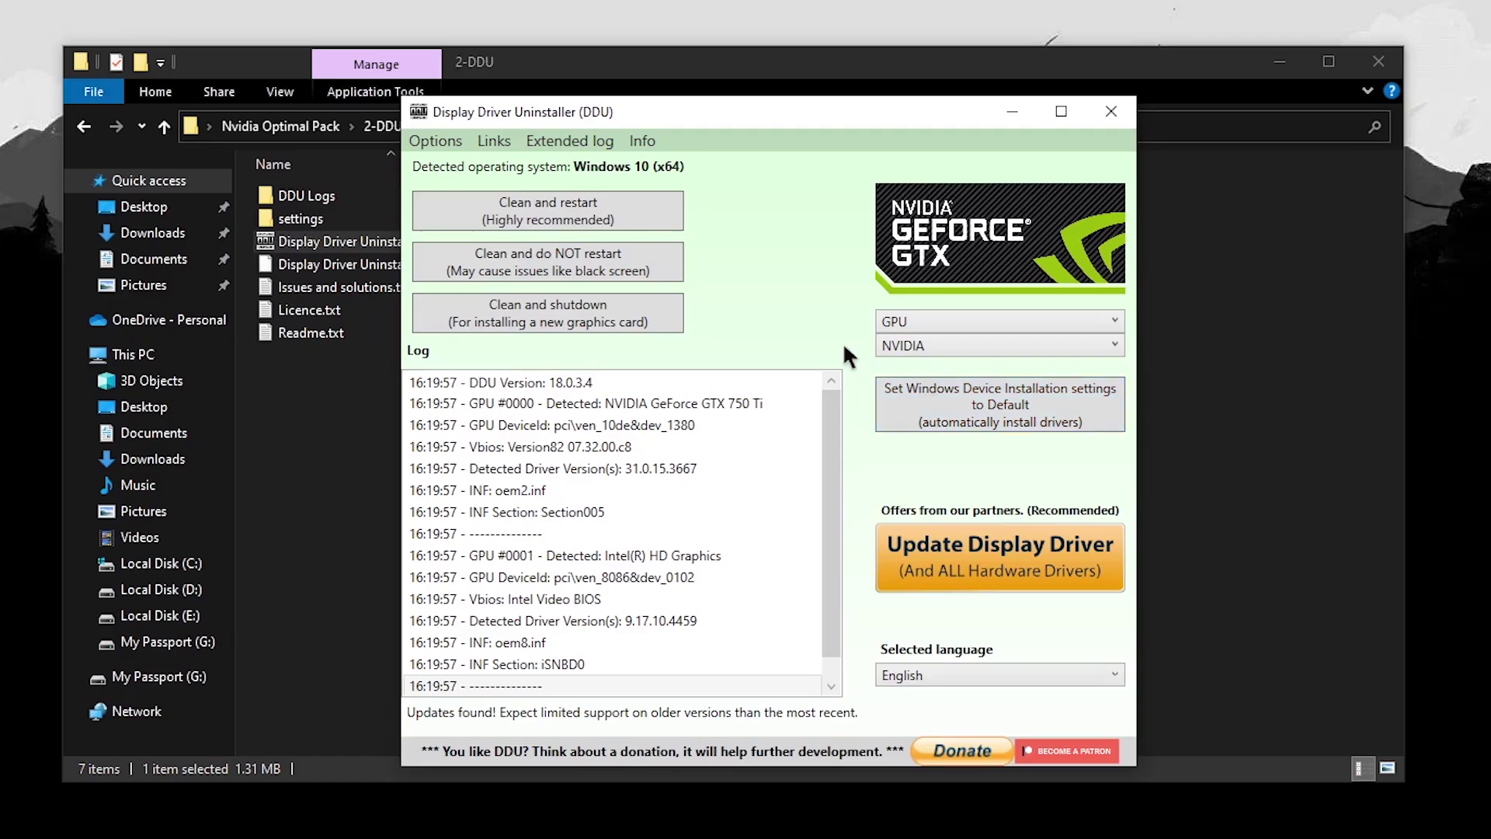
pyautogui.click(993, 344)
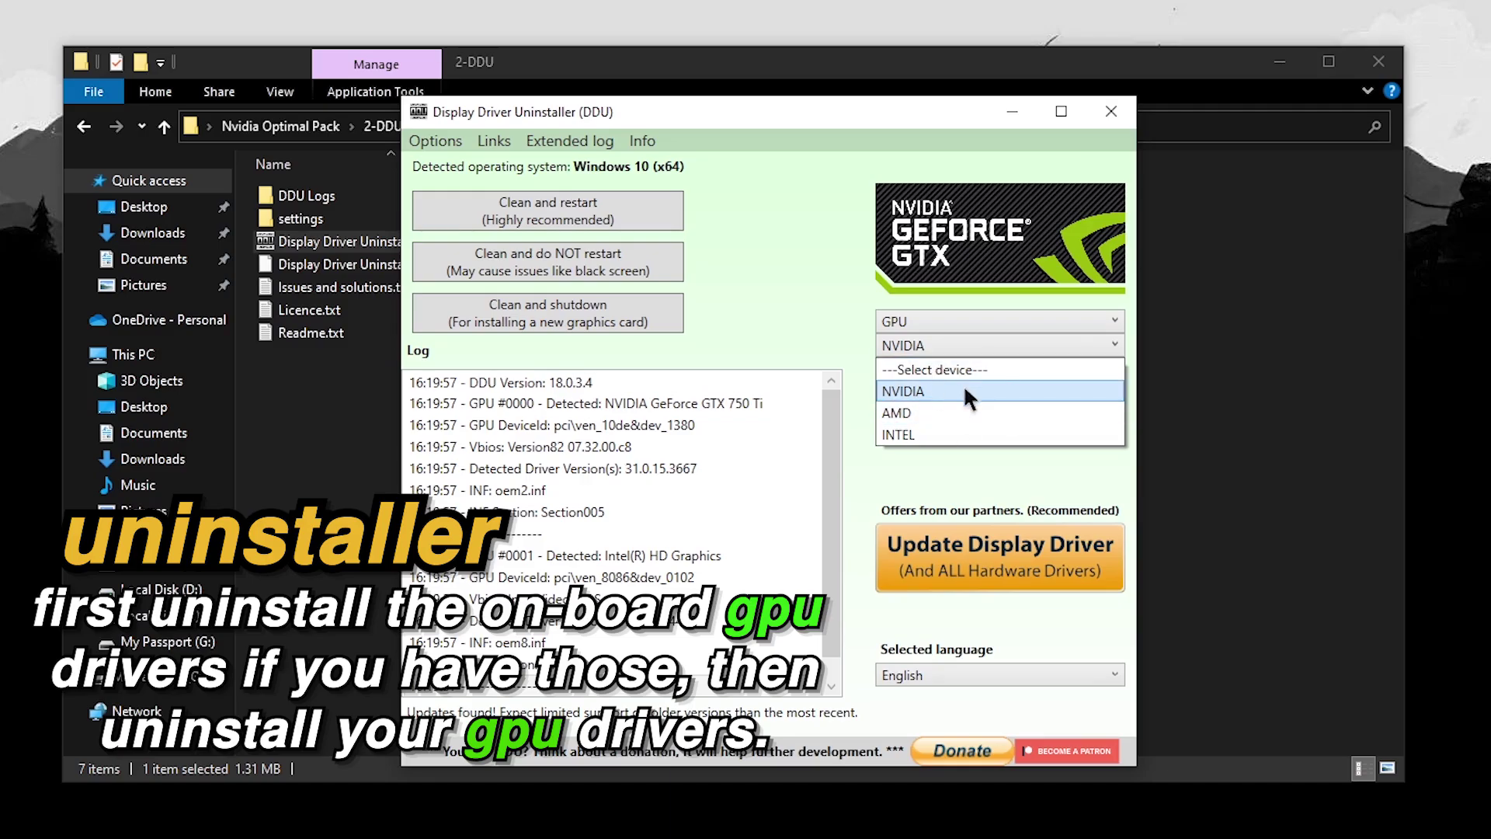
pyautogui.click(964, 390)
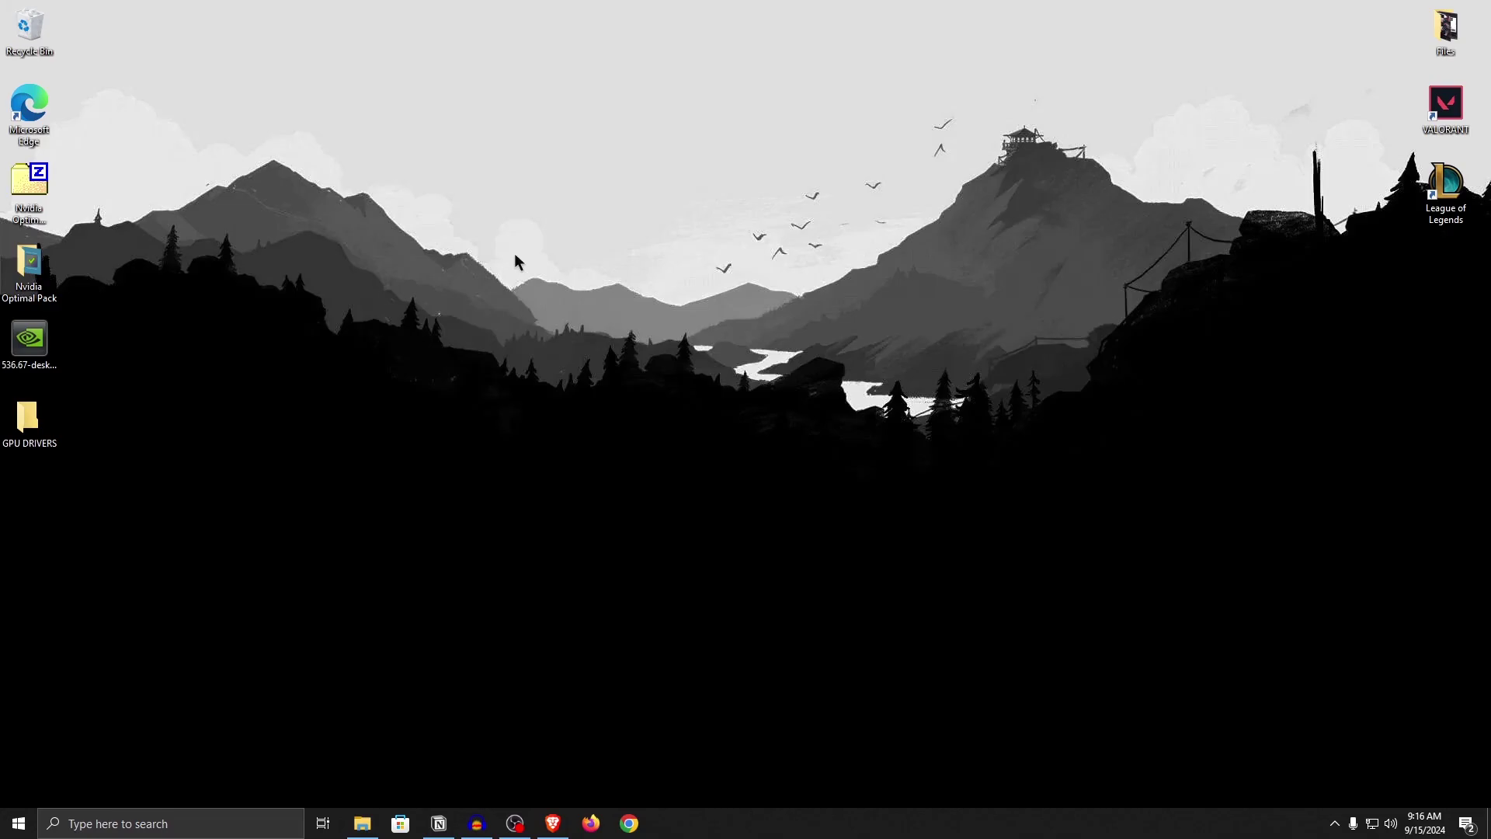
# Run setup.exe from the GPU DRIVERS folder as administrator and accept the NVIDIA license
pyautogui.doubleClick(27, 420)
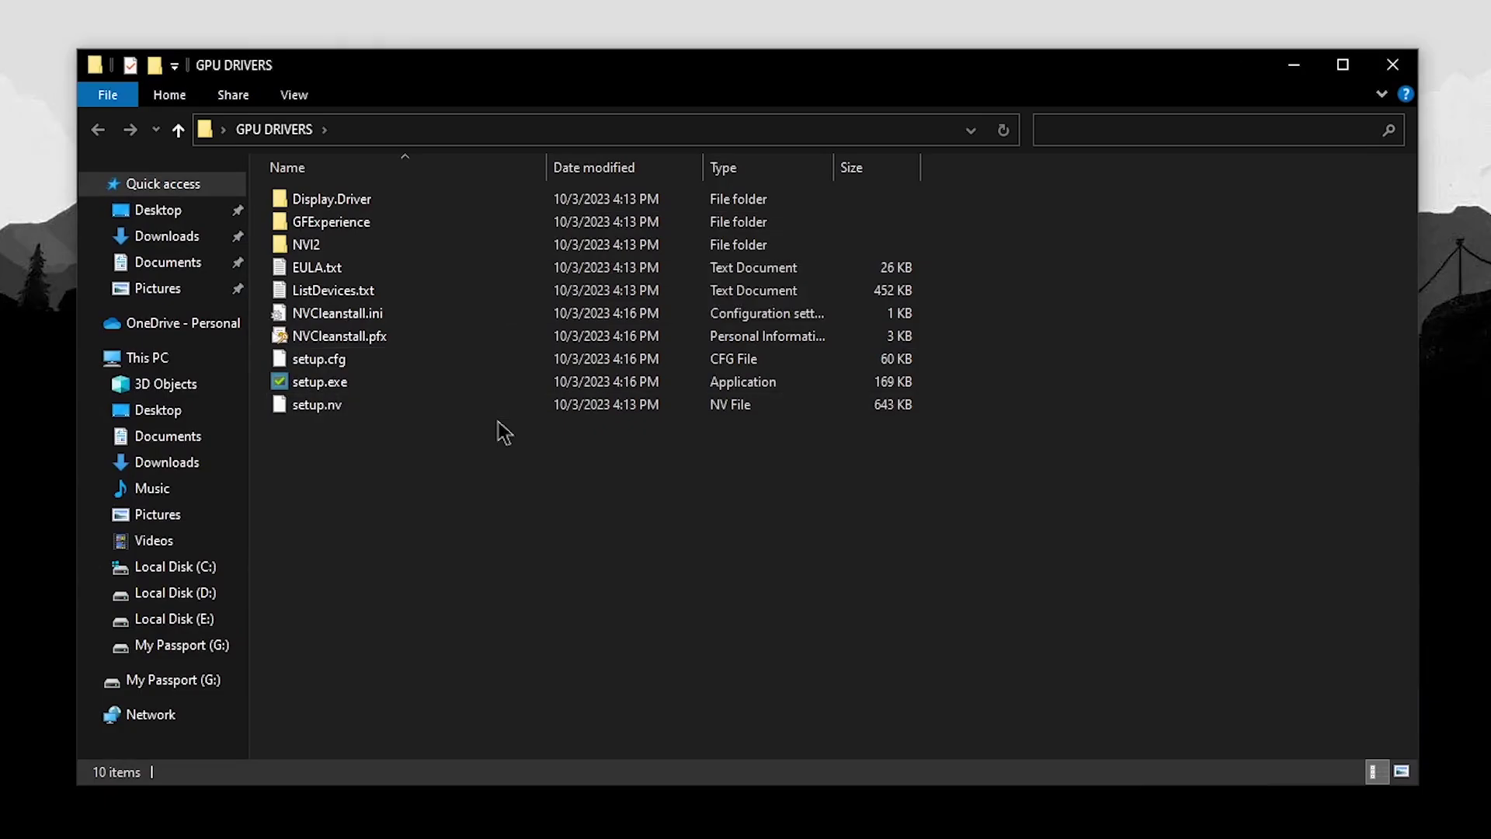
pyautogui.rightClick(334, 387)
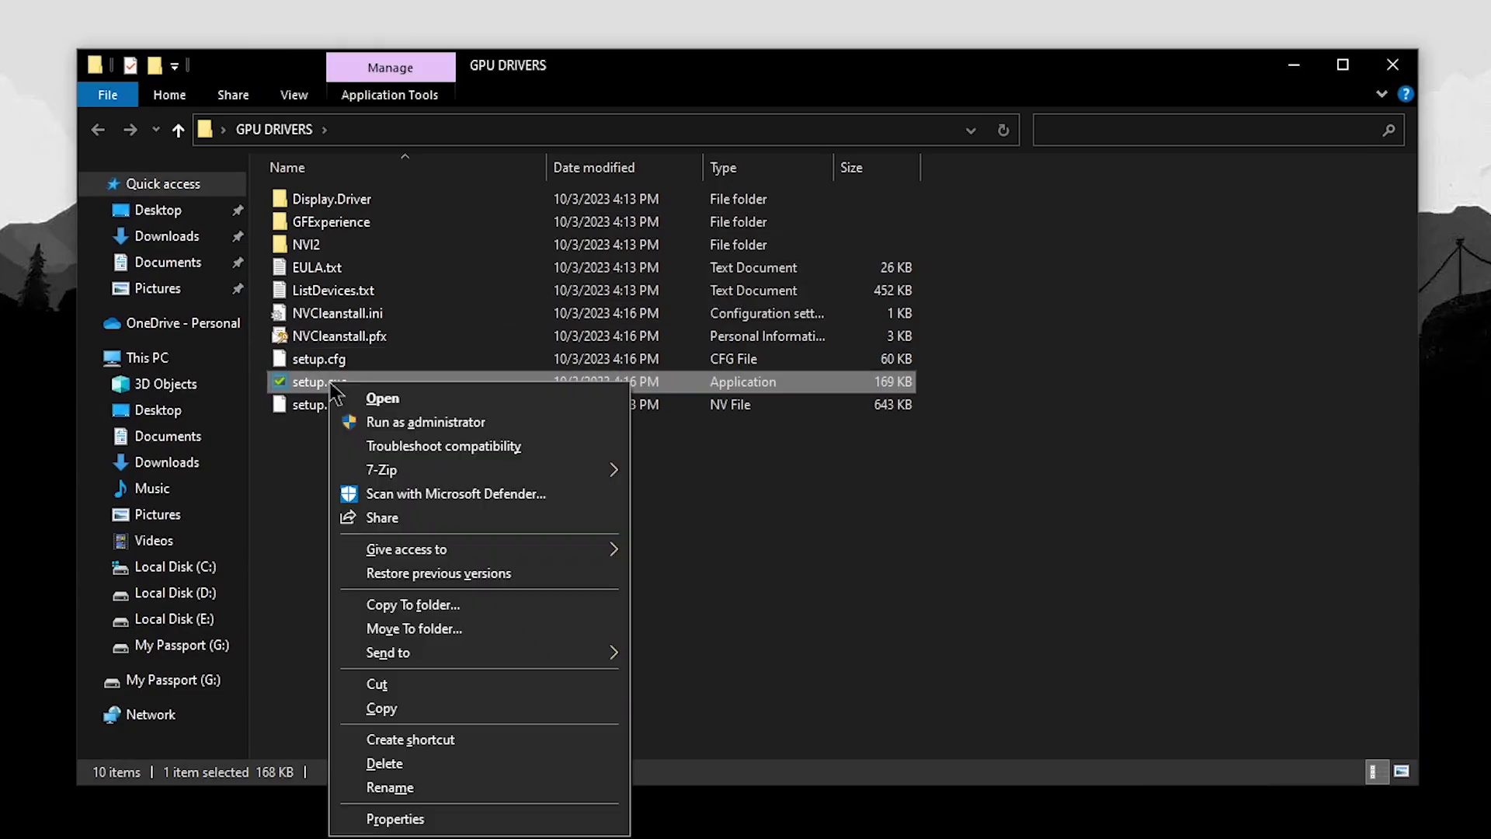
pyautogui.click(390, 422)
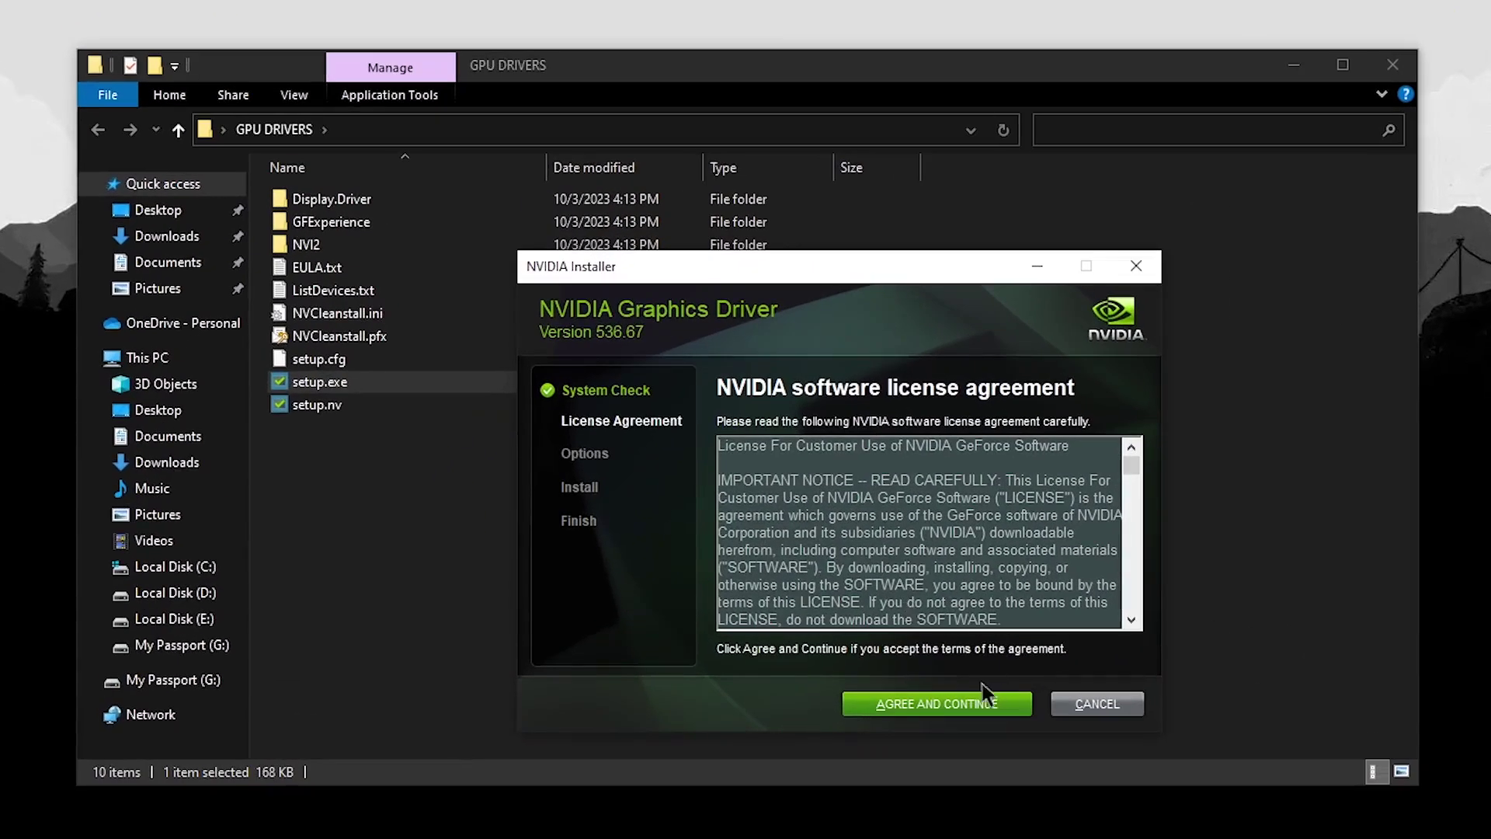
pyautogui.click(917, 704)
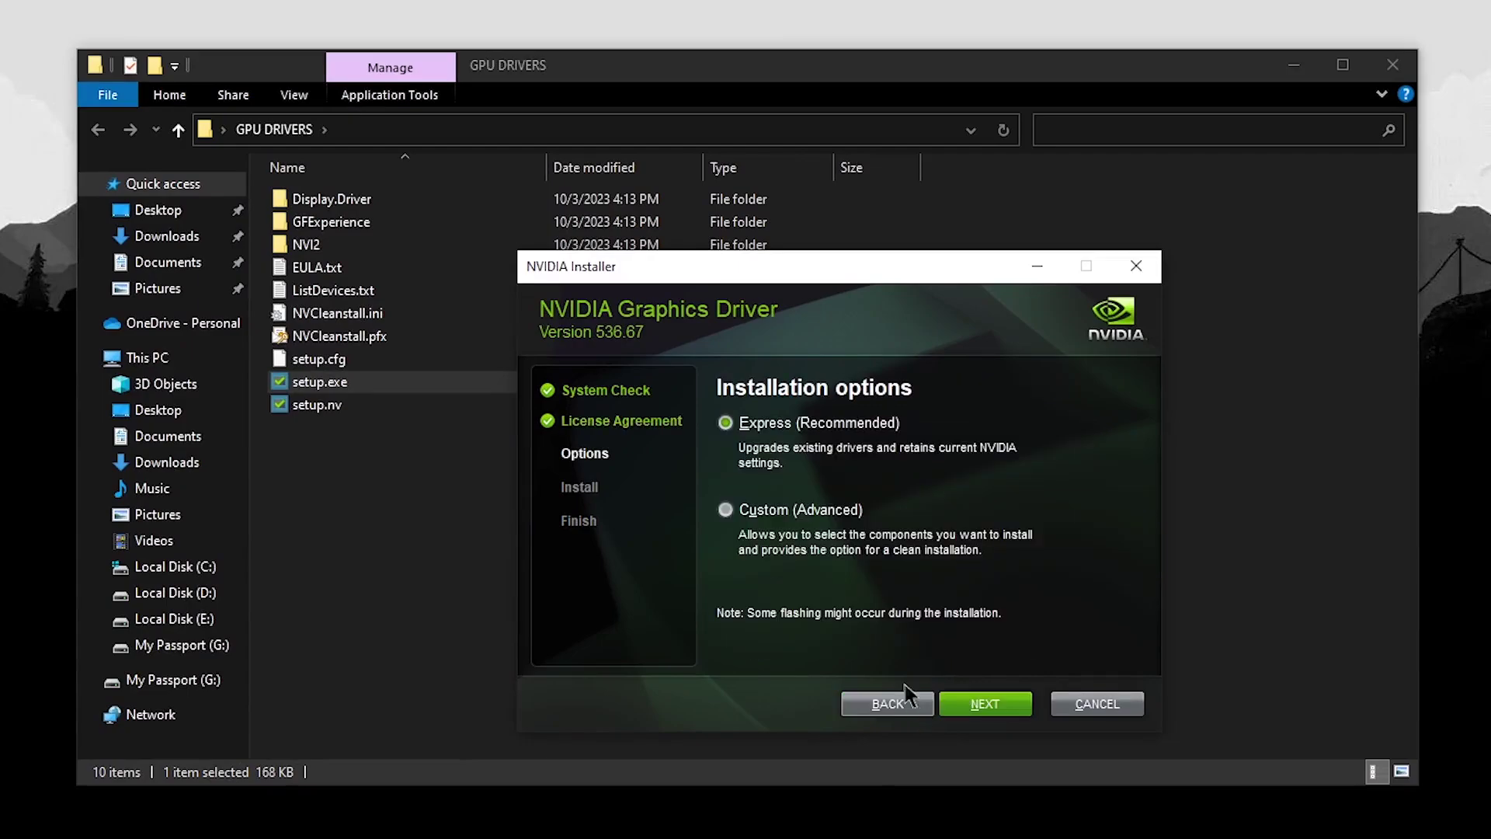
# Choose a Custom (Advanced) install with Perform a clean installation ticked, and start it
pyautogui.click(727, 511)
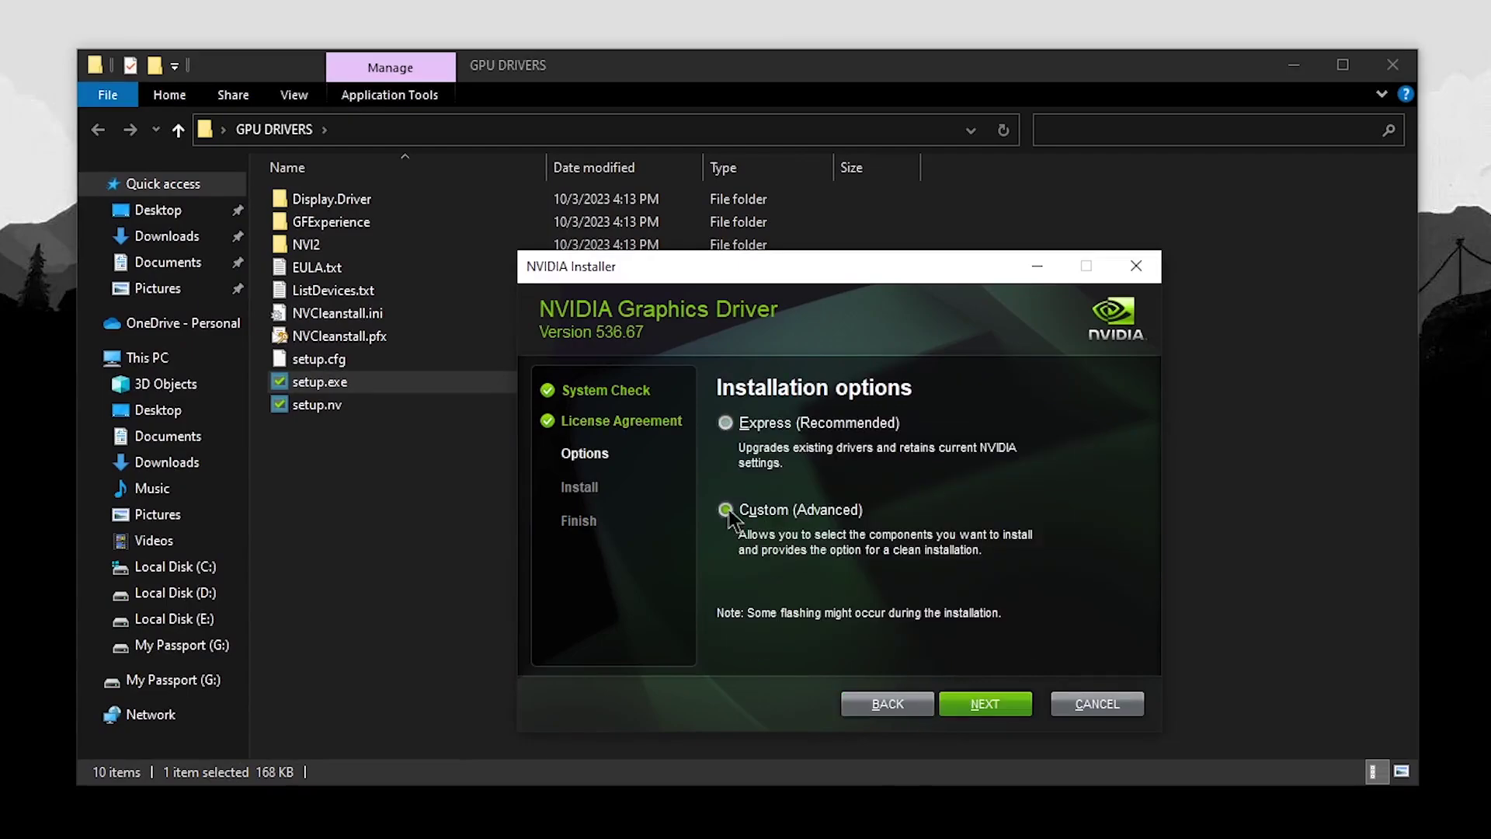
pyautogui.click(980, 707)
pyautogui.click(735, 585)
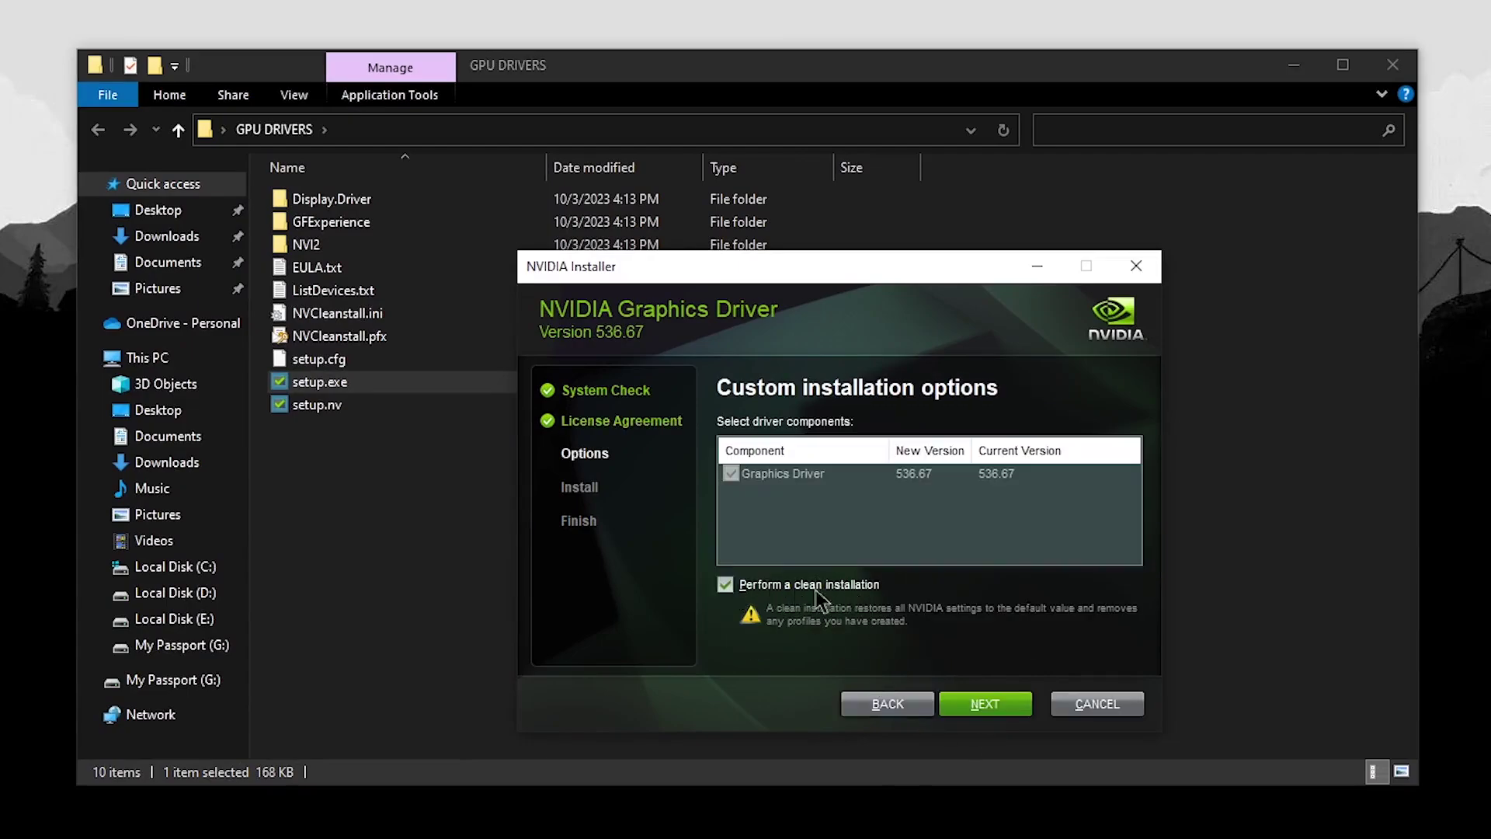
pyautogui.click(999, 710)
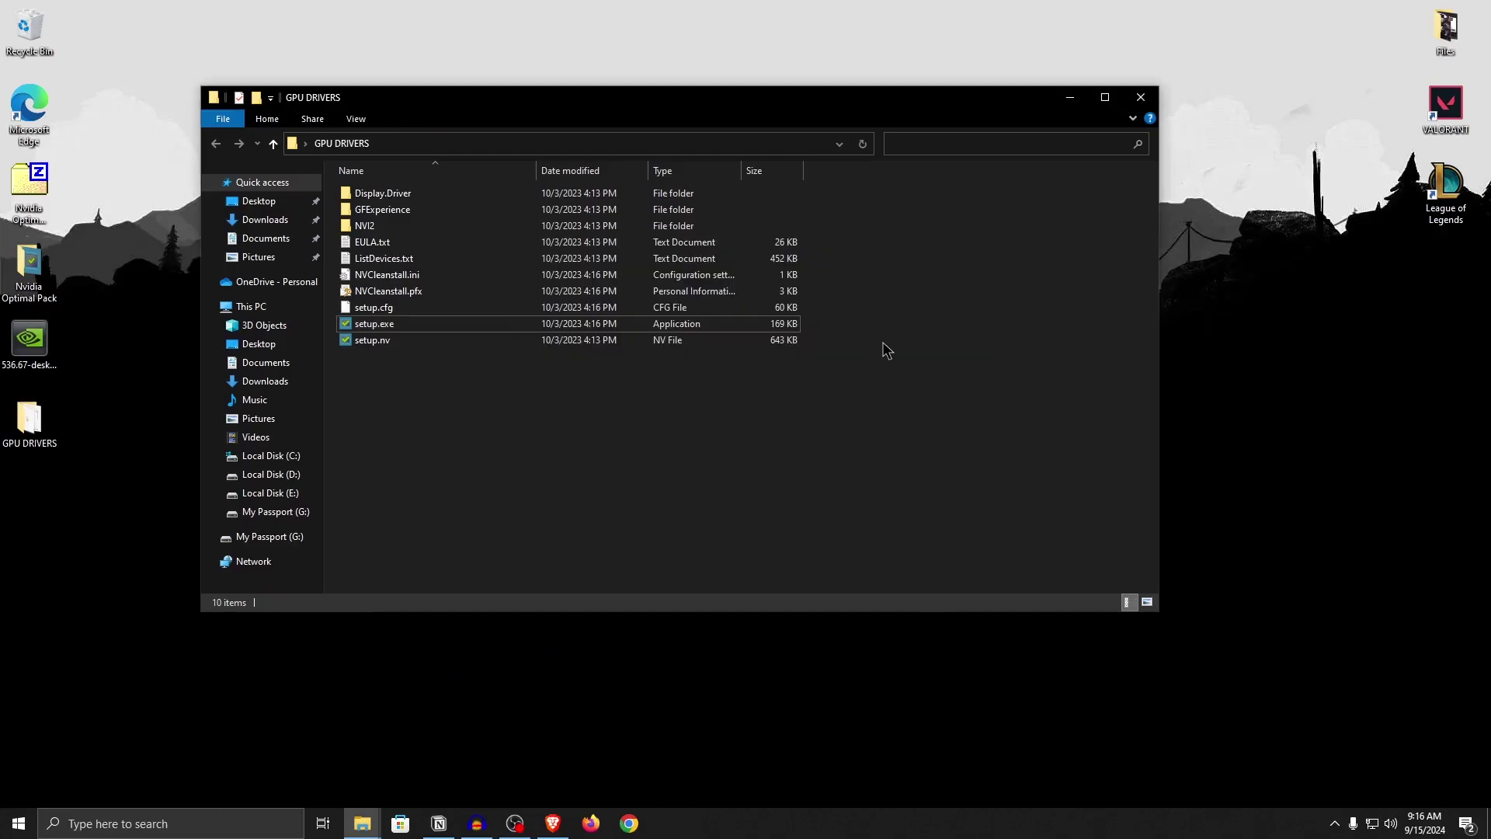
pyautogui.click(1141, 97)
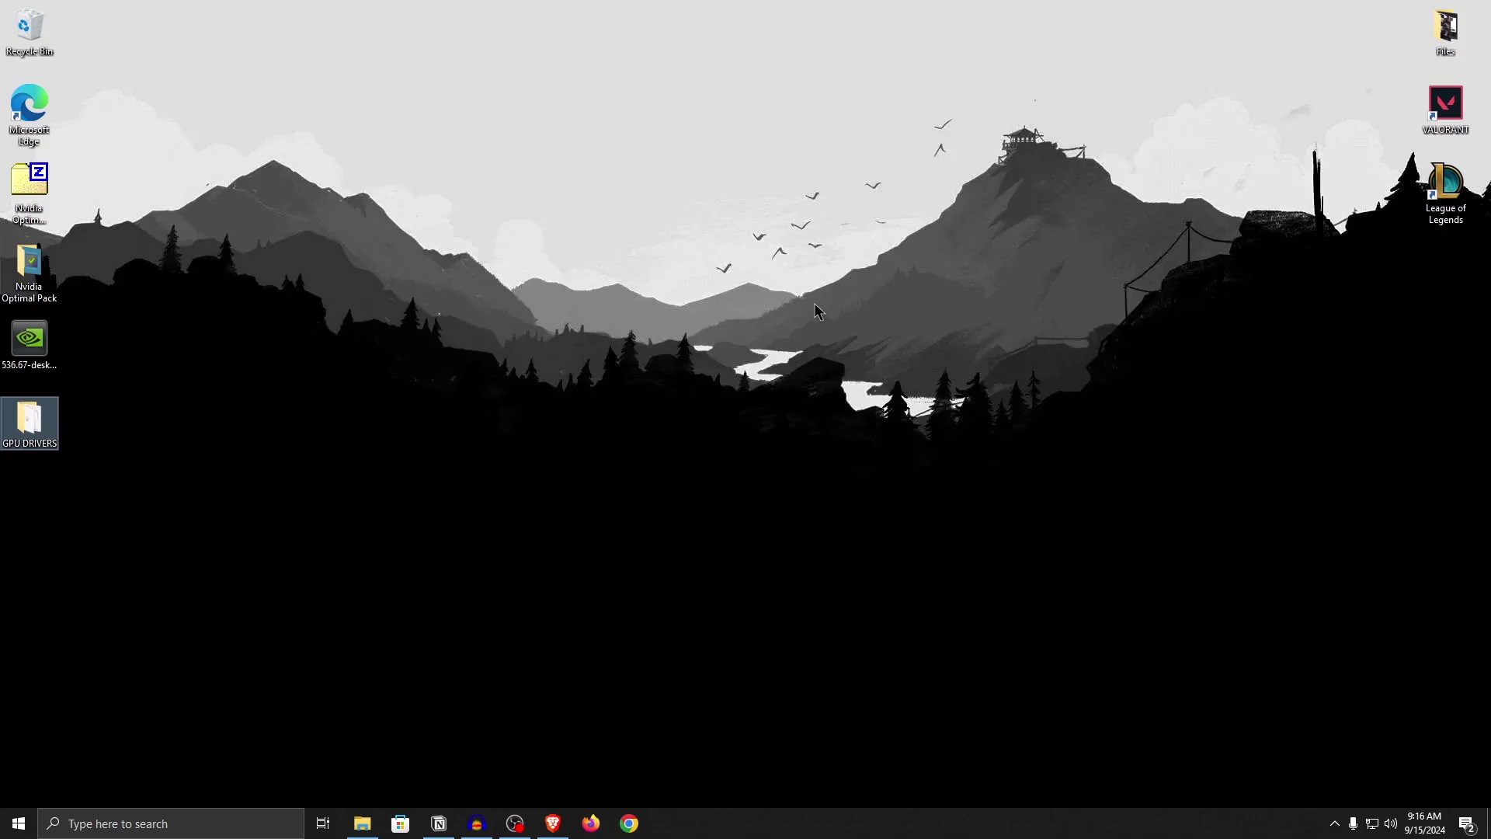
pyautogui.click(18, 823)
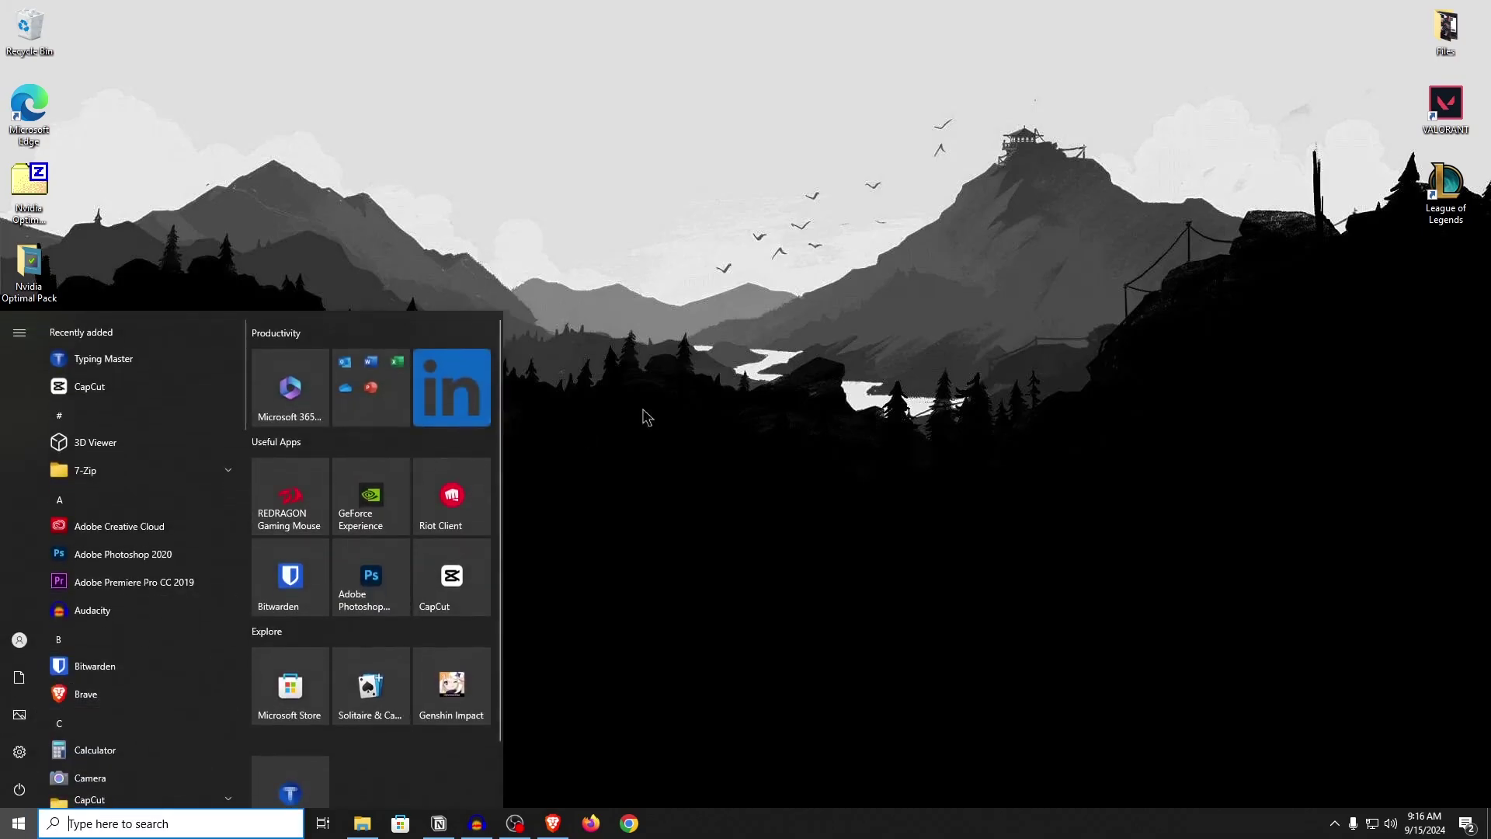
pyautogui.click(839, 359)
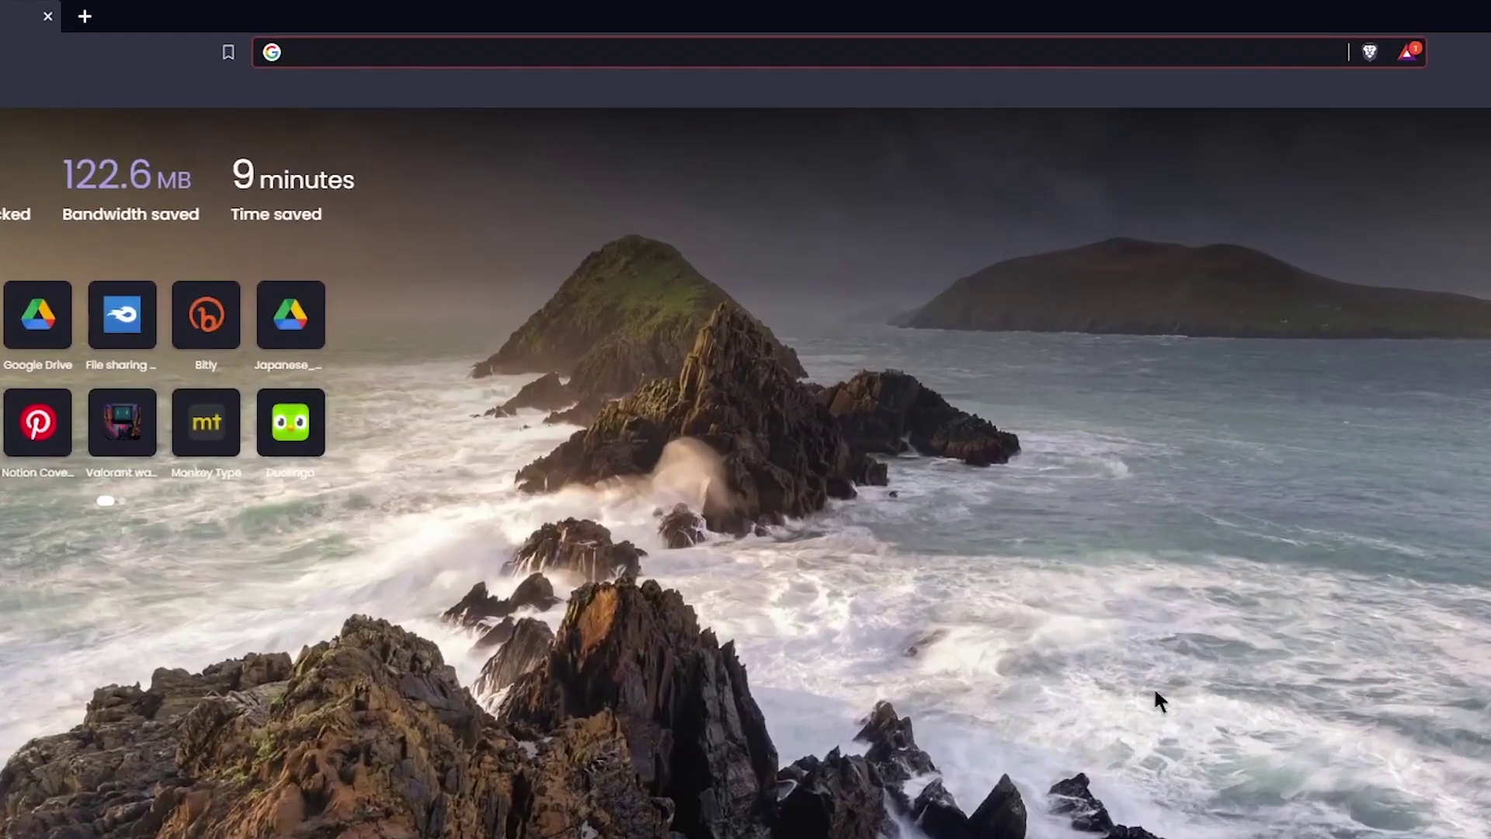
pyautogui.write('geforce experie')
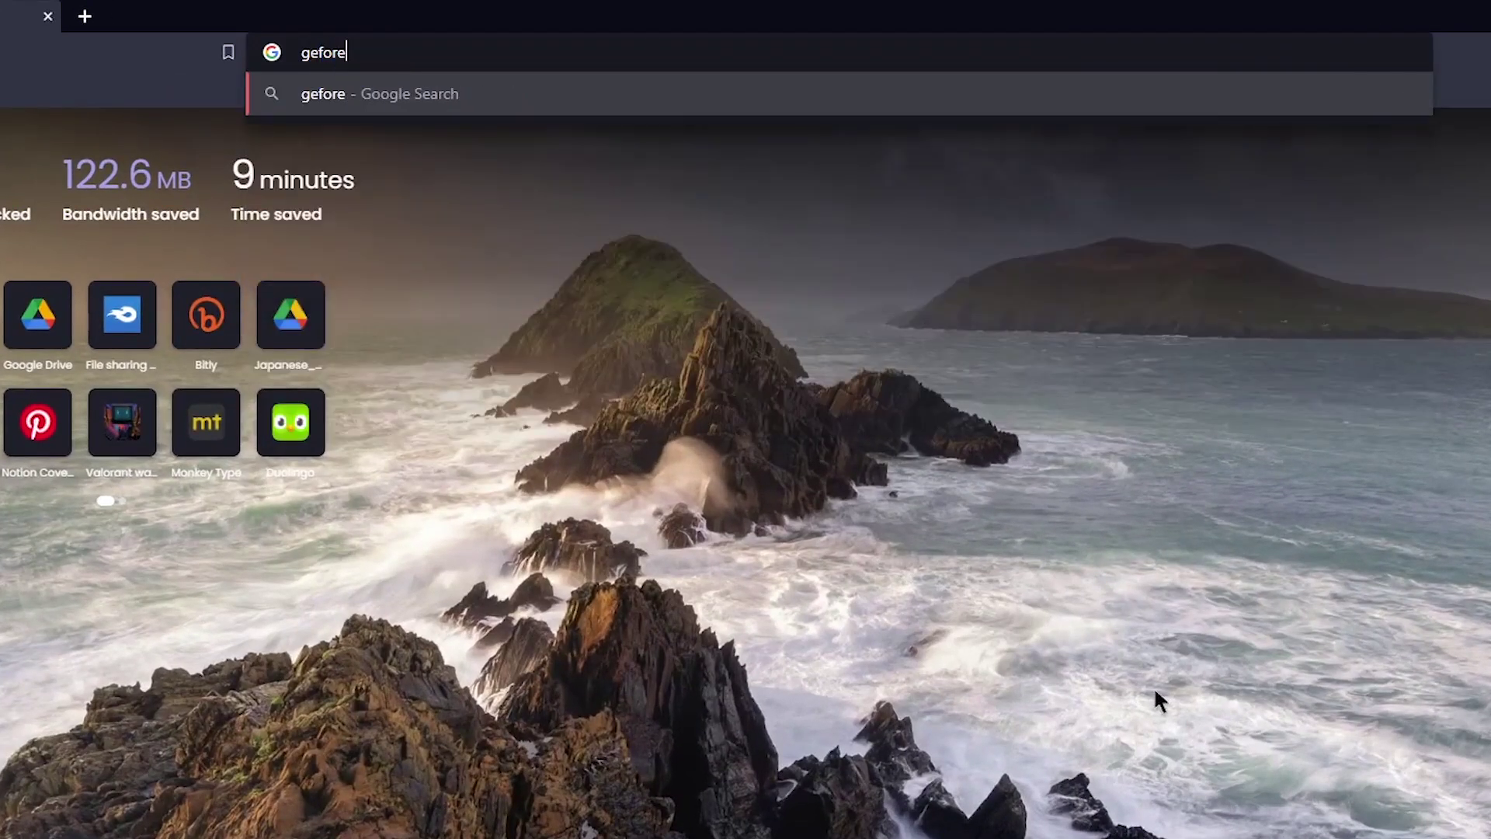
pyautogui.write('nce download')
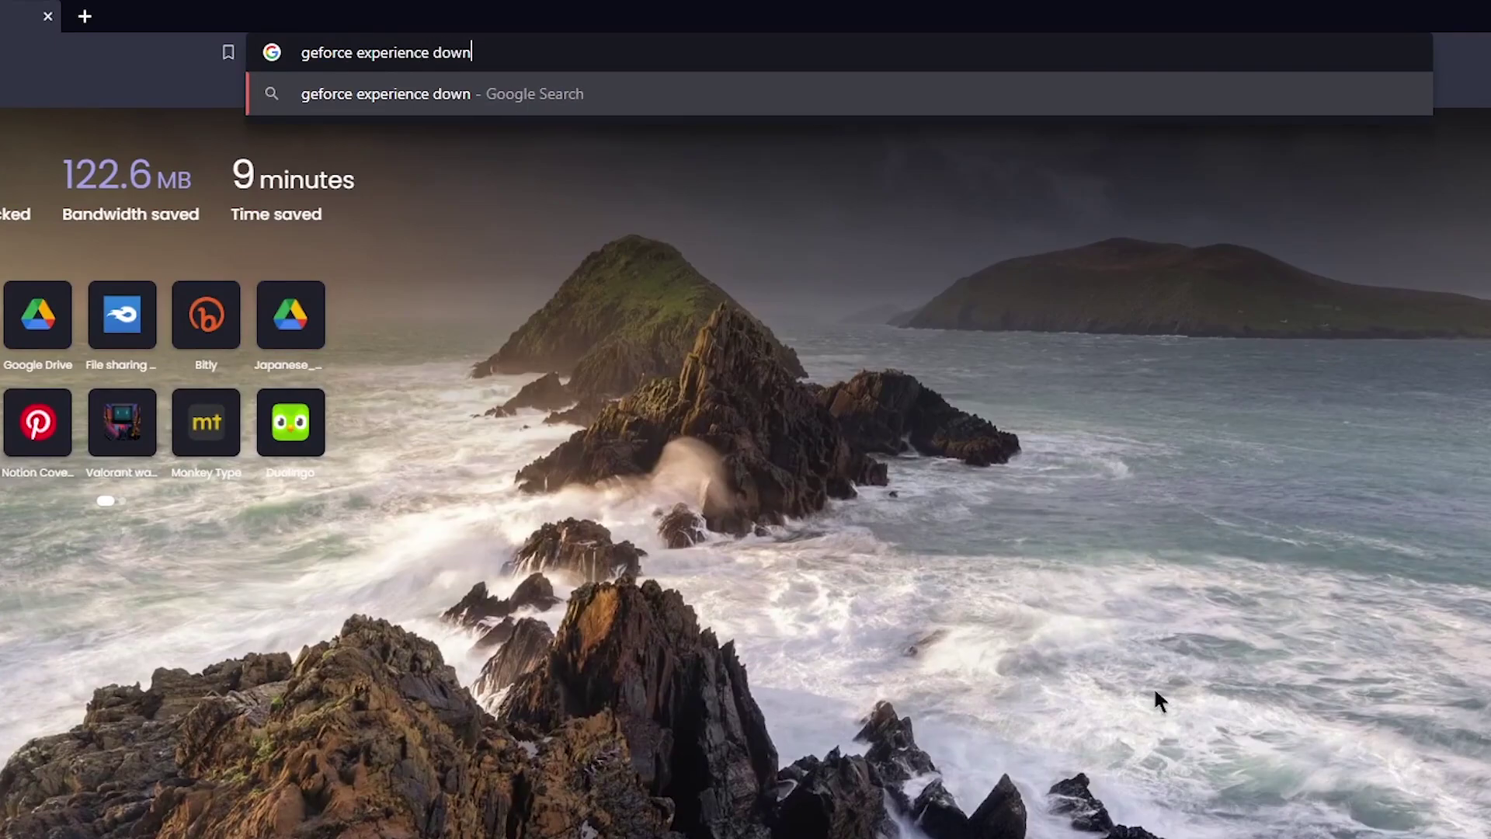
pyautogui.press('Return')
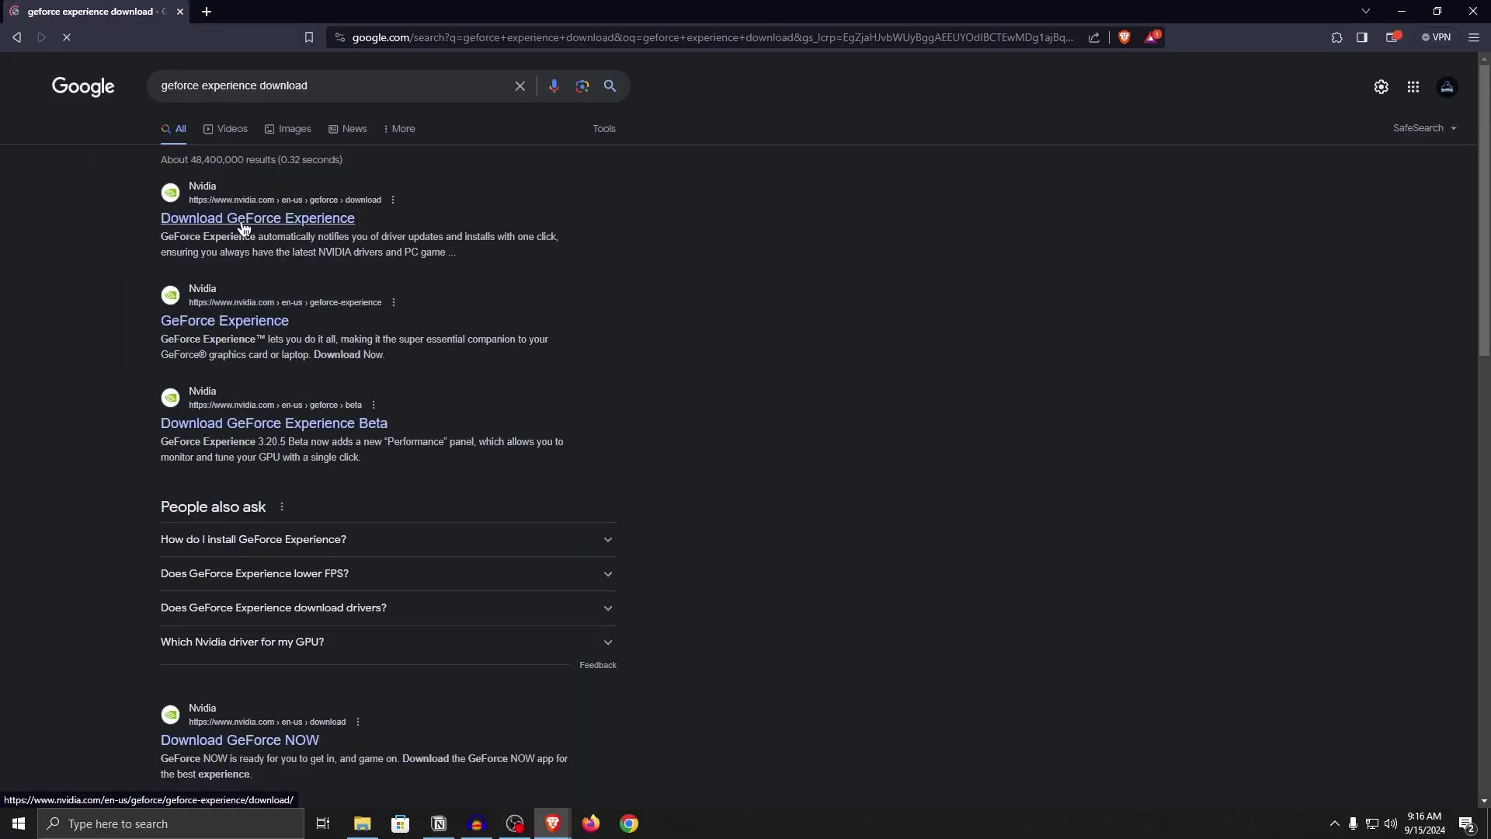
pyautogui.click(241, 220)
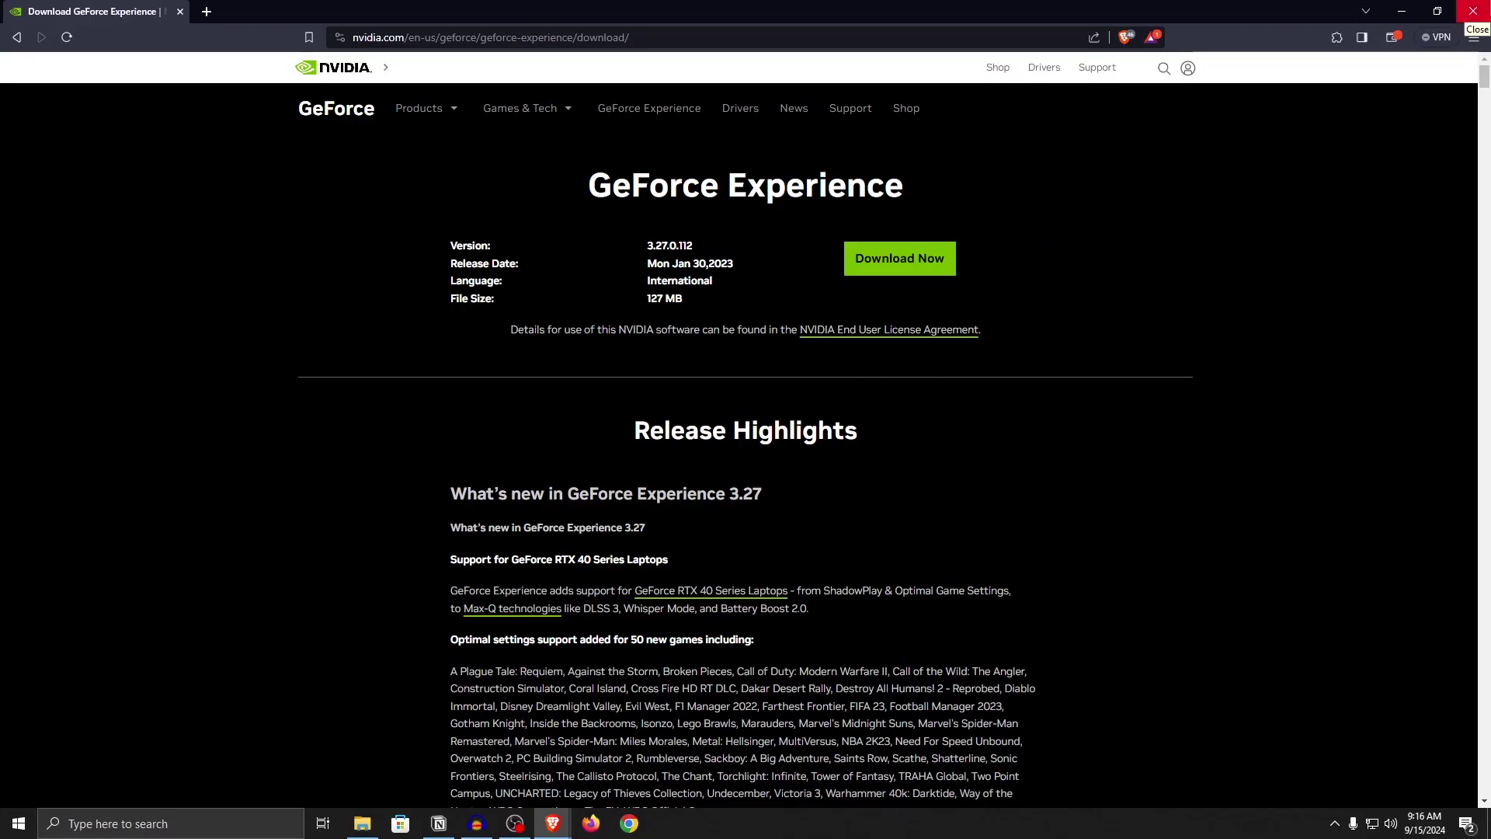
pyautogui.click(1473, 11)
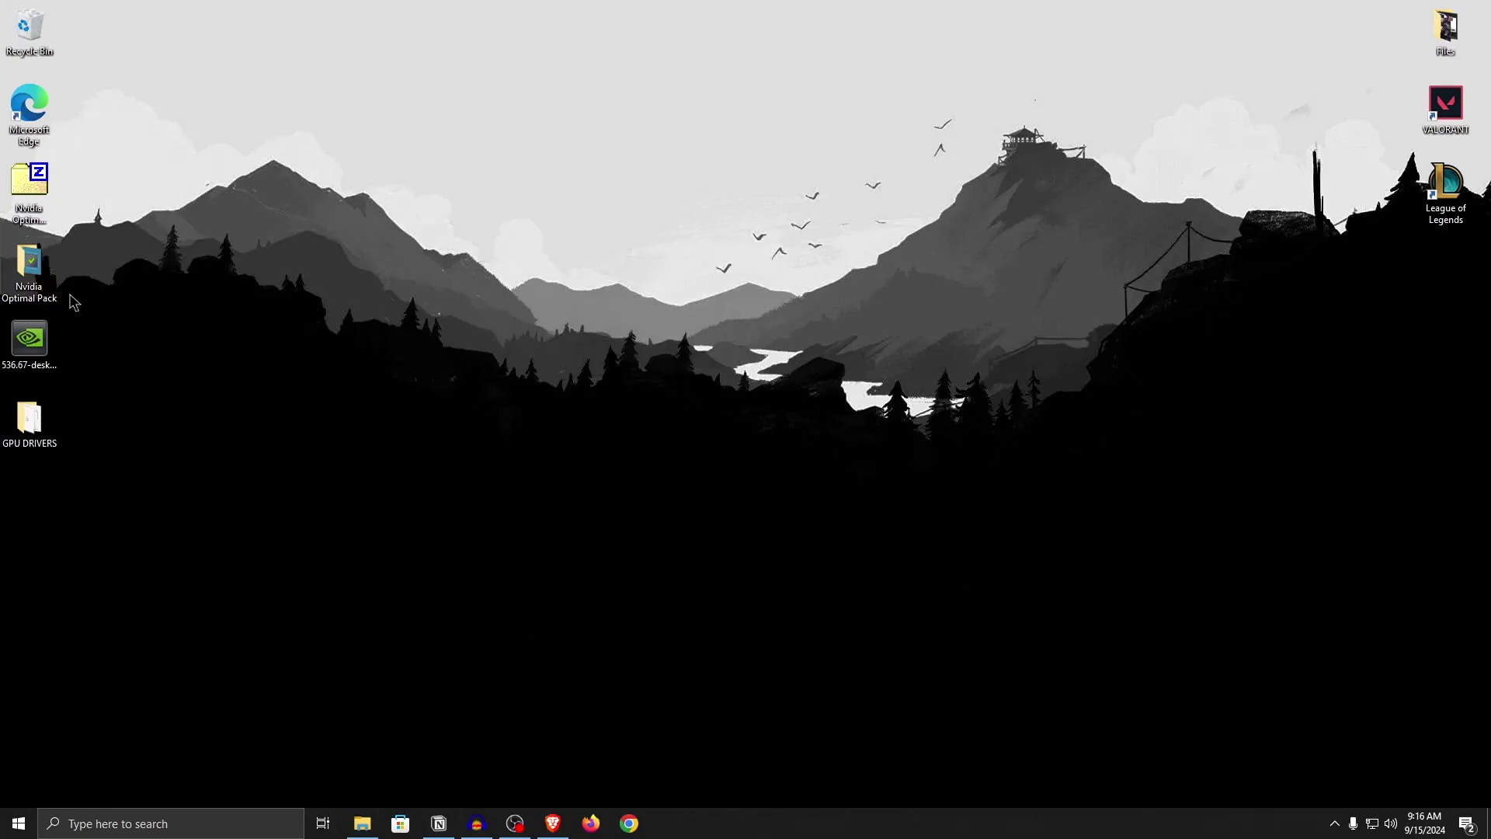
# Review Nvidia GPU Tweaks.reg from Nvidia Optimal Pack > 3-Tweaks in Notepad, then close it
pyautogui.doubleClick(42, 280)
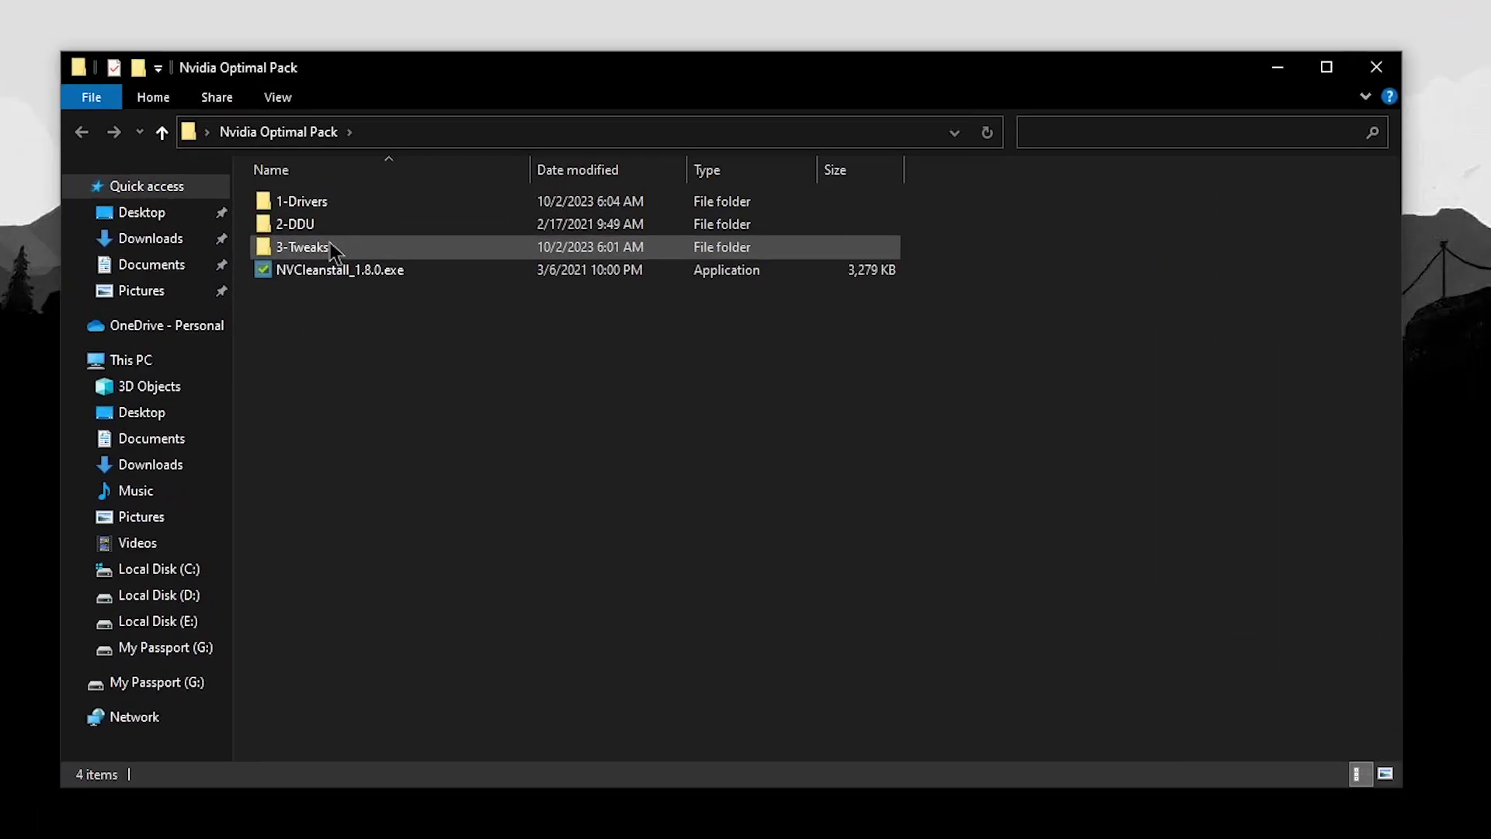
pyautogui.doubleClick(303, 247)
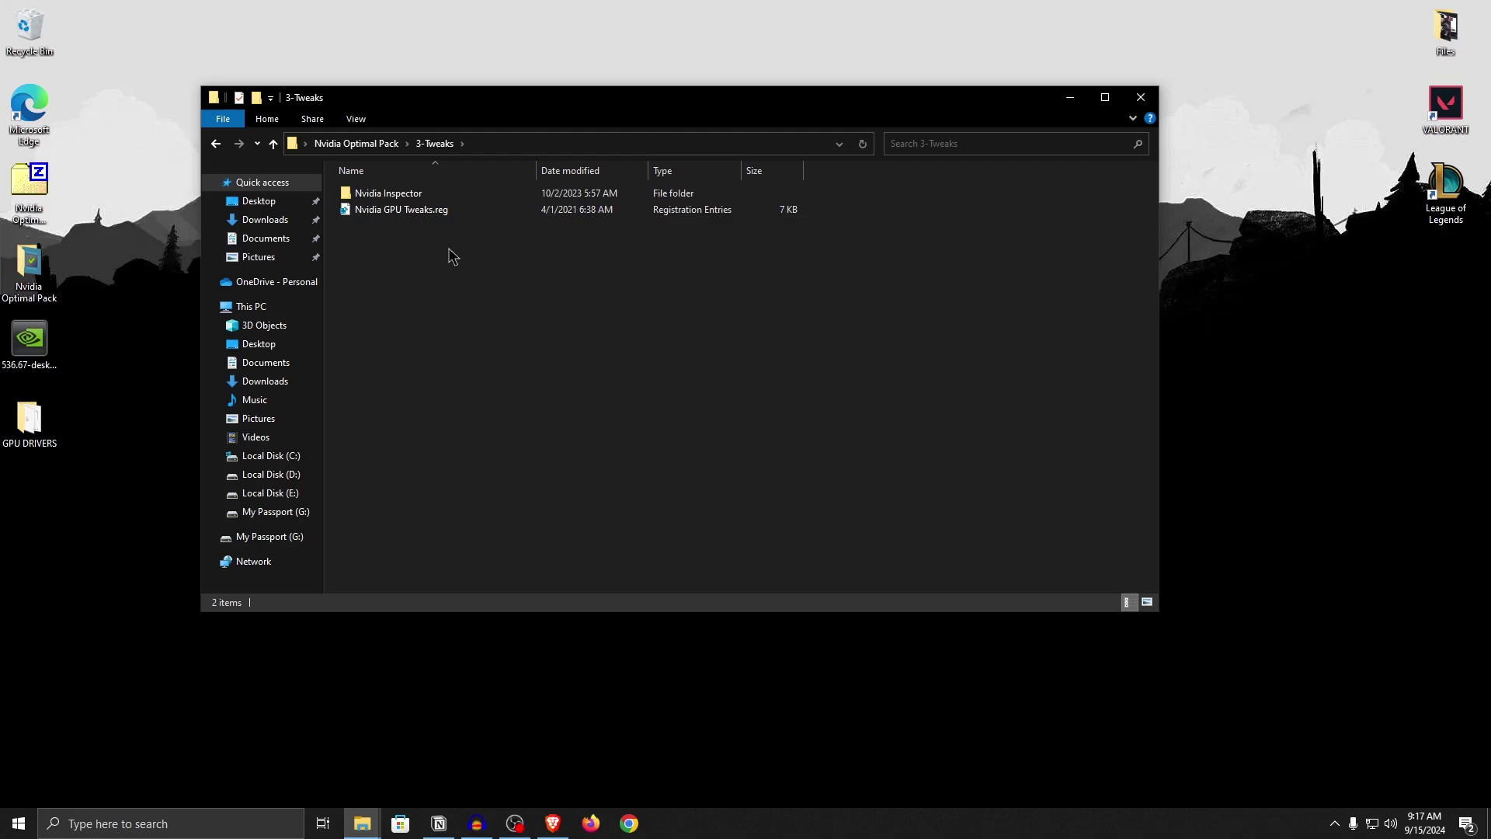
pyautogui.rightClick(411, 210)
pyautogui.click(446, 236)
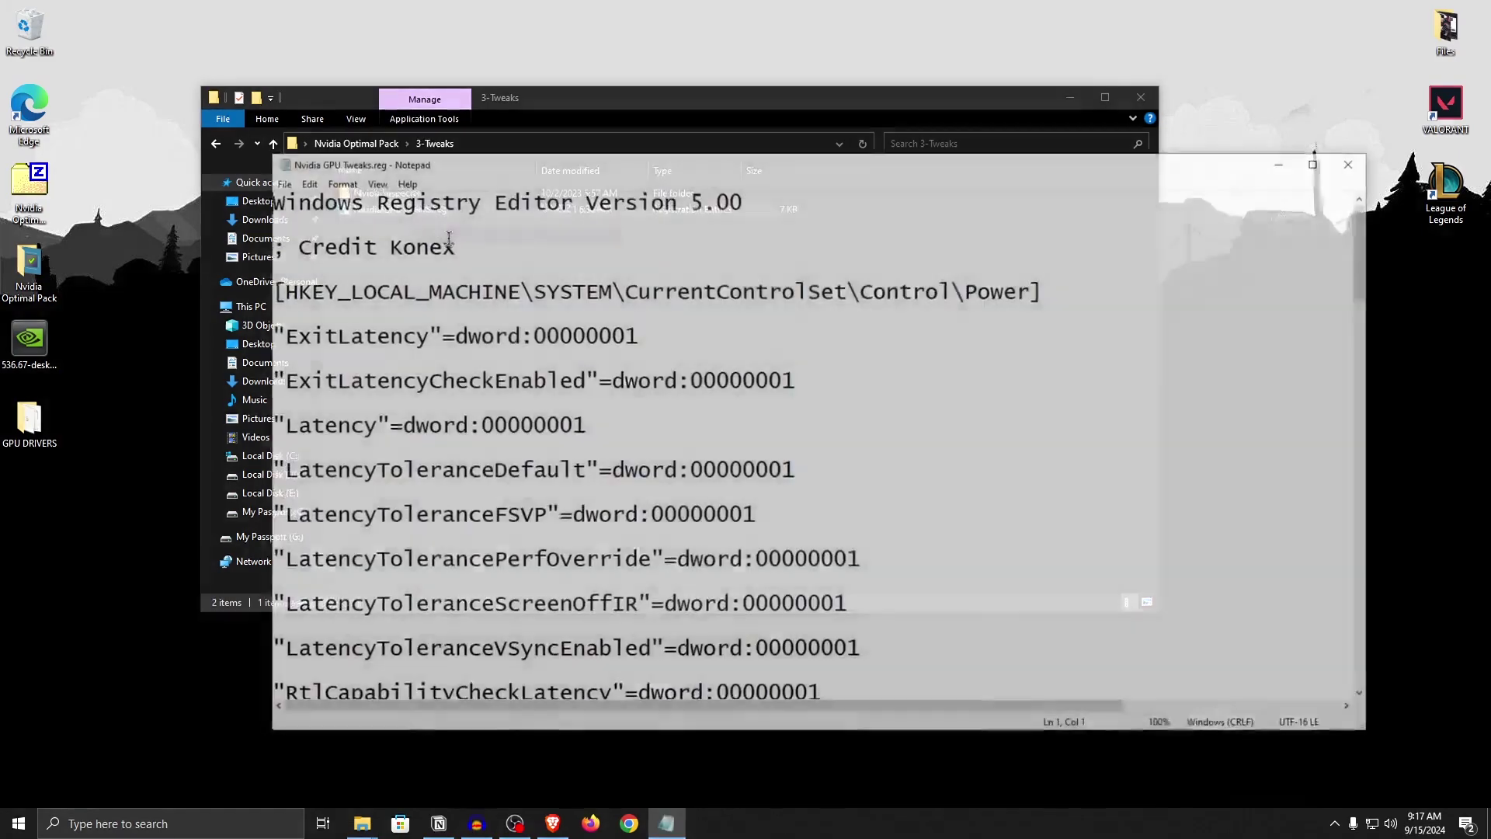
pyautogui.click(1353, 161)
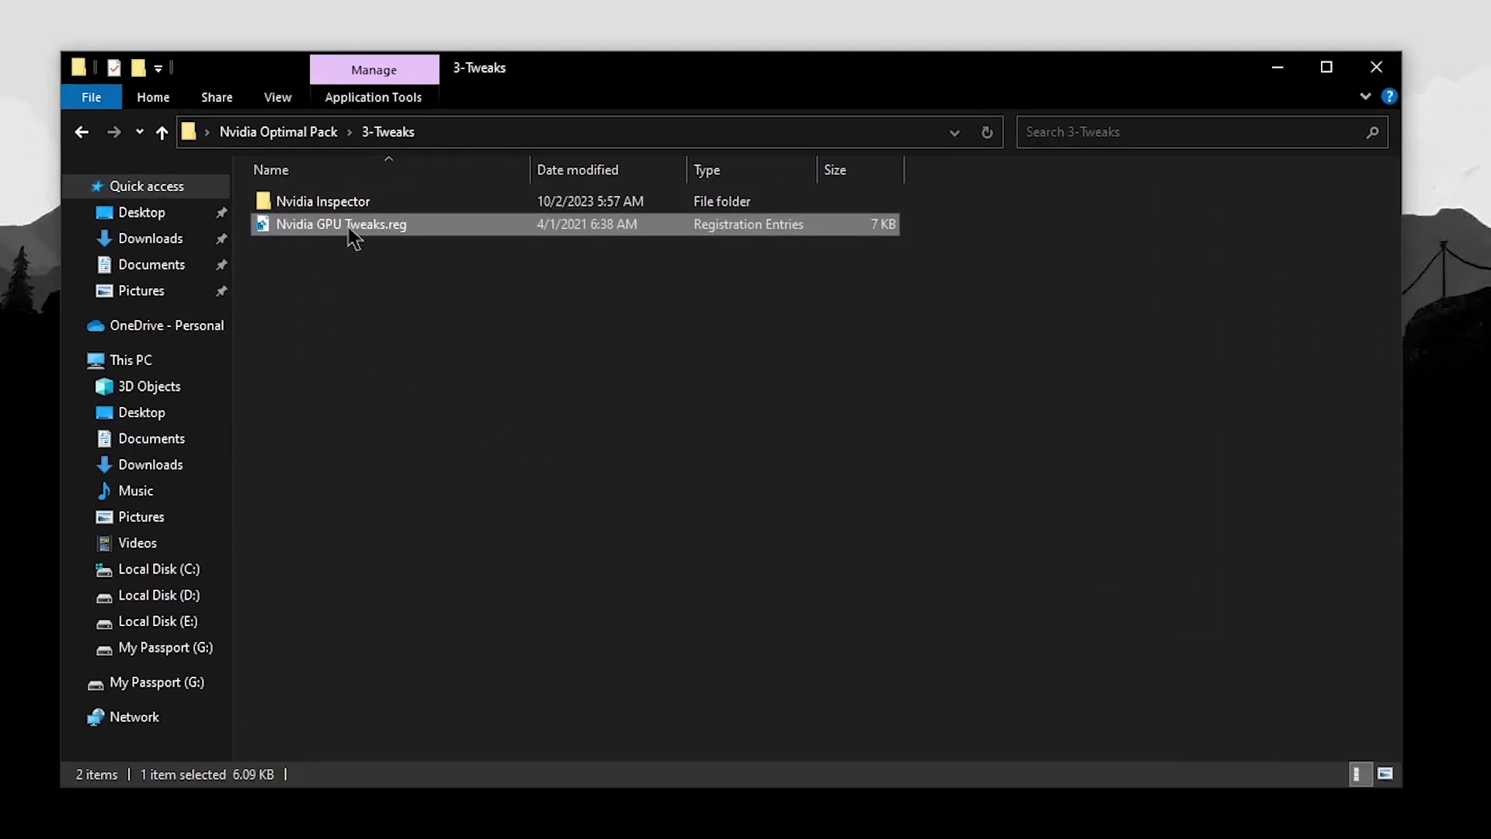
# Merge Nvidia GPU Tweaks.reg into the registry, confirming the addition
pyautogui.doubleClick(354, 225)
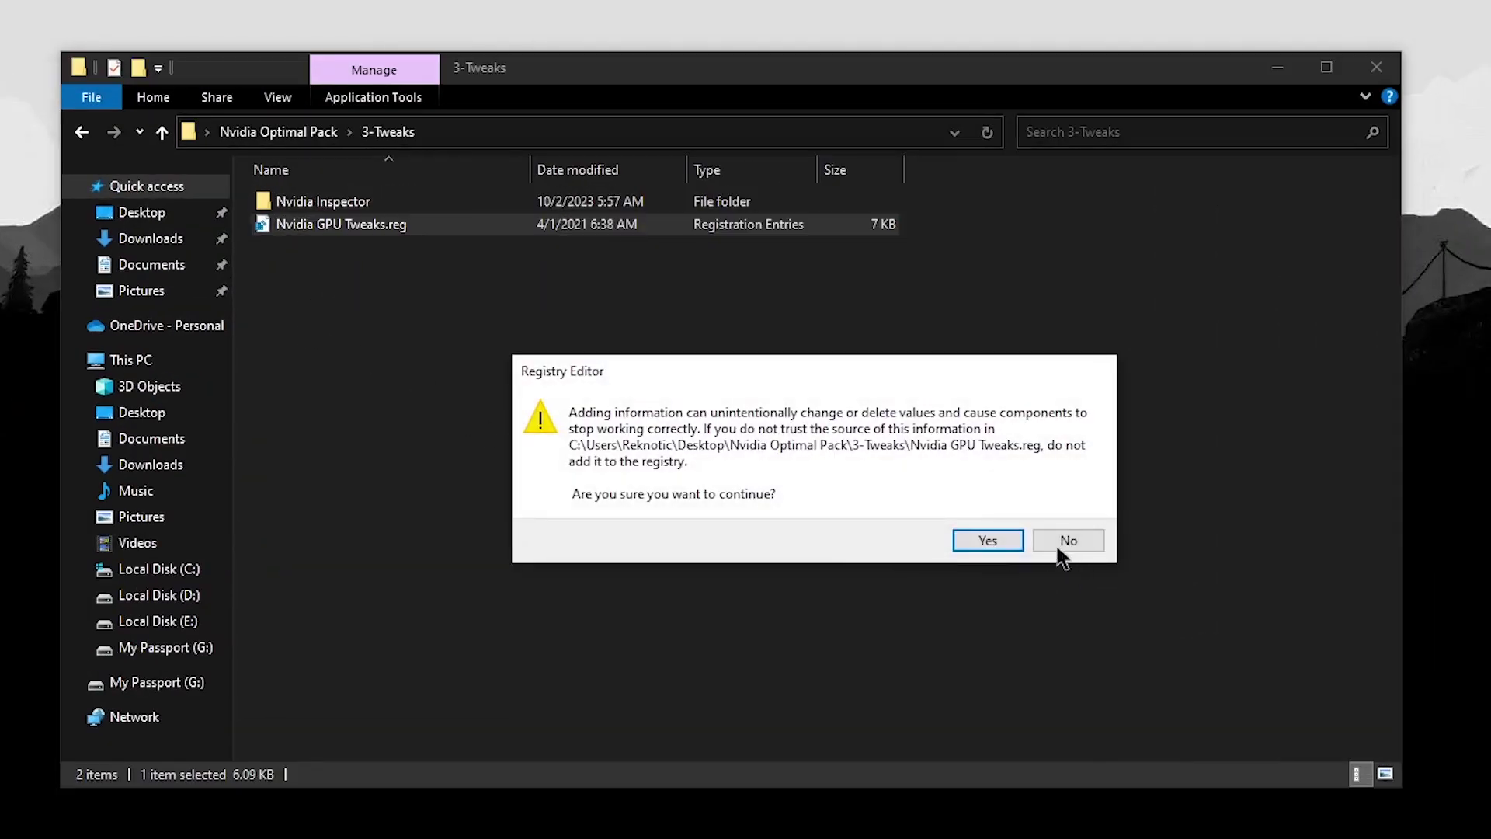
pyautogui.click(983, 538)
pyautogui.click(1079, 507)
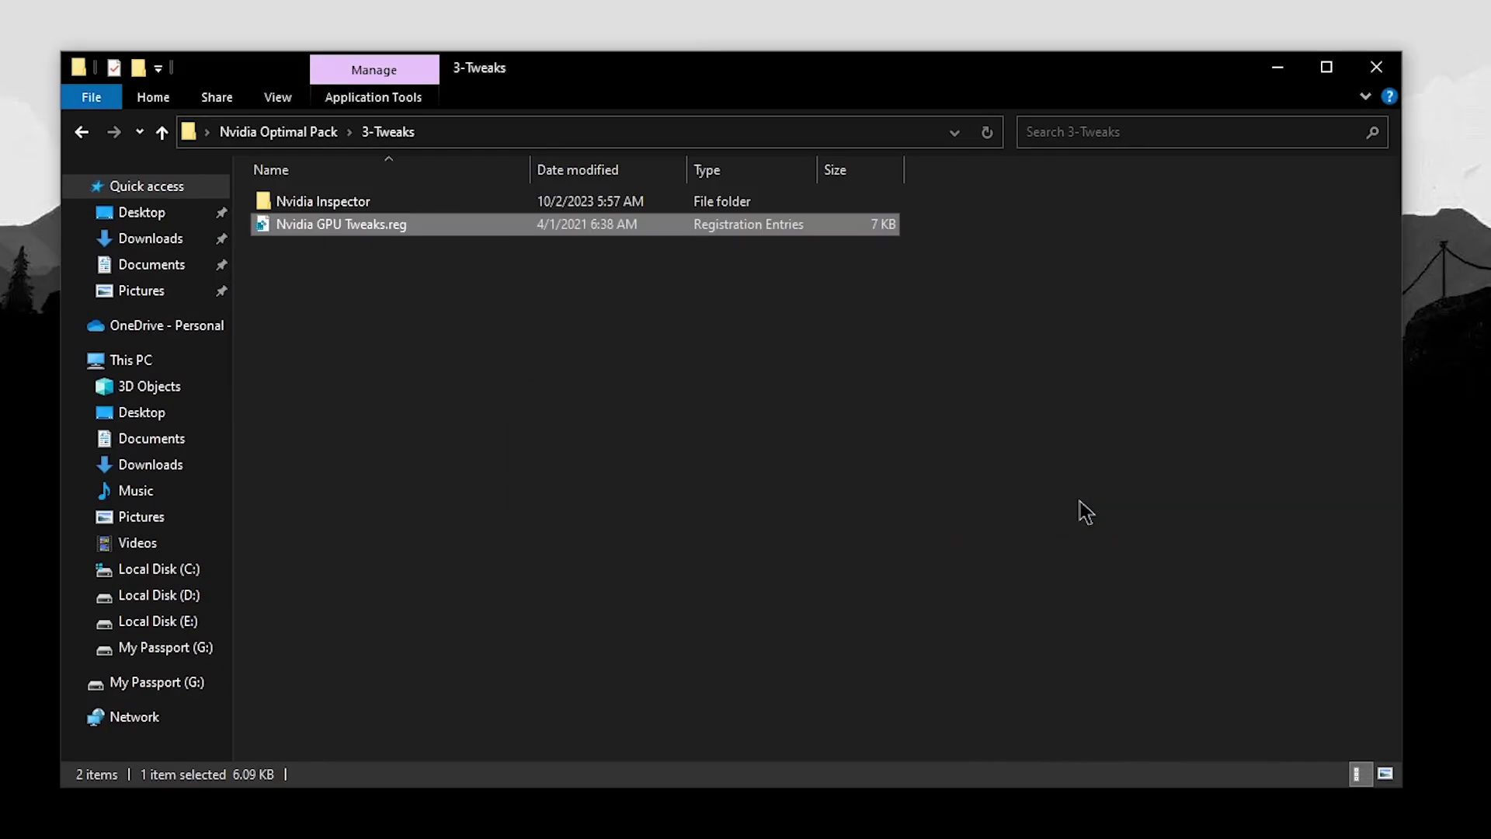
pyautogui.click(505, 394)
# Import the Nvidia Profile .nip file into nvidiaProfileInspector.exe, then close the Nvidia Inspector folder
pyautogui.doubleClick(343, 203)
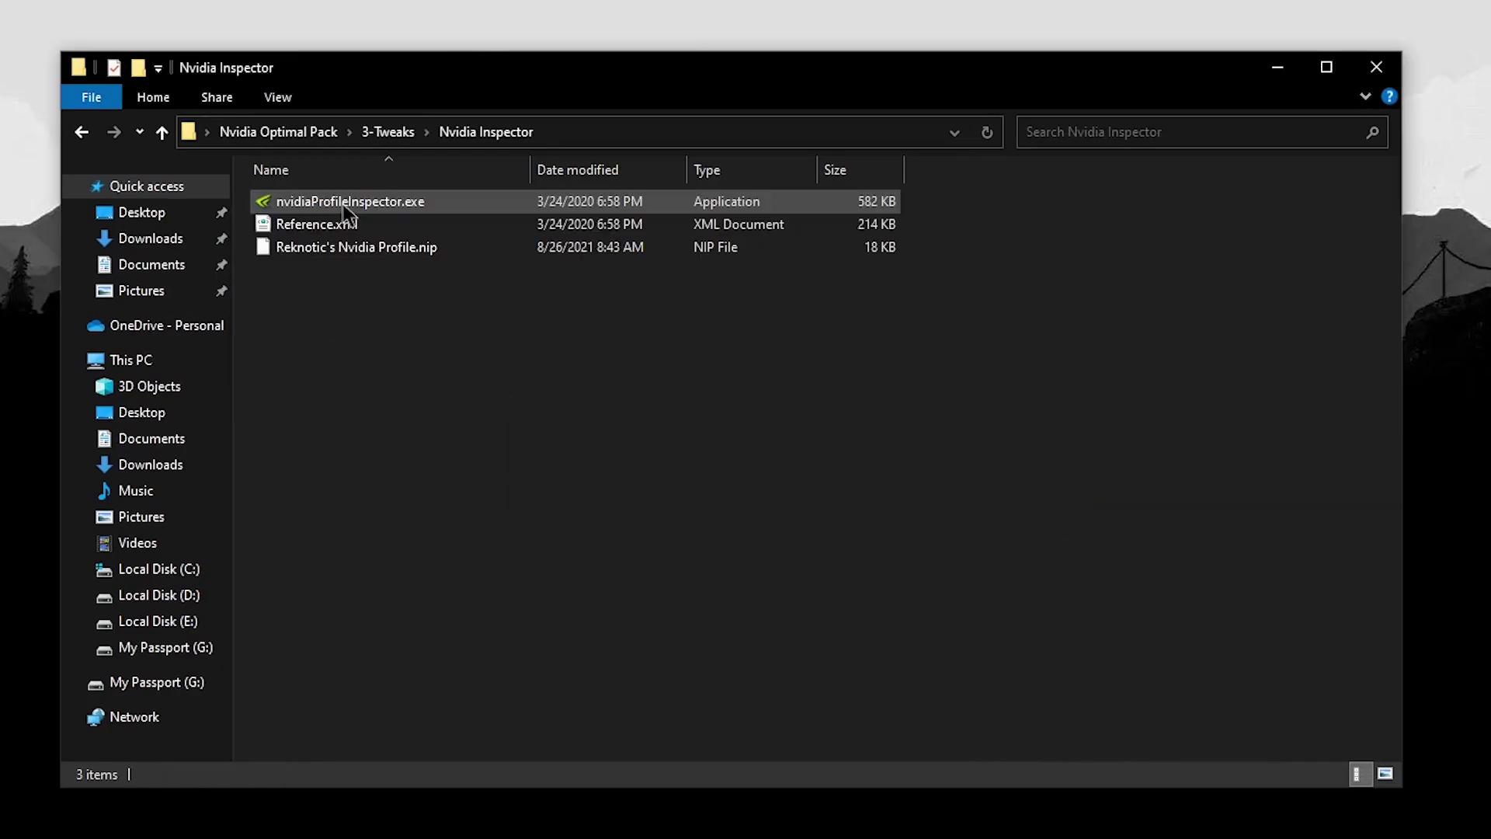
pyautogui.moveTo(309, 253); pyautogui.dragTo(400, 205)
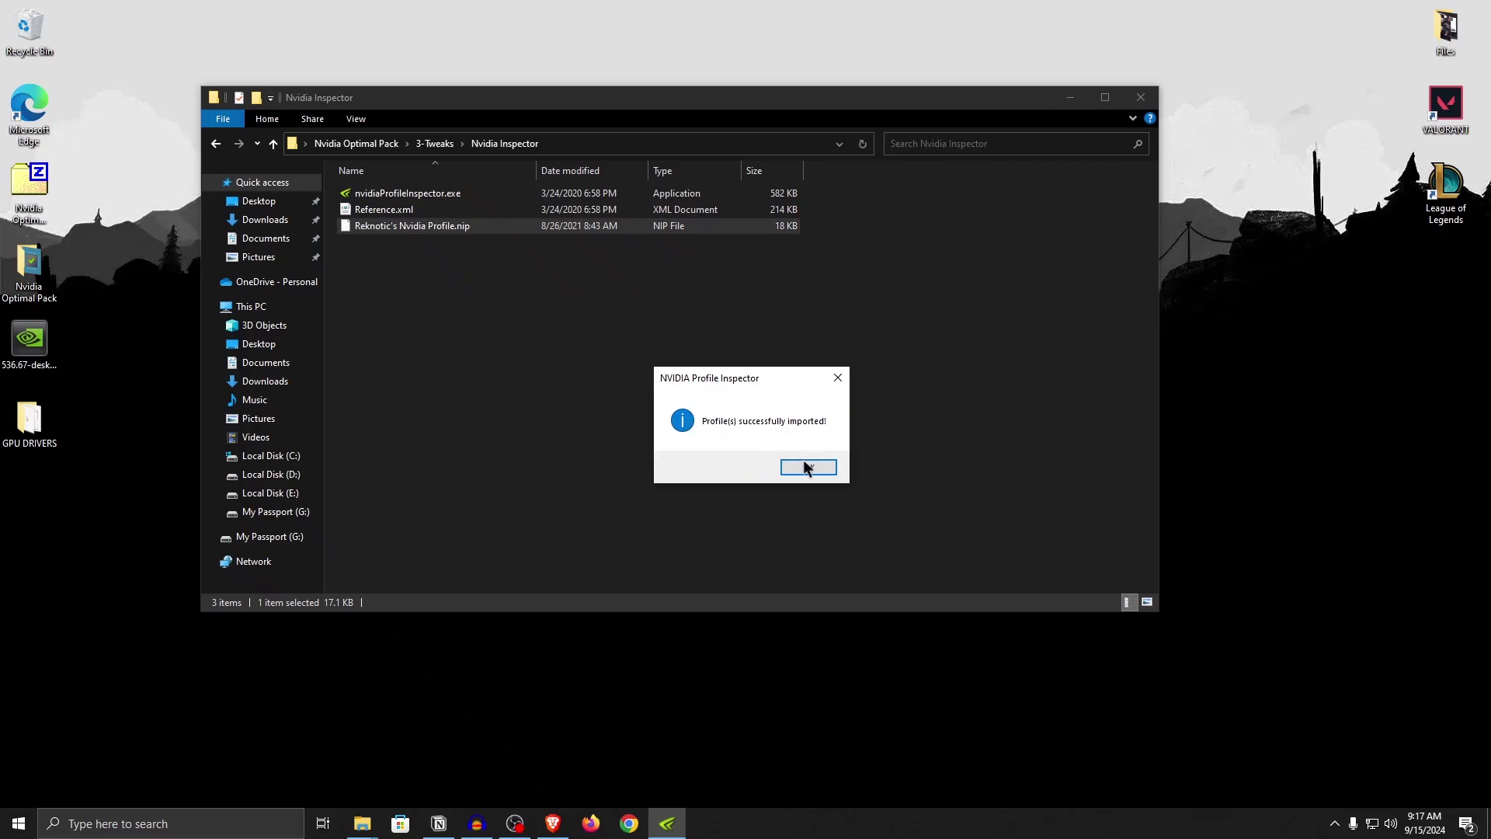
pyautogui.click(808, 467)
pyautogui.click(1141, 98)
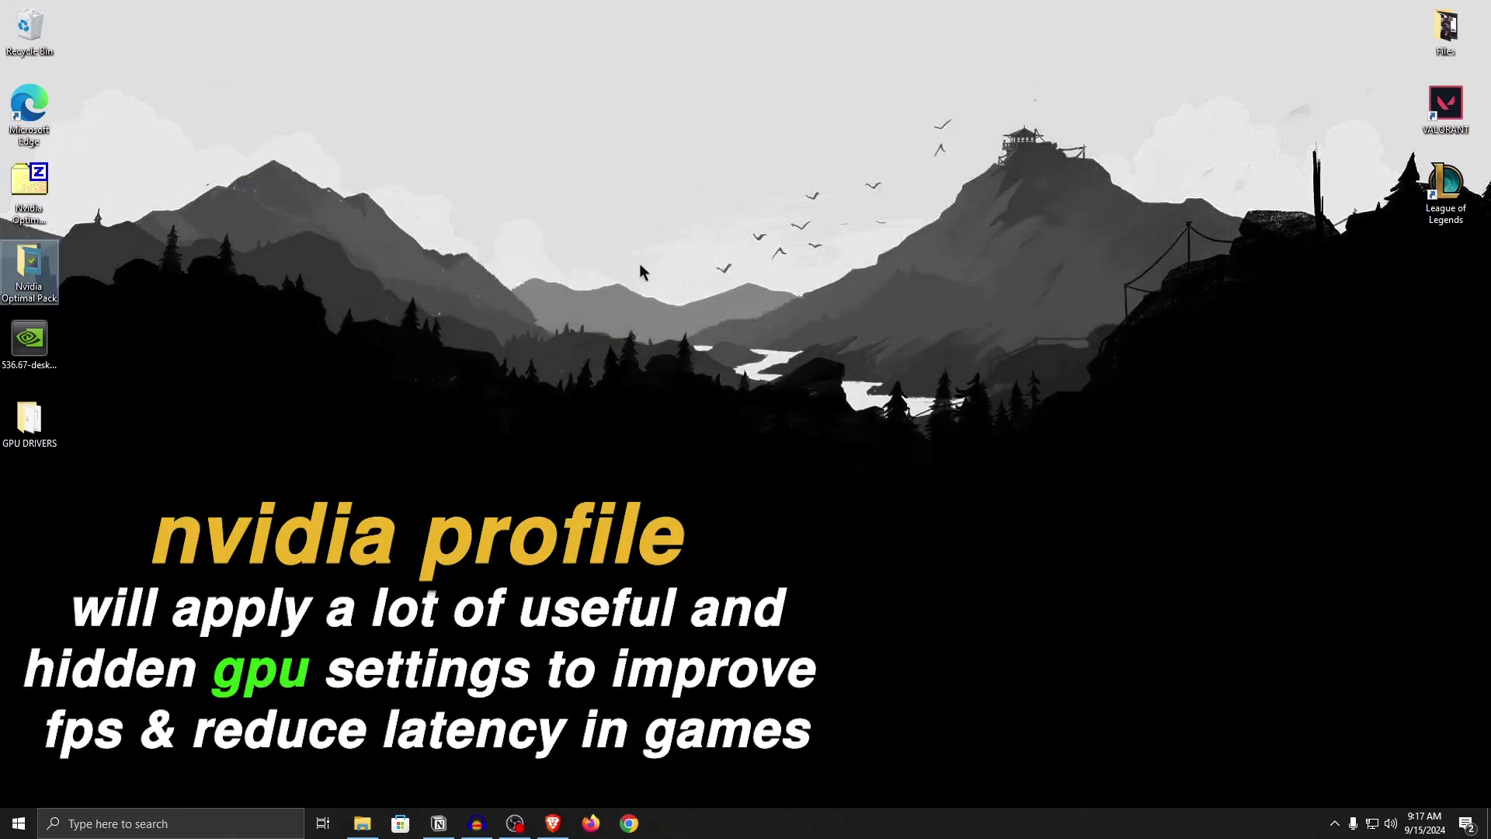